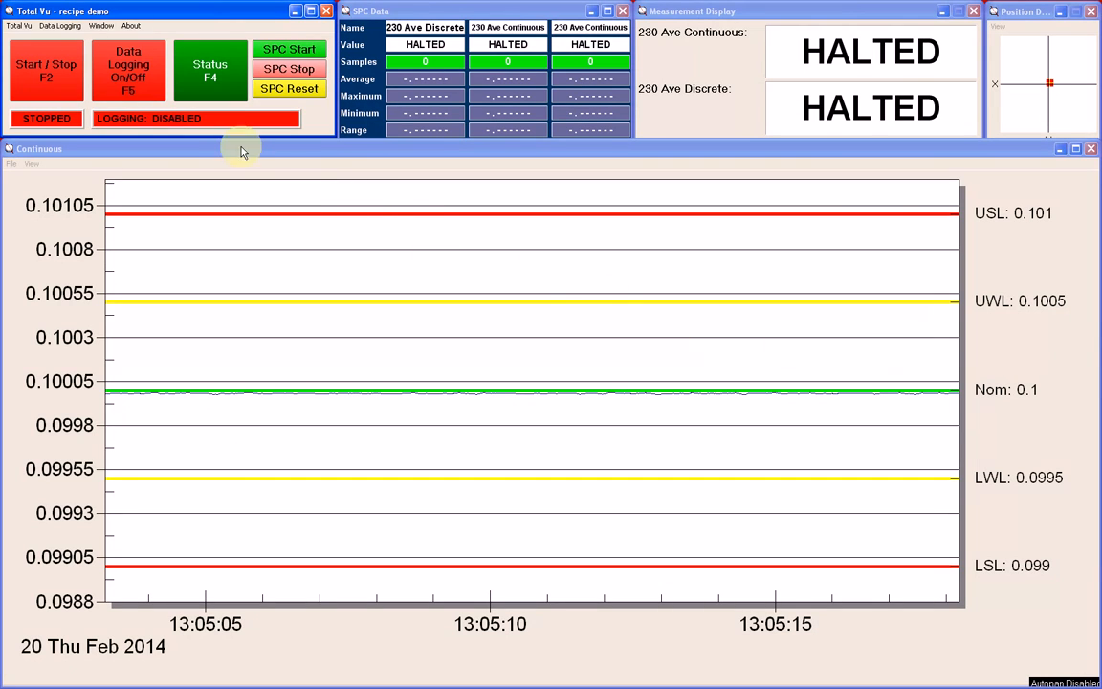
Add a new histogram window and title it "Histogram".
{"action": "left_click", "coordinate": [102, 25]}
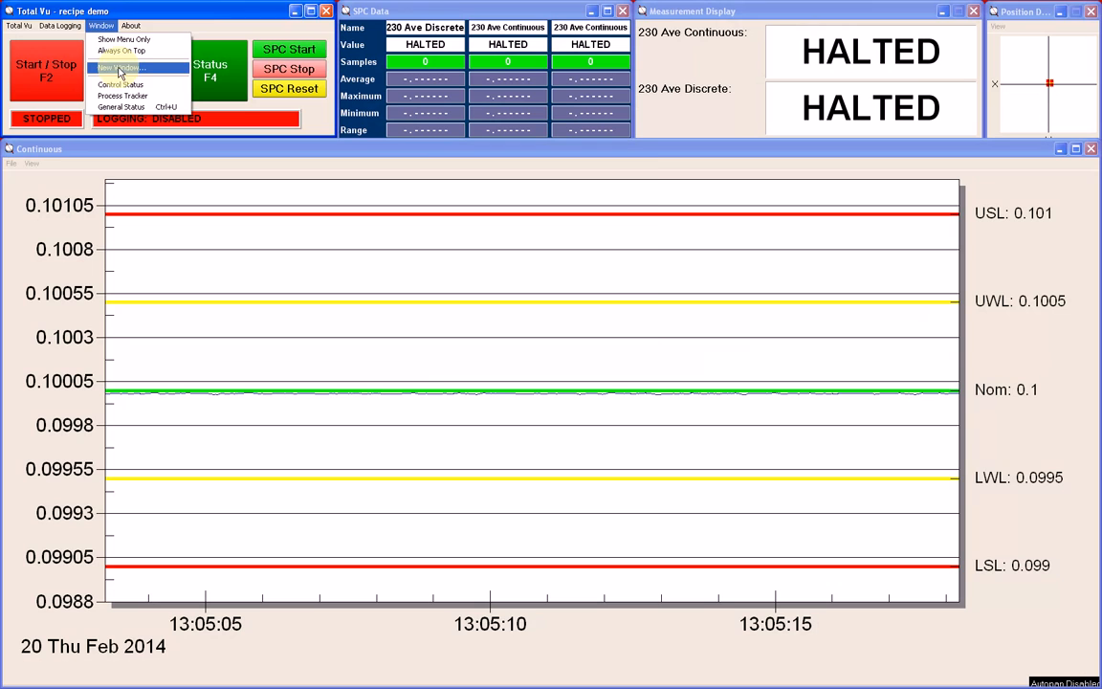
{"action": "left_click", "coordinate": [120, 69]}
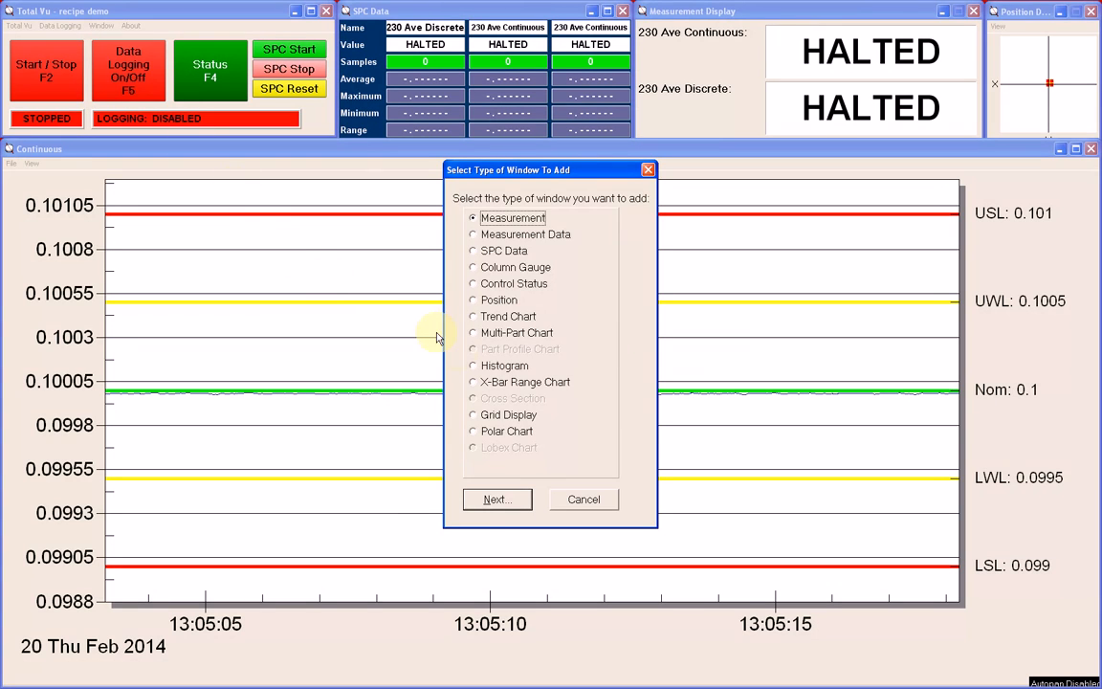
{"action": "left_click", "coordinate": [472, 367]}
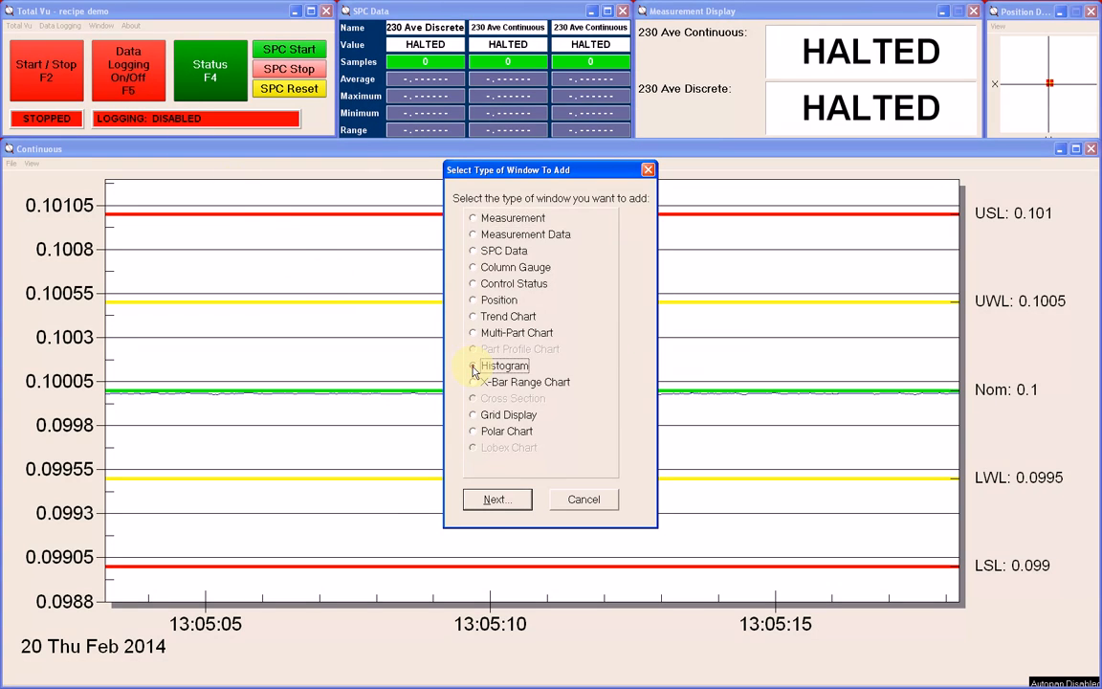
{"action": "left_click", "coordinate": [489, 503]}
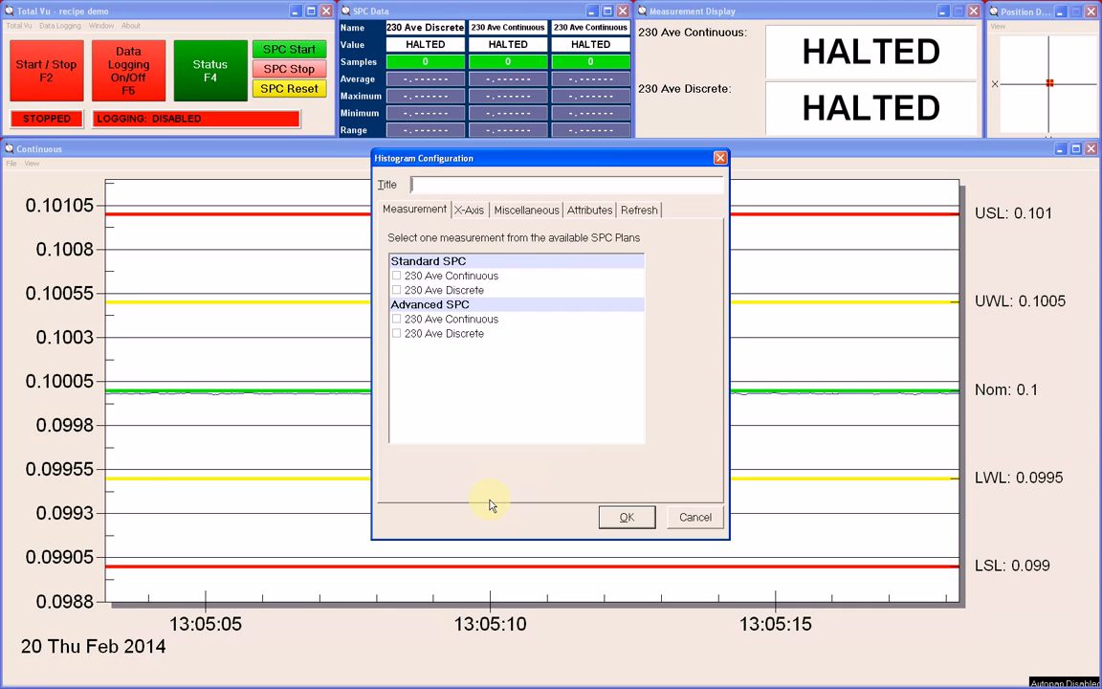
{"action": "left_click", "coordinate": [493, 184]}
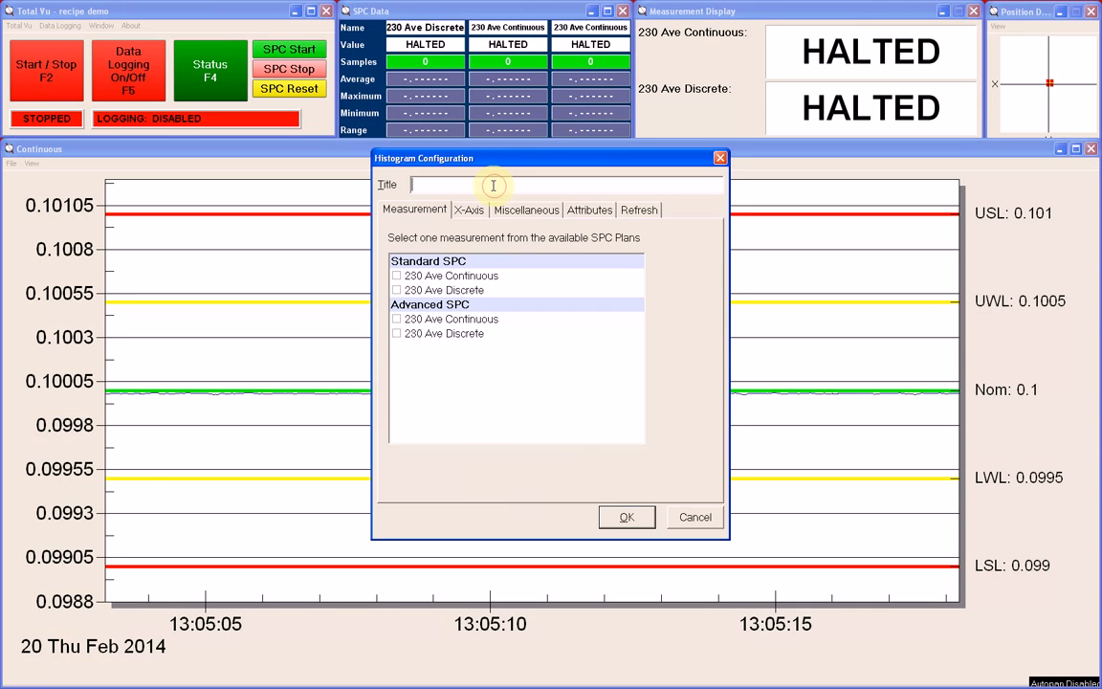
{"action": "type", "text": "Histogram"}
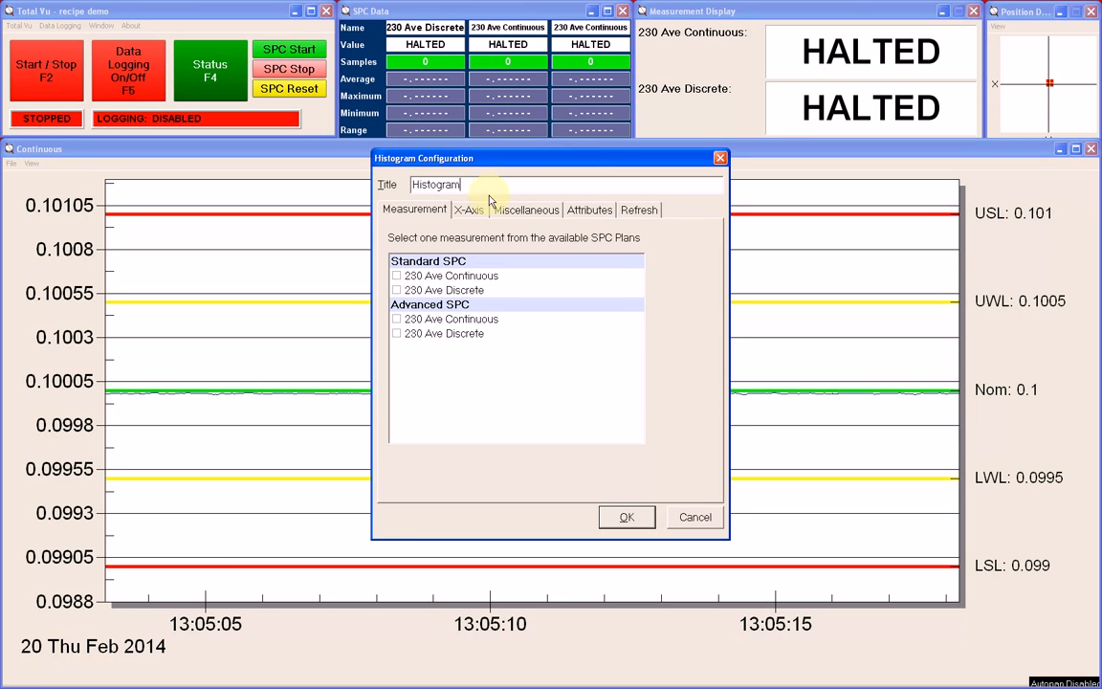
Choose the Standard SPC measurement 230 Ave Continuous and set the histogram's number of x-axis intervals to 10.
{"action": "left_click", "coordinate": [399, 278]}
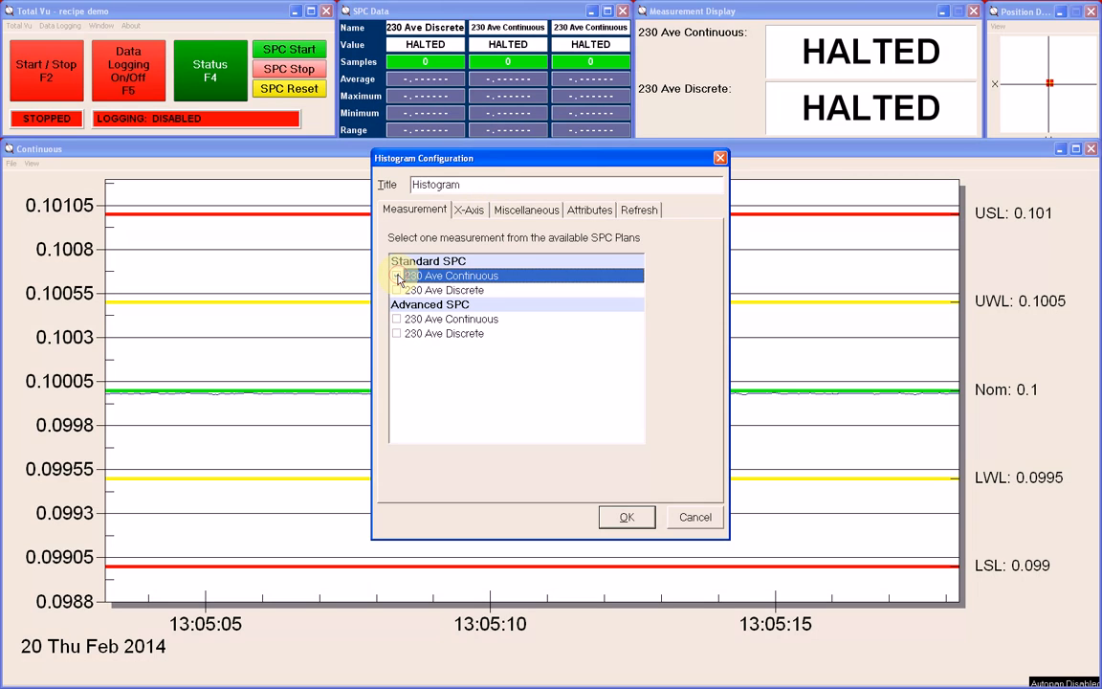
{"action": "left_click", "coordinate": [397, 276]}
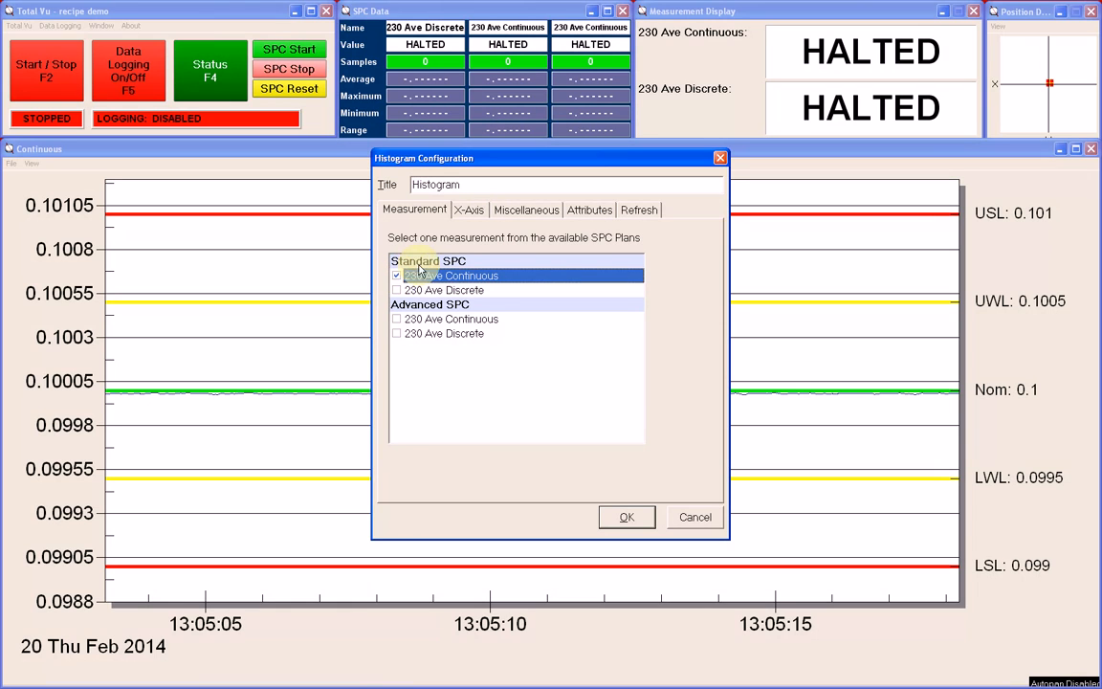
{"action": "left_click", "coordinate": [463, 211]}
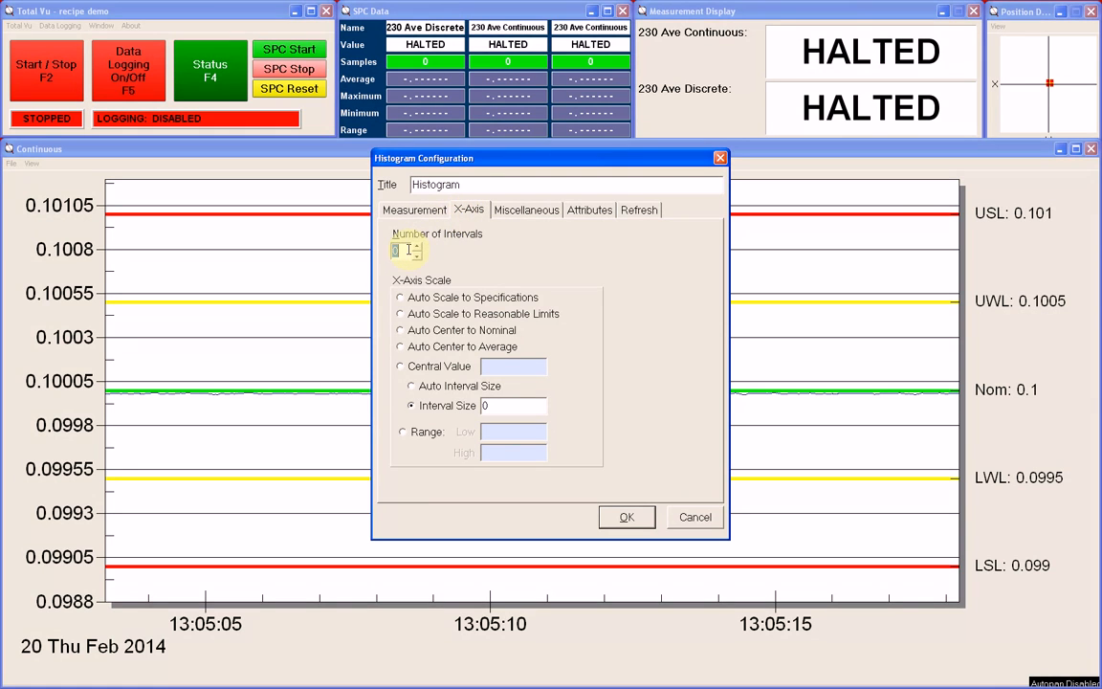
{"action": "type", "text": "10"}
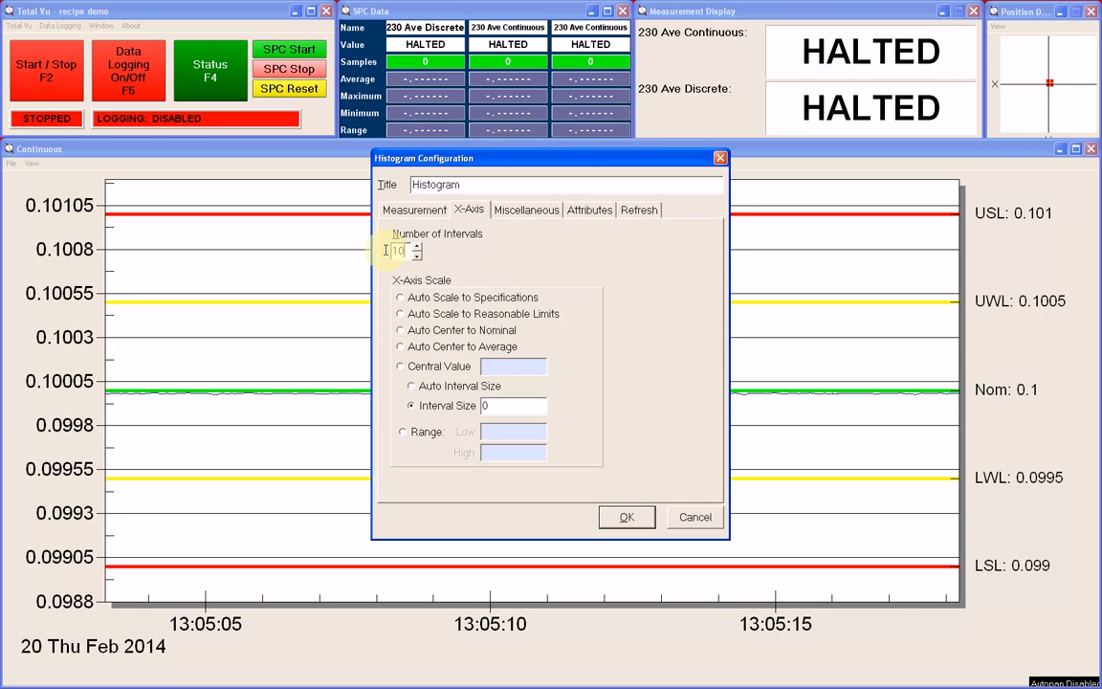
Try the x-axis options for auto scaling to specifications or reasonable limits and auto centering to nominal or average.
{"action": "left_click", "coordinate": [401, 299]}
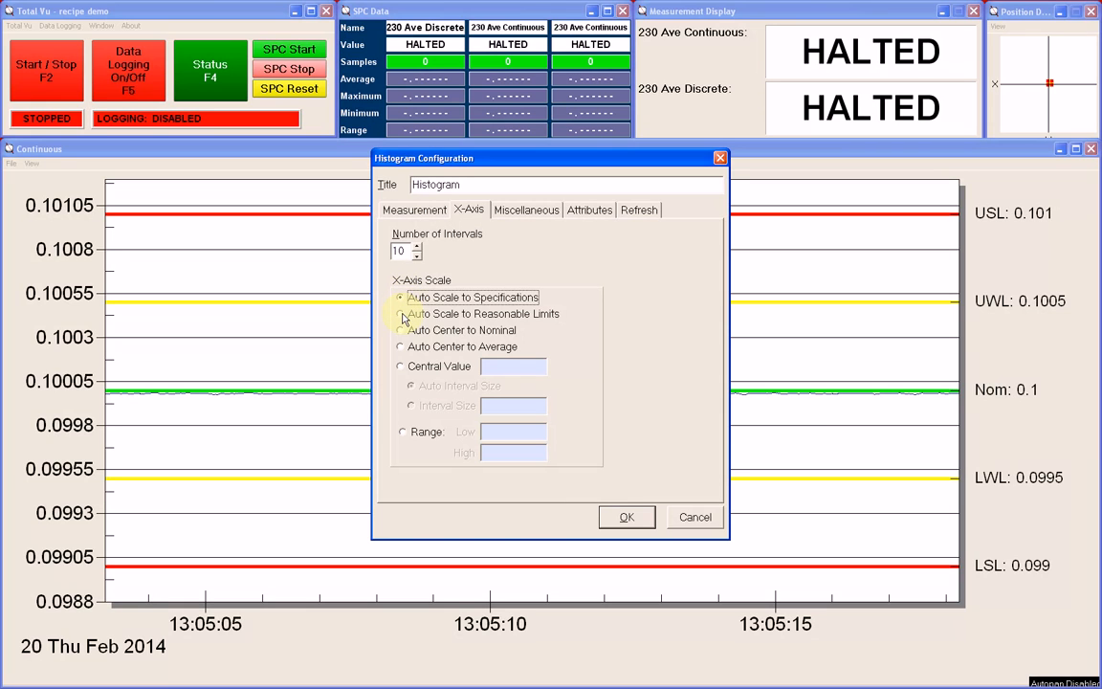
{"action": "left_click", "coordinate": [402, 315]}
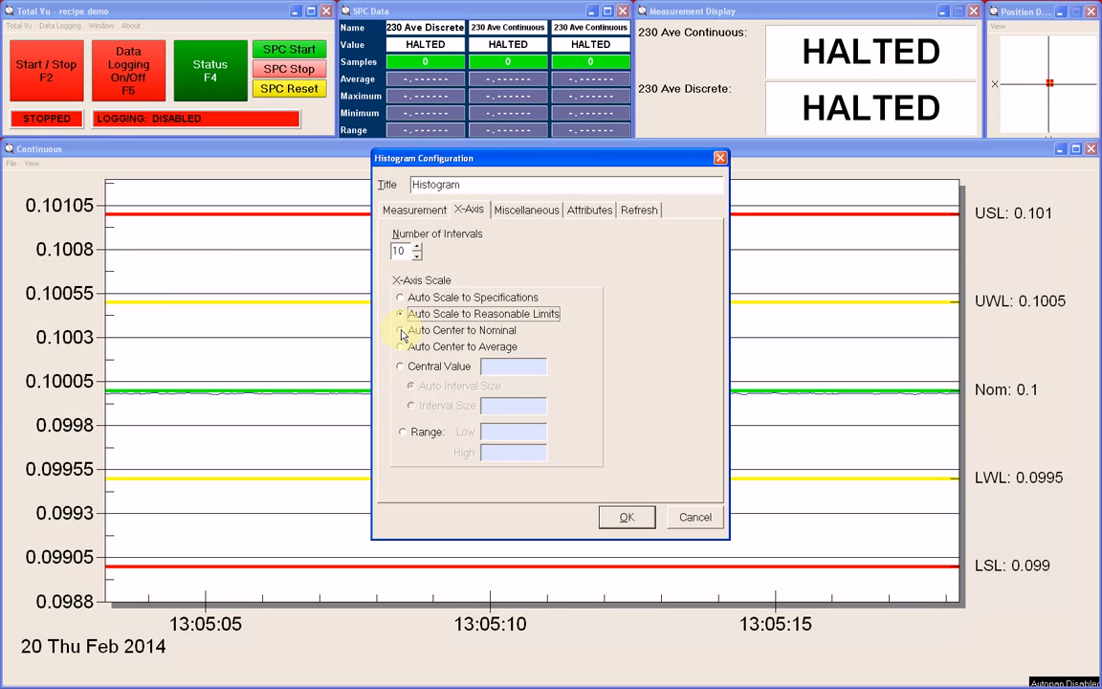
{"action": "left_click", "coordinate": [402, 331]}
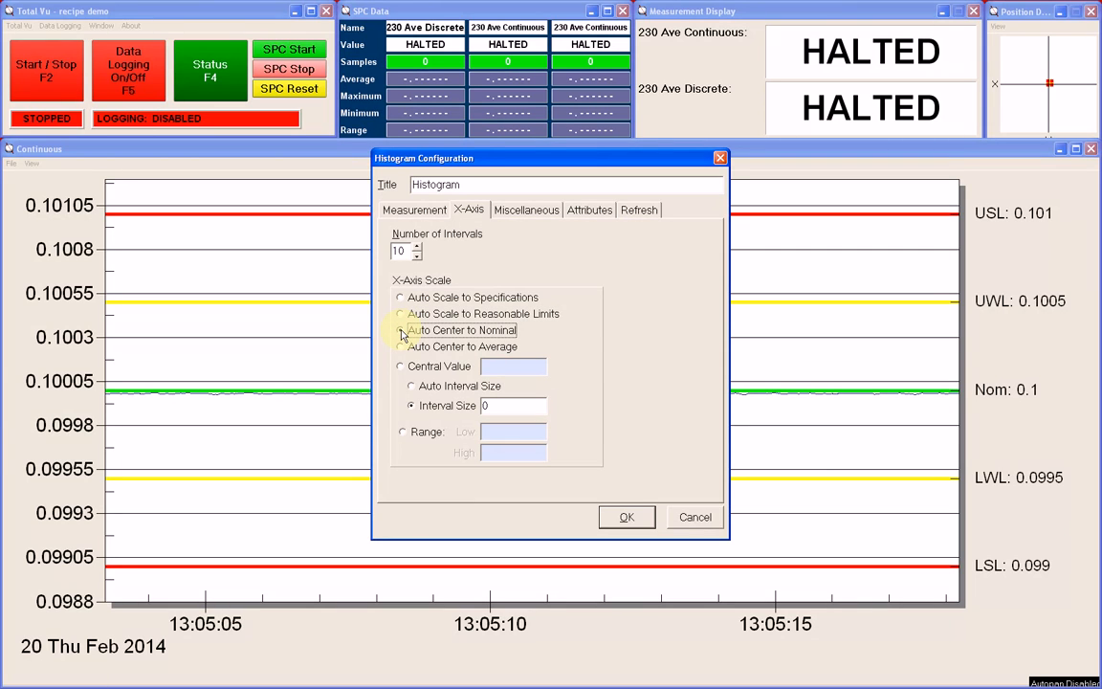
{"action": "left_click", "coordinate": [401, 348]}
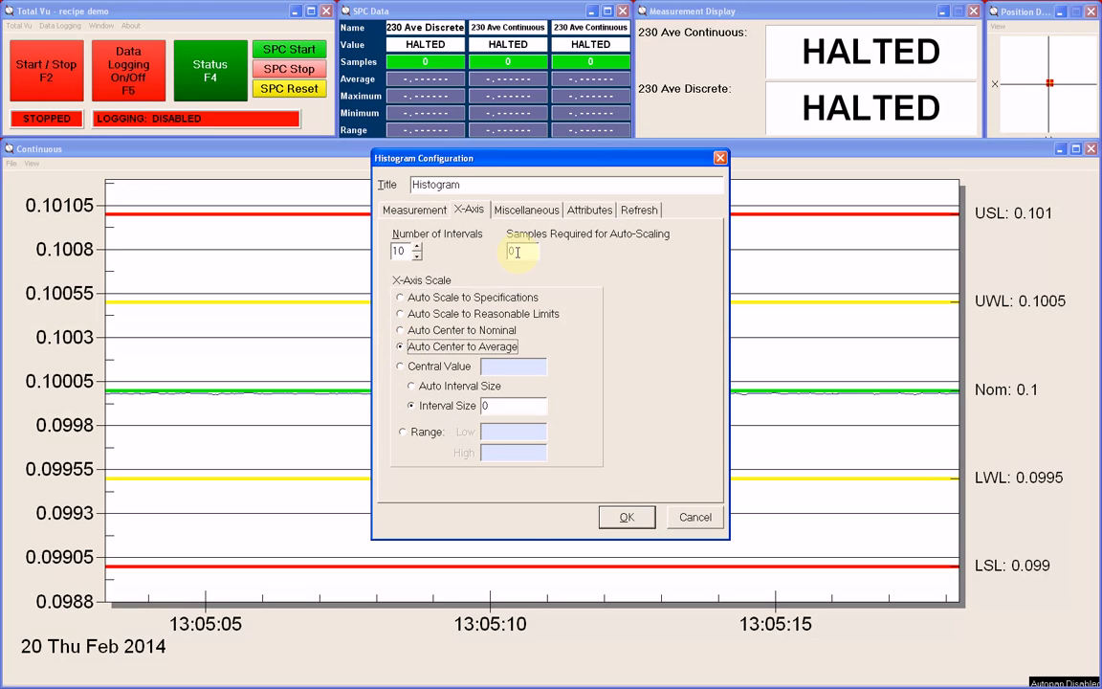
{"action": "left_click_drag", "start_coordinate": [518, 252], "coordinate": [496, 252]}
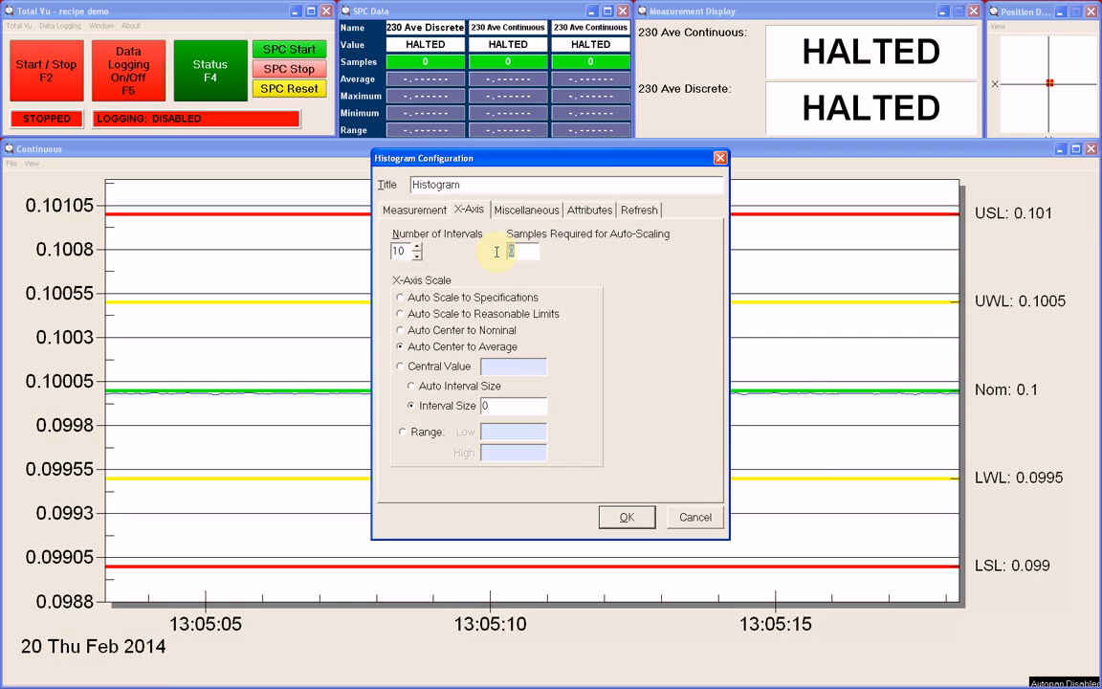
Try the Central Value x-axis scale with automatic and fixed interval sizes, and the Range scale with its low and high limits.
{"action": "left_click", "coordinate": [401, 367]}
{"action": "left_click_drag", "start_coordinate": [493, 366], "coordinate": [479, 367]}
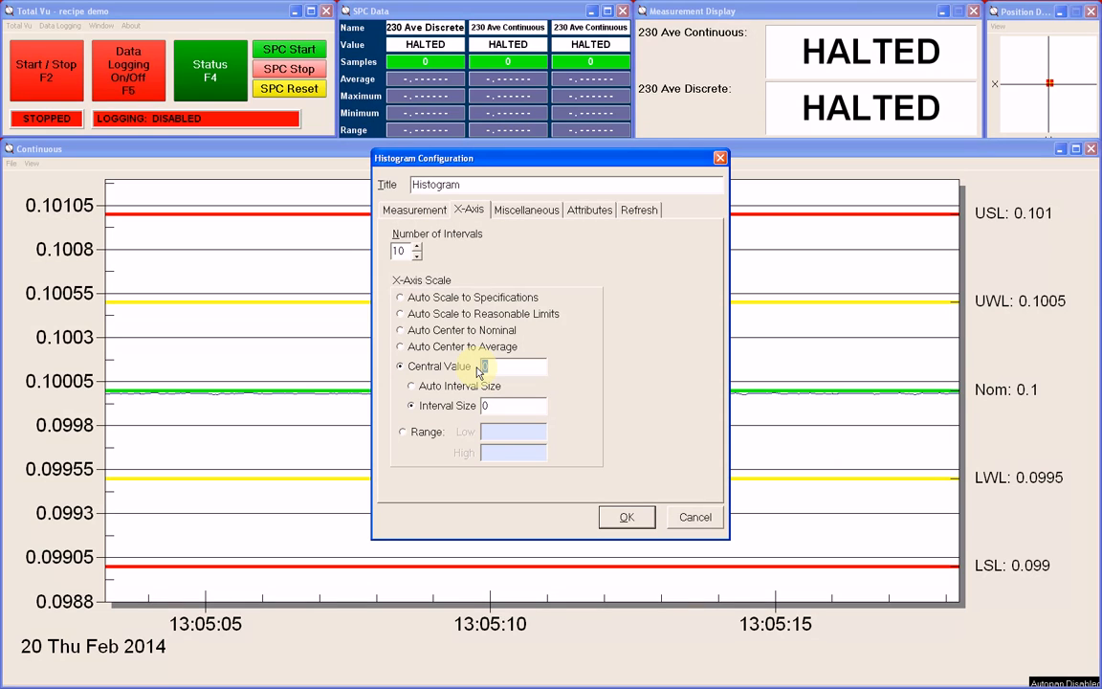
{"action": "left_click", "coordinate": [412, 388]}
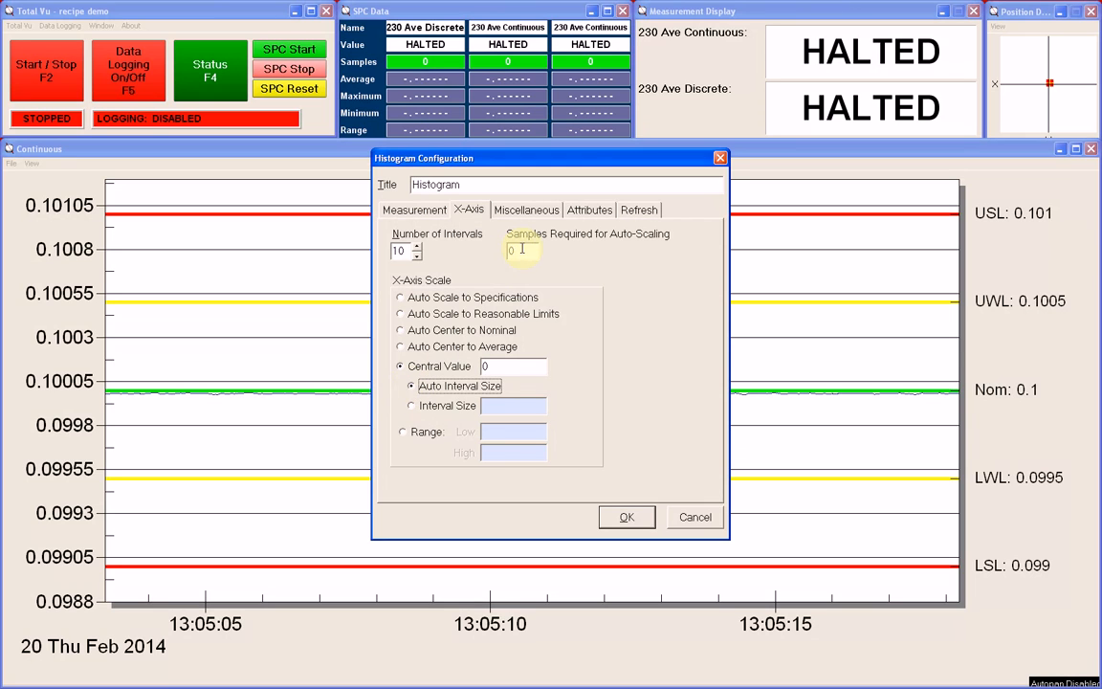
{"action": "left_click_drag", "start_coordinate": [523, 250], "coordinate": [499, 253]}
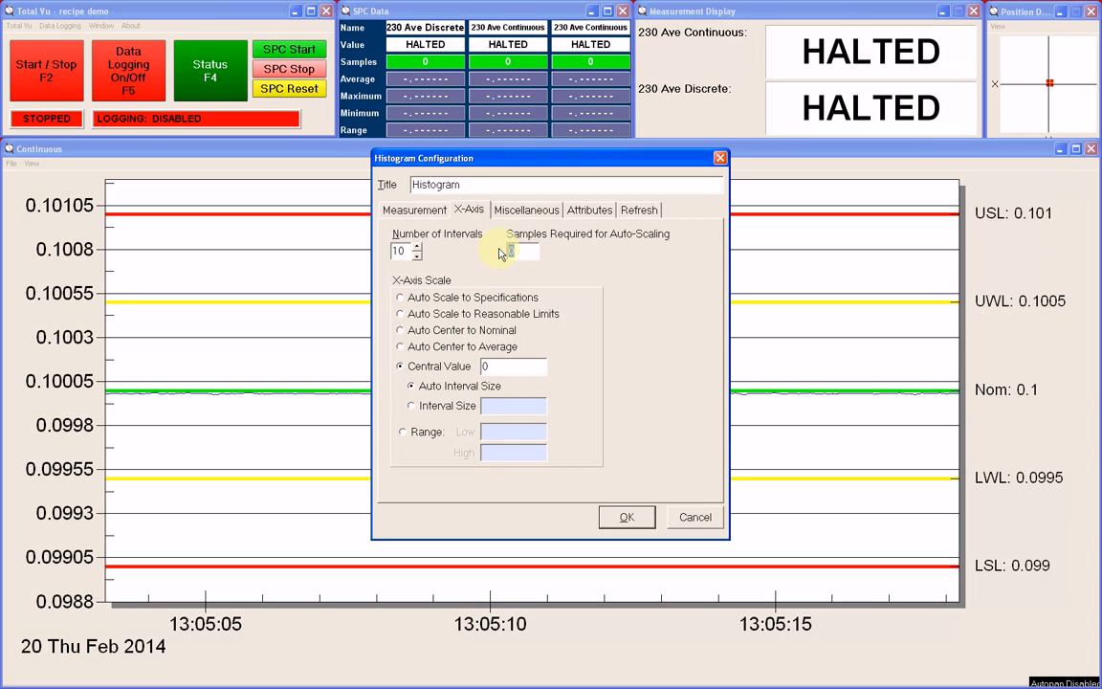
{"action": "left_click", "coordinate": [418, 408]}
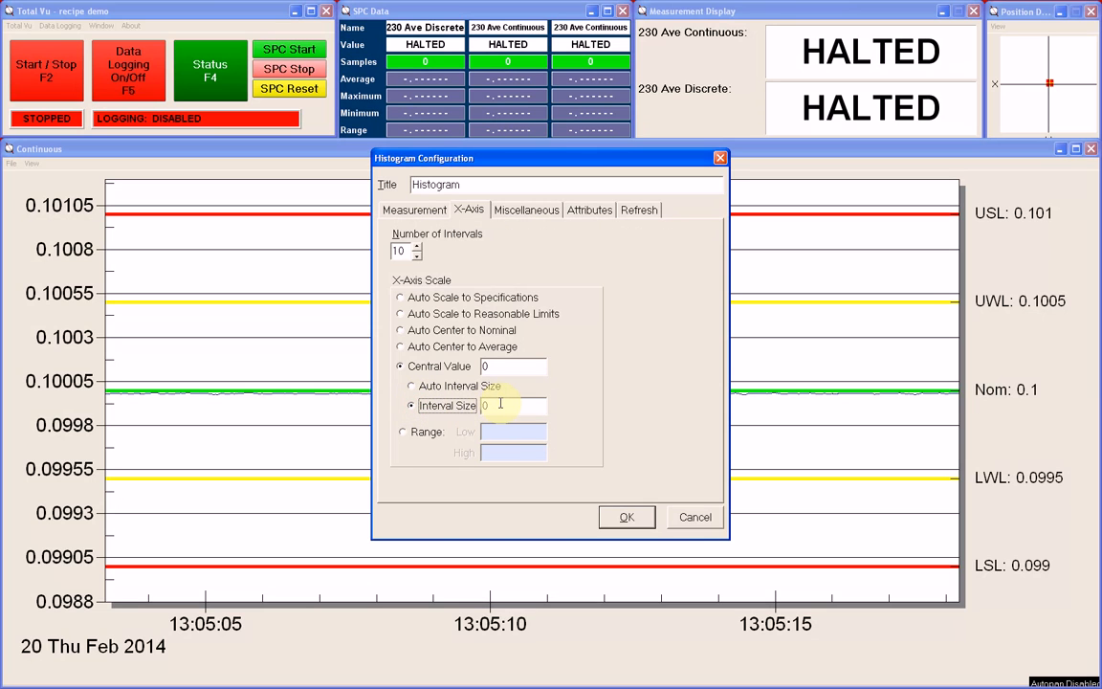
{"action": "left_click_drag", "start_coordinate": [500, 405], "coordinate": [473, 406]}
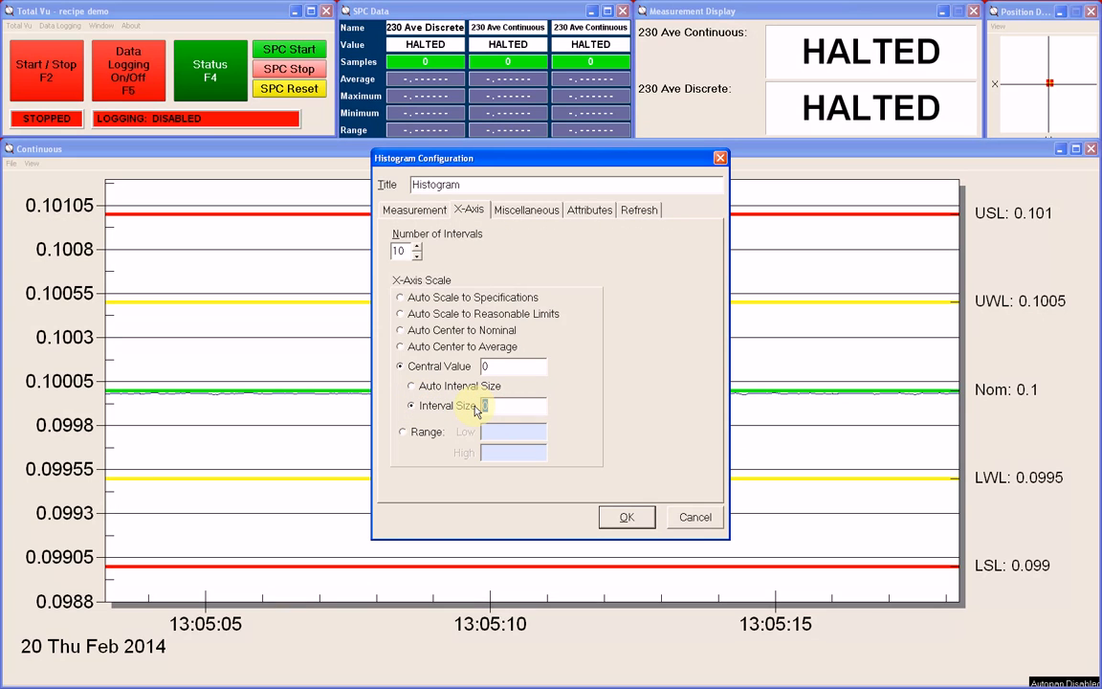
{"action": "left_click", "coordinate": [404, 433]}
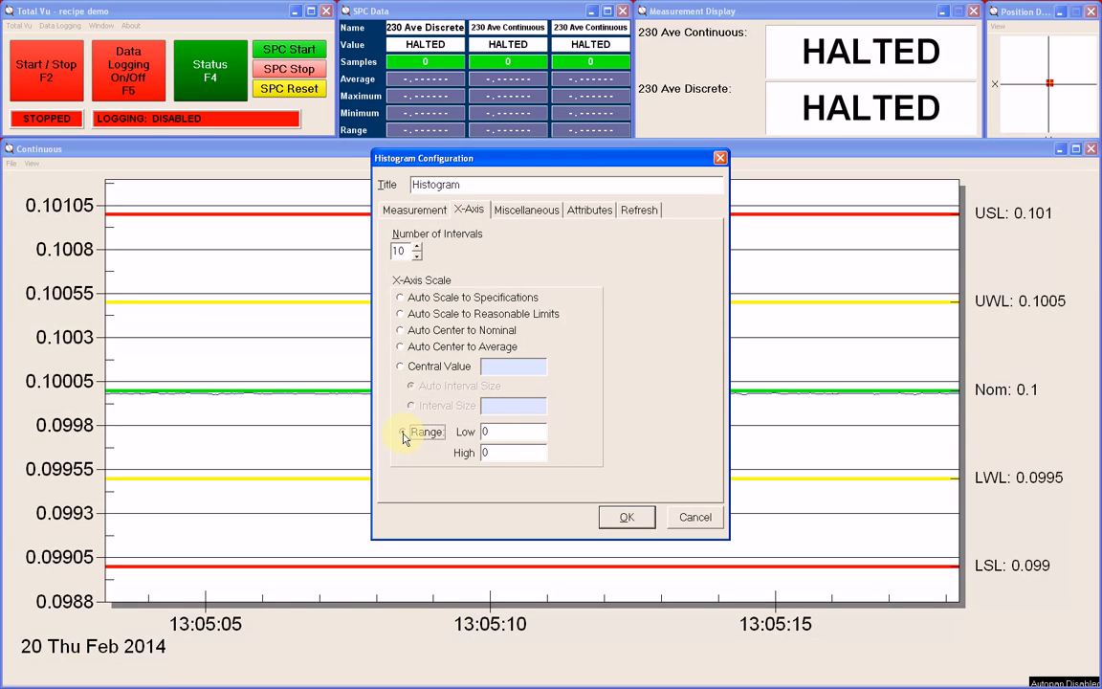
{"action": "double_click", "coordinate": [485, 431]}
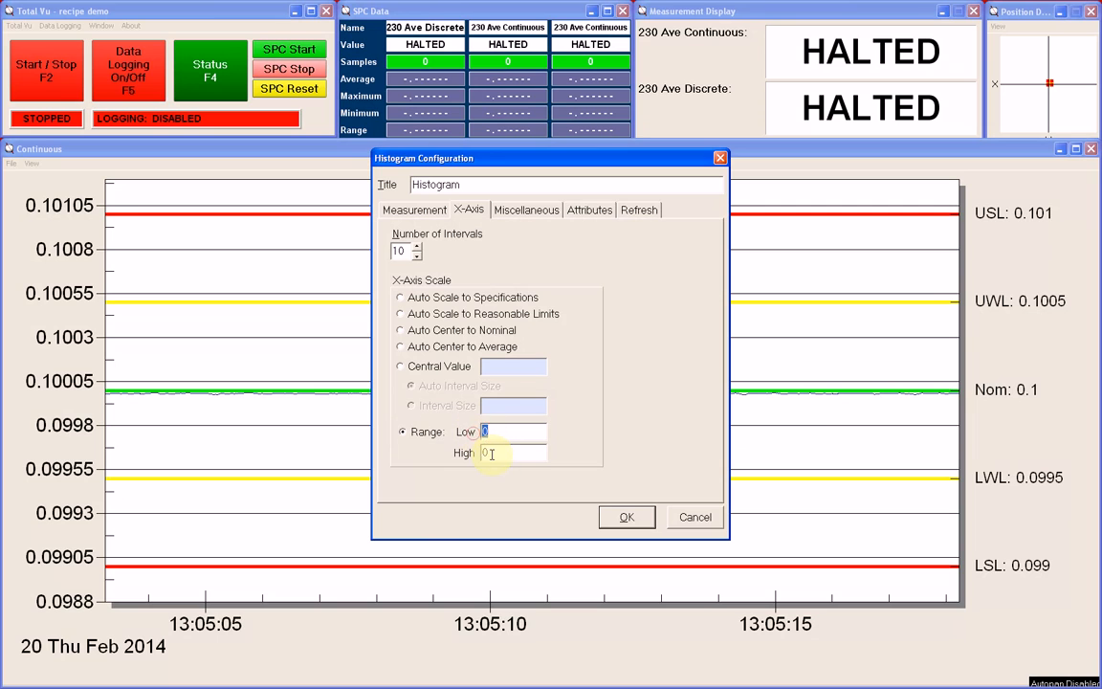
{"action": "double_click", "coordinate": [486, 452]}
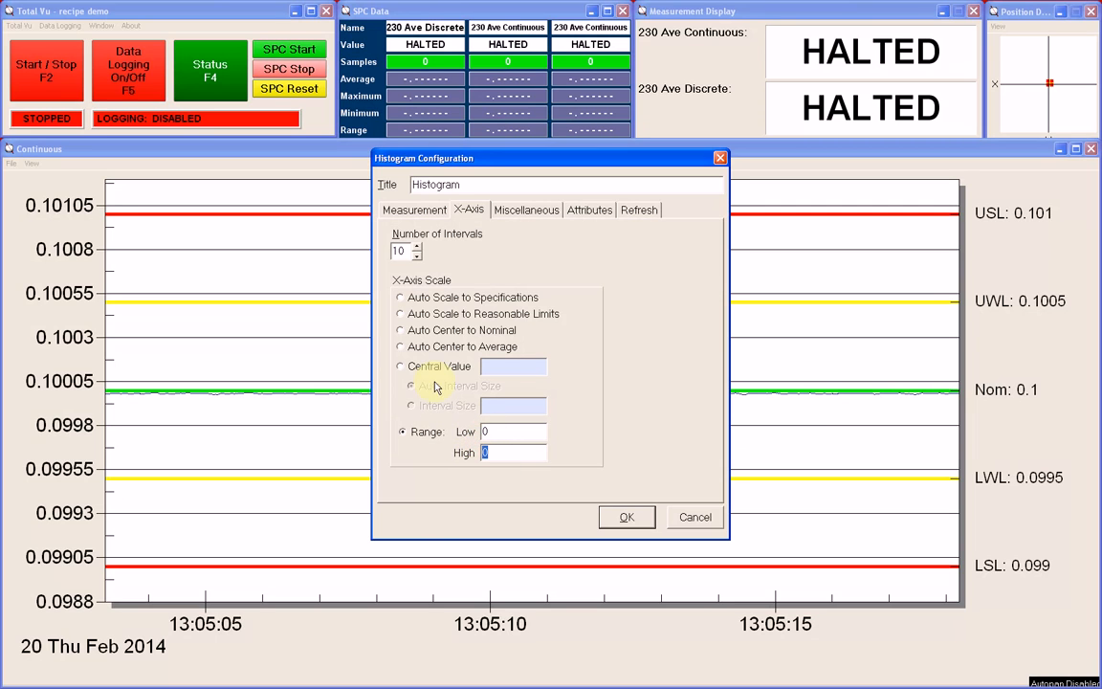
Auto center the x-axis to the average with auto interval size, requiring 100 samples for auto-scaling.
{"action": "left_click", "coordinate": [400, 347]}
{"action": "left_click", "coordinate": [410, 385]}
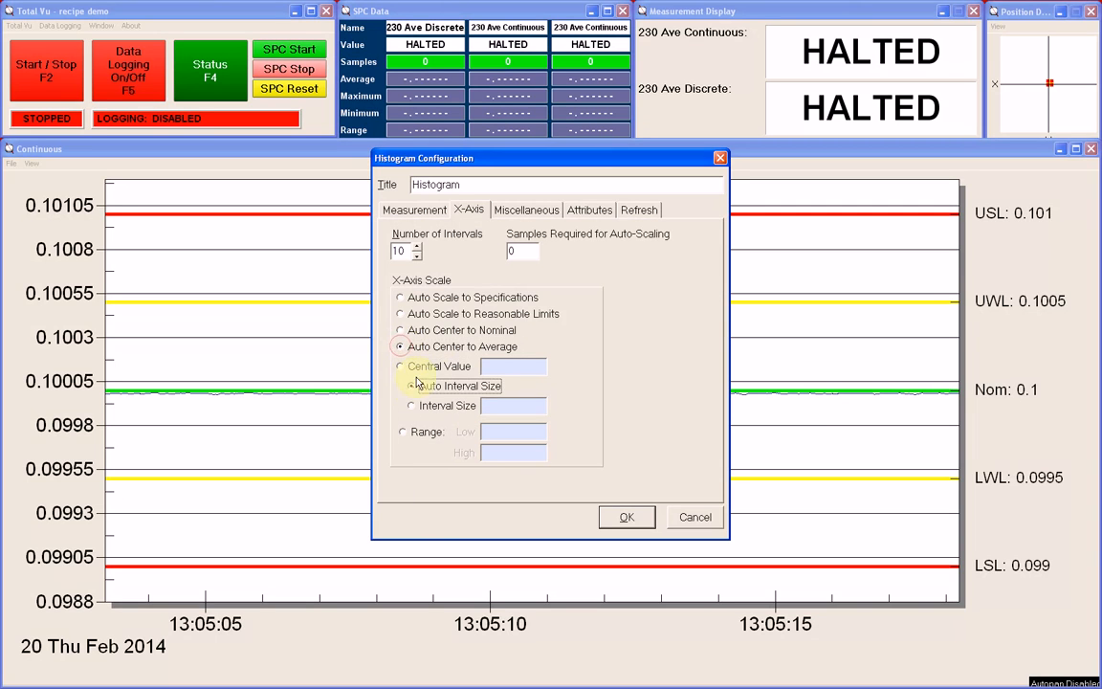
{"action": "double_click", "coordinate": [512, 249]}
{"action": "type", "text": "100"}
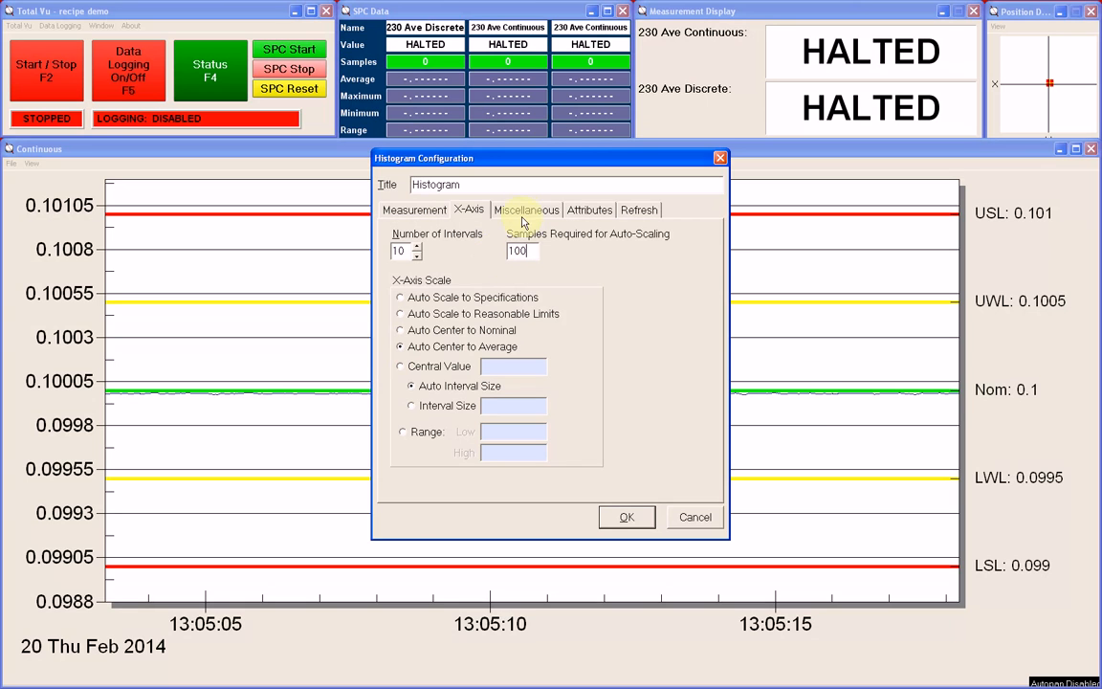
Show the specification limits, title, normal curve, mean, +/- 3 sigma and frequencies on the histogram, leaving Print Filled Bars off.
{"action": "left_click", "coordinate": [523, 210]}
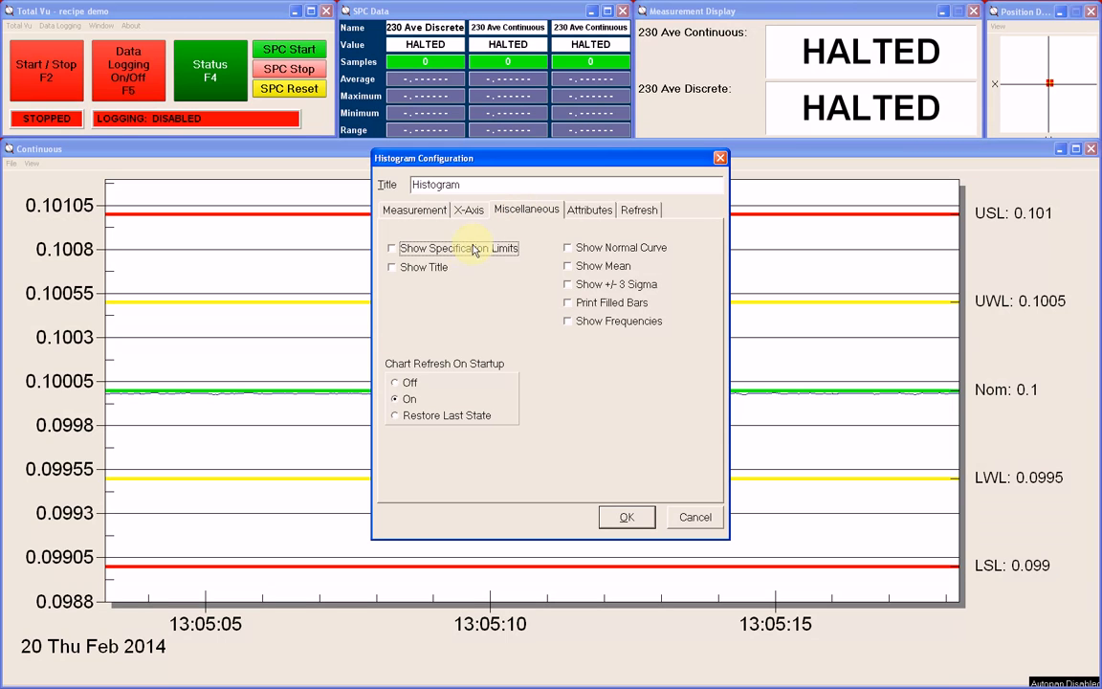
{"action": "left_click", "coordinate": [393, 251]}
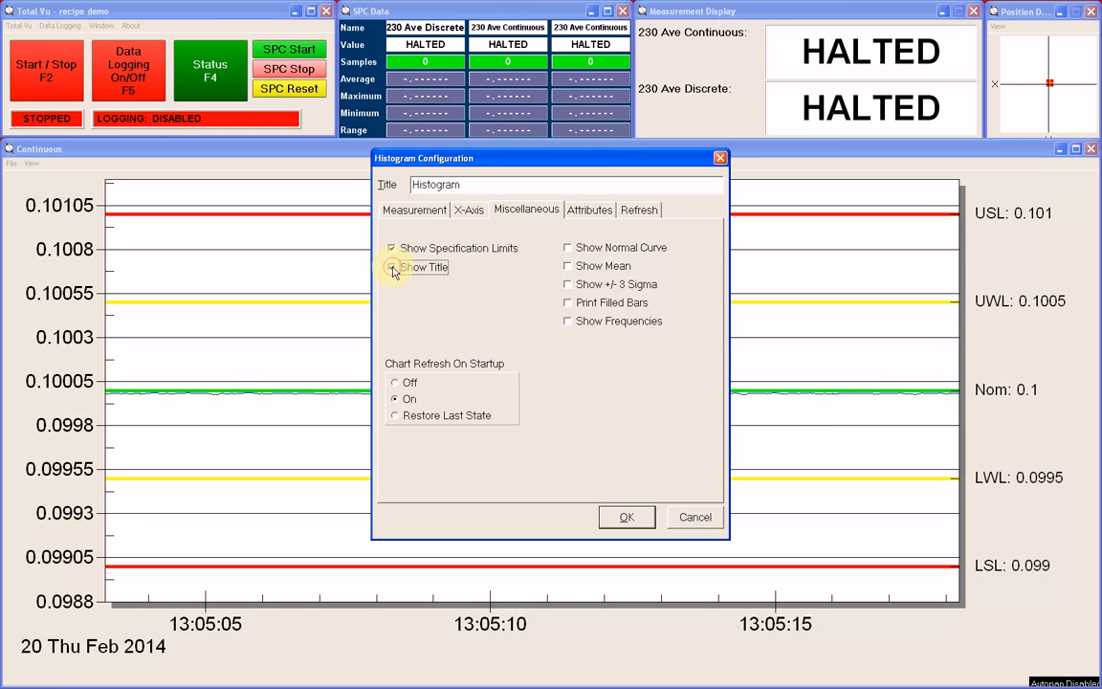
{"action": "left_click", "coordinate": [393, 268]}
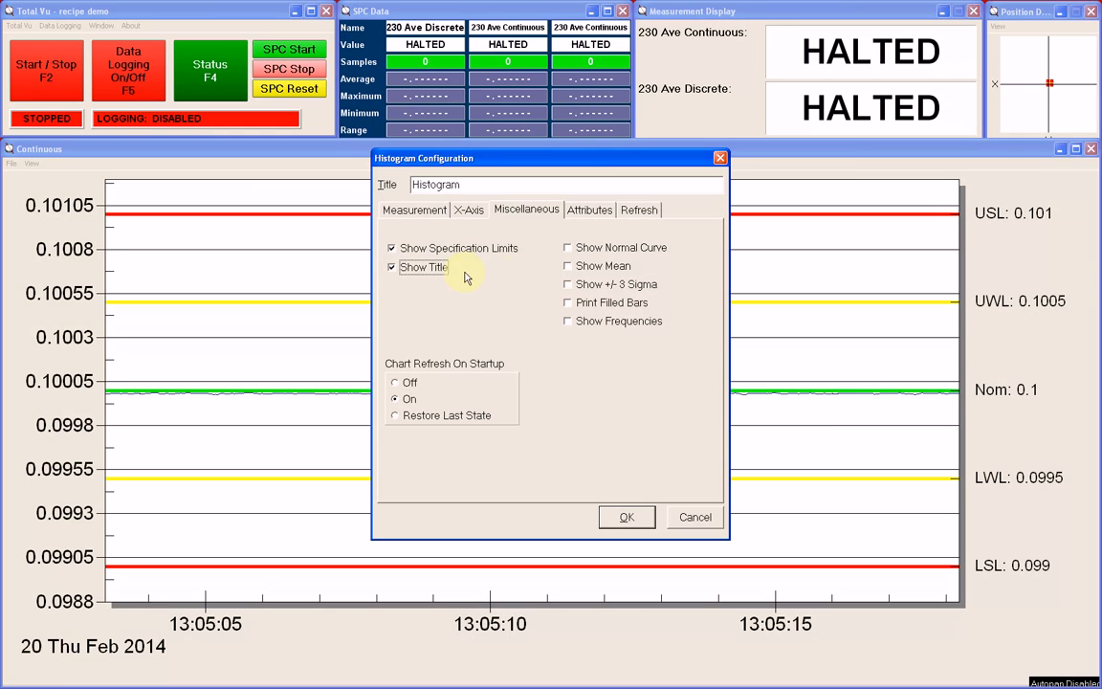
{"action": "left_click", "coordinate": [568, 250]}
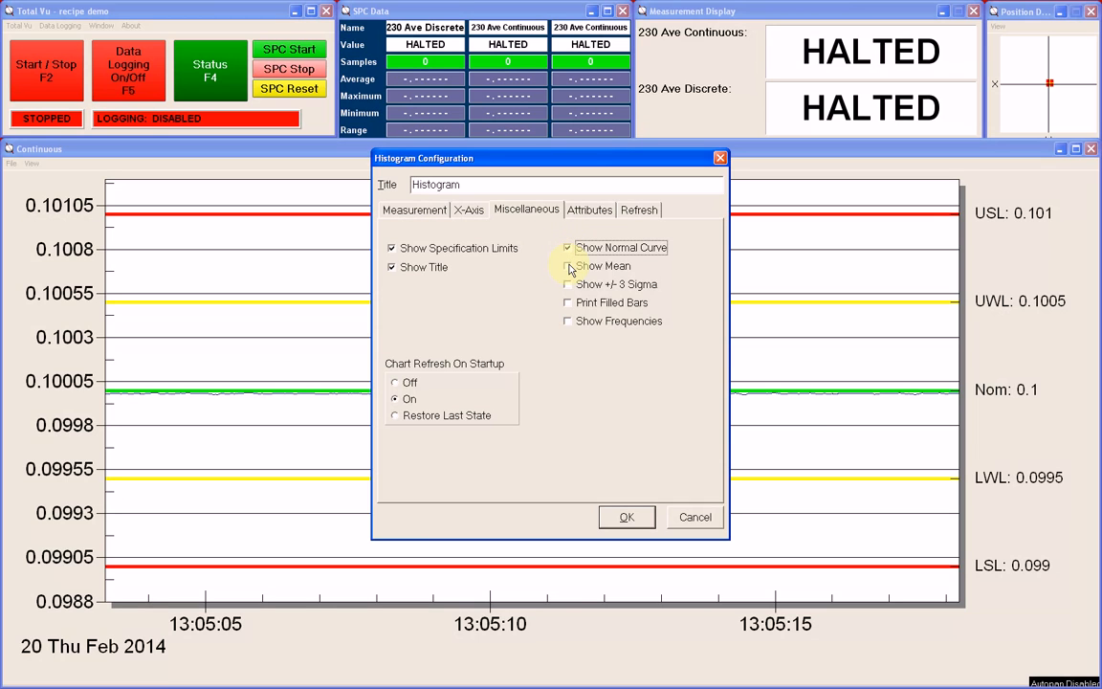
{"action": "left_click", "coordinate": [568, 268]}
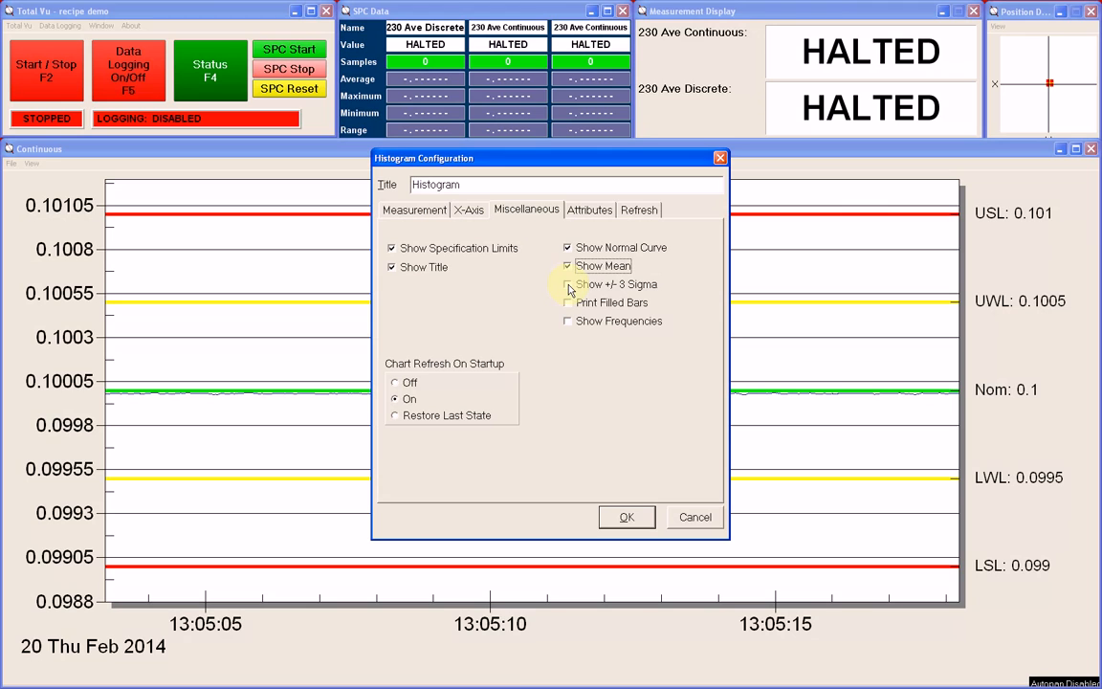
{"action": "left_click", "coordinate": [569, 286]}
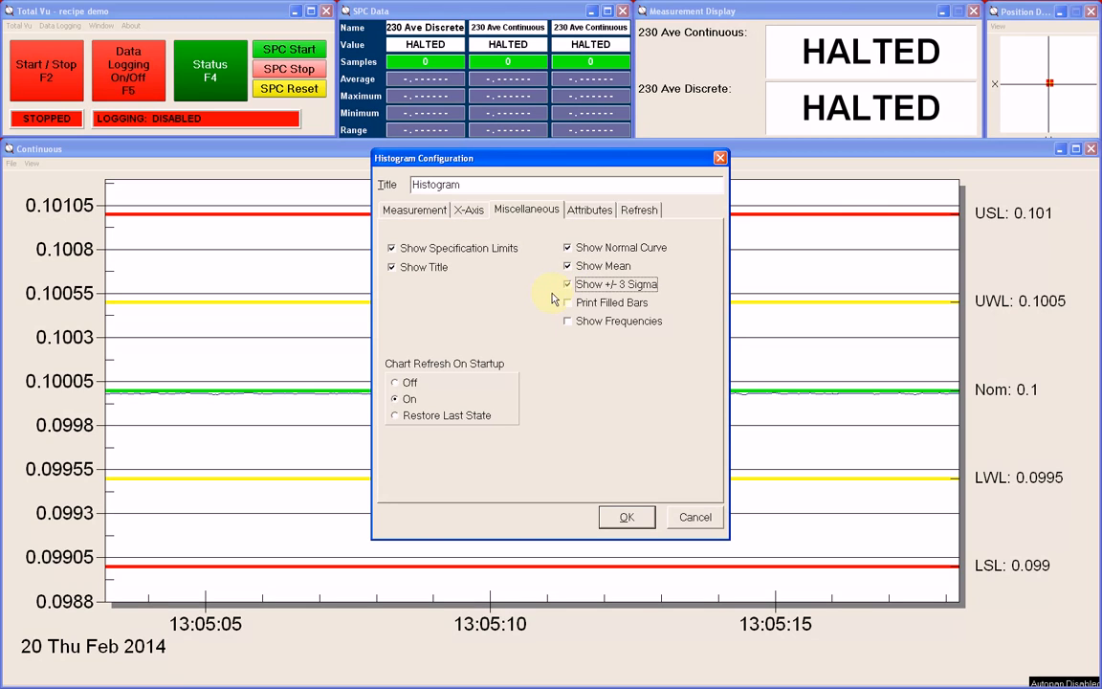
{"action": "left_click", "coordinate": [569, 325]}
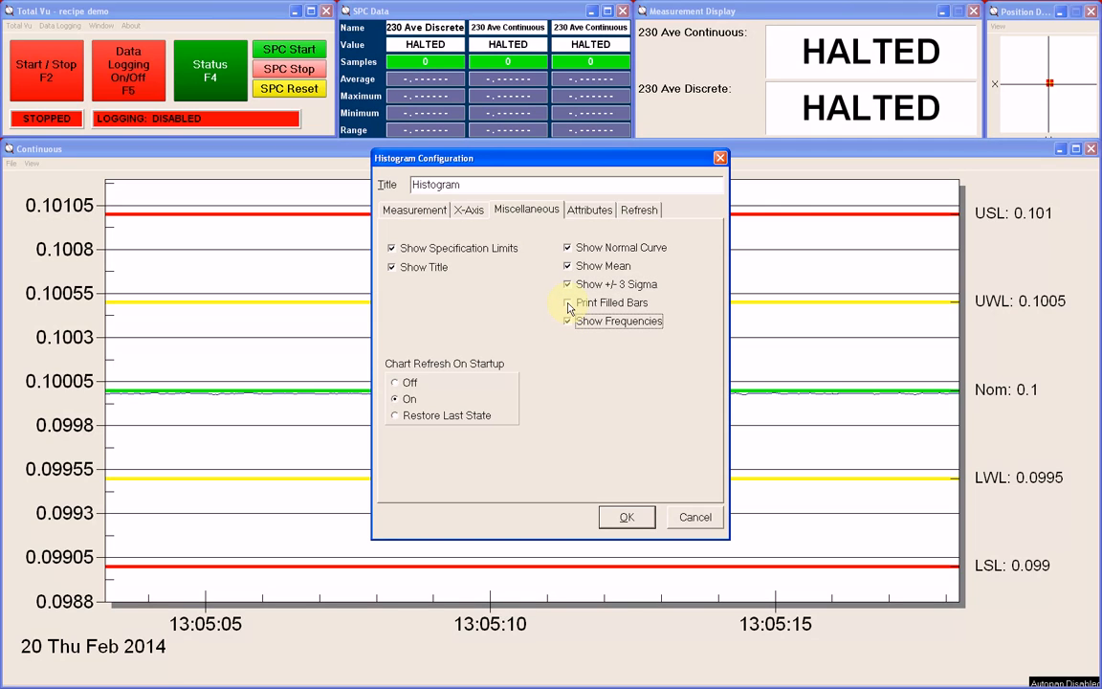
{"action": "left_click", "coordinate": [568, 304]}
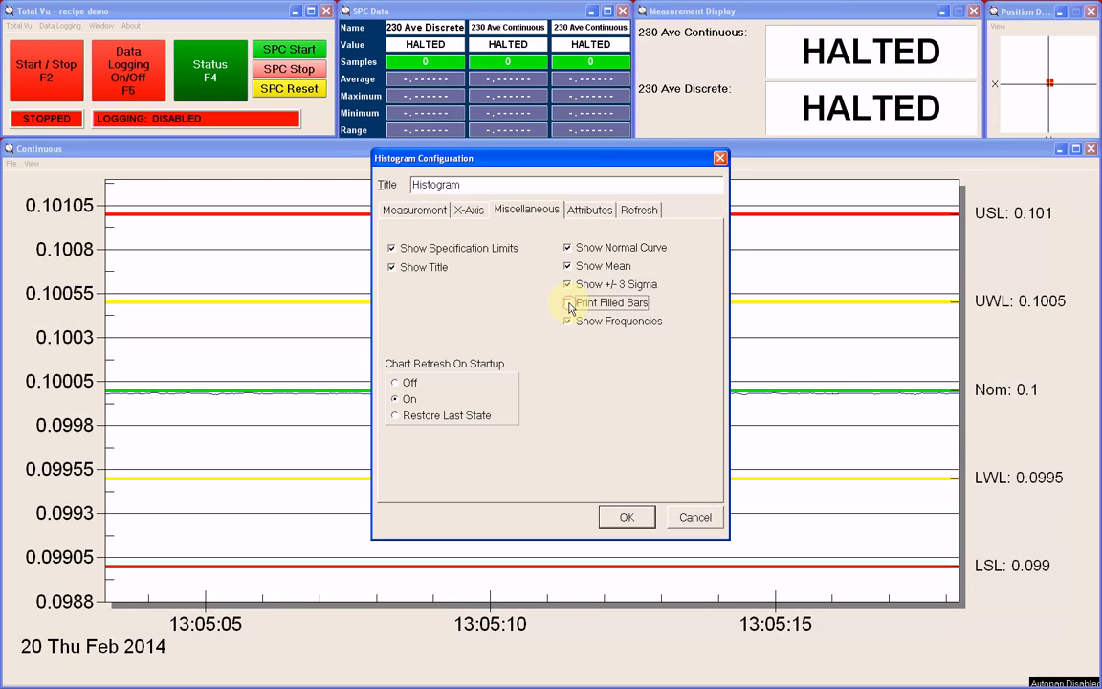
{"action": "left_click", "coordinate": [567, 304]}
Try the Off and Restore Last State options for chart refresh on startup, ending with On.
{"action": "left_click", "coordinate": [395, 403]}
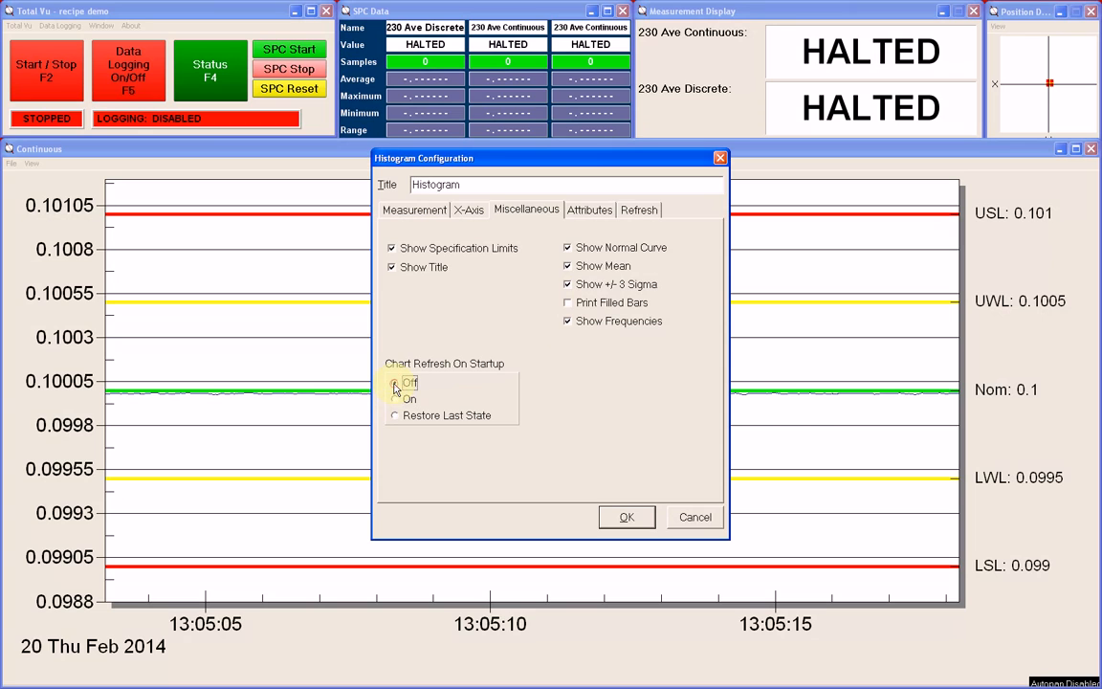
{"action": "left_click", "coordinate": [395, 384]}
{"action": "left_click", "coordinate": [395, 417]}
{"action": "left_click", "coordinate": [395, 401]}
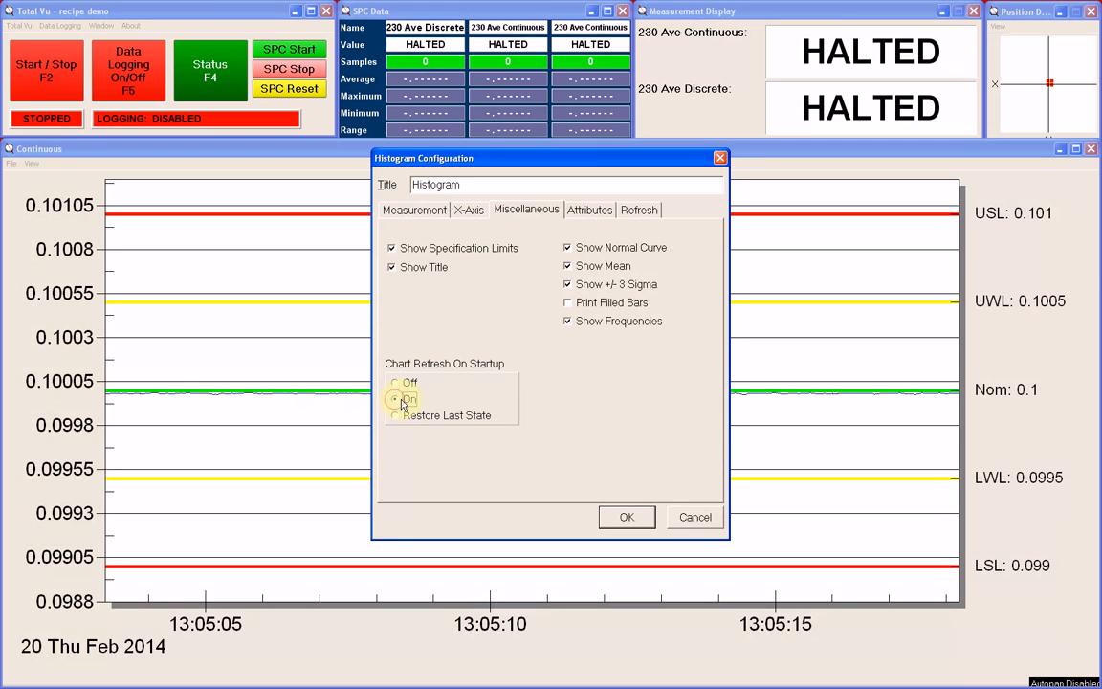
Check the histogram's heading attributes and chart refresh rate, and accept the histogram configuration.
{"action": "left_click", "coordinate": [590, 213]}
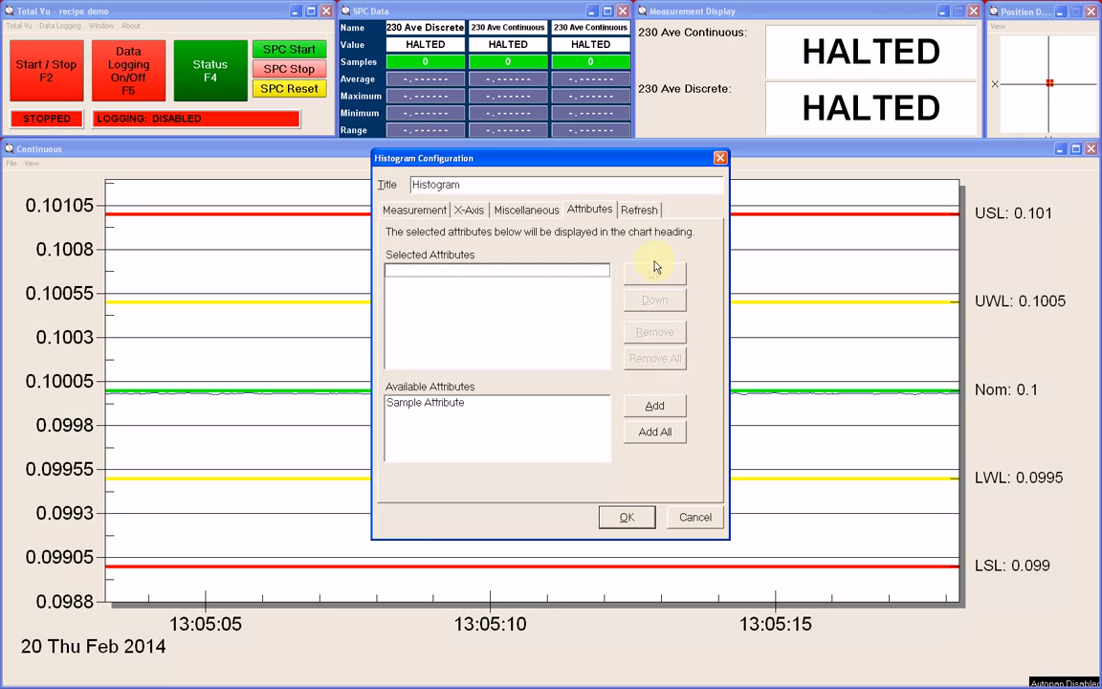
{"action": "left_click", "coordinate": [640, 210]}
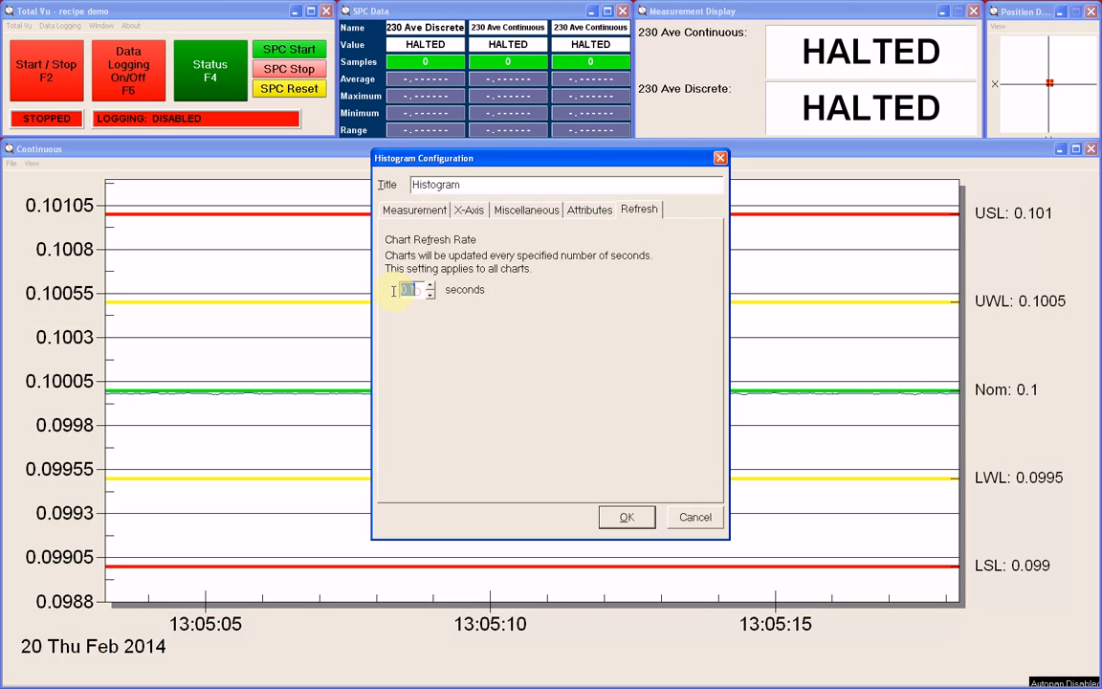
{"action": "type", "text": "0"}
{"action": "left_click", "coordinate": [626, 517]}
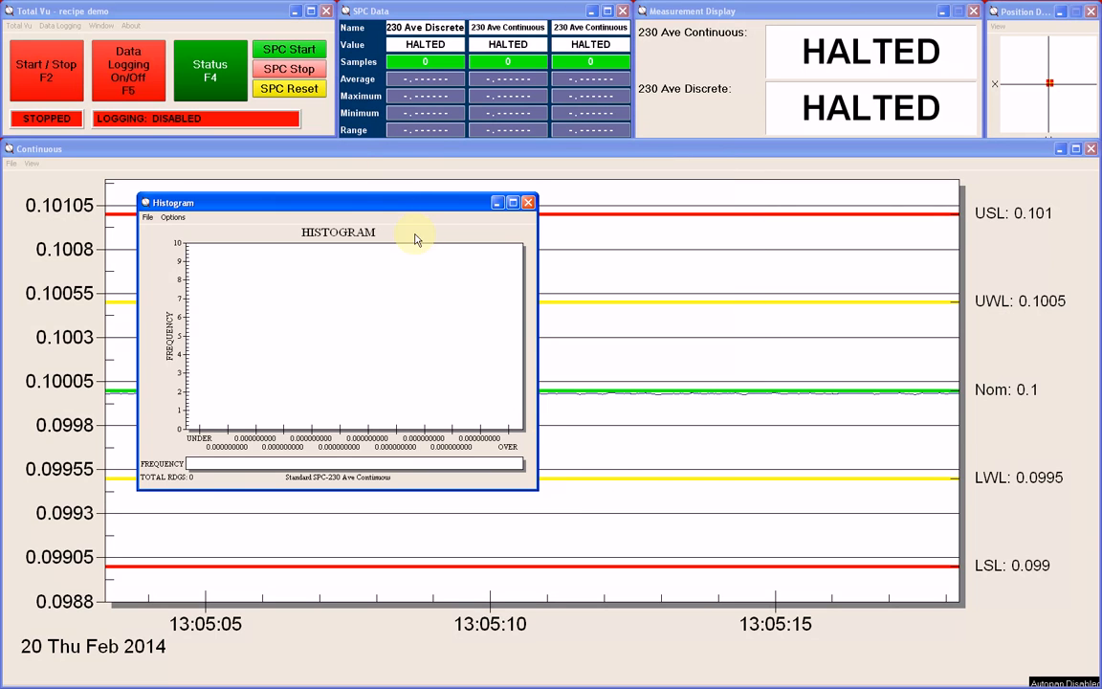
Move the histogram window directly beneath the control windows and enlarge it to cover about half of the Continuous chart.
{"action": "left_click_drag", "start_coordinate": [385, 202], "coordinate": [248, 150]}
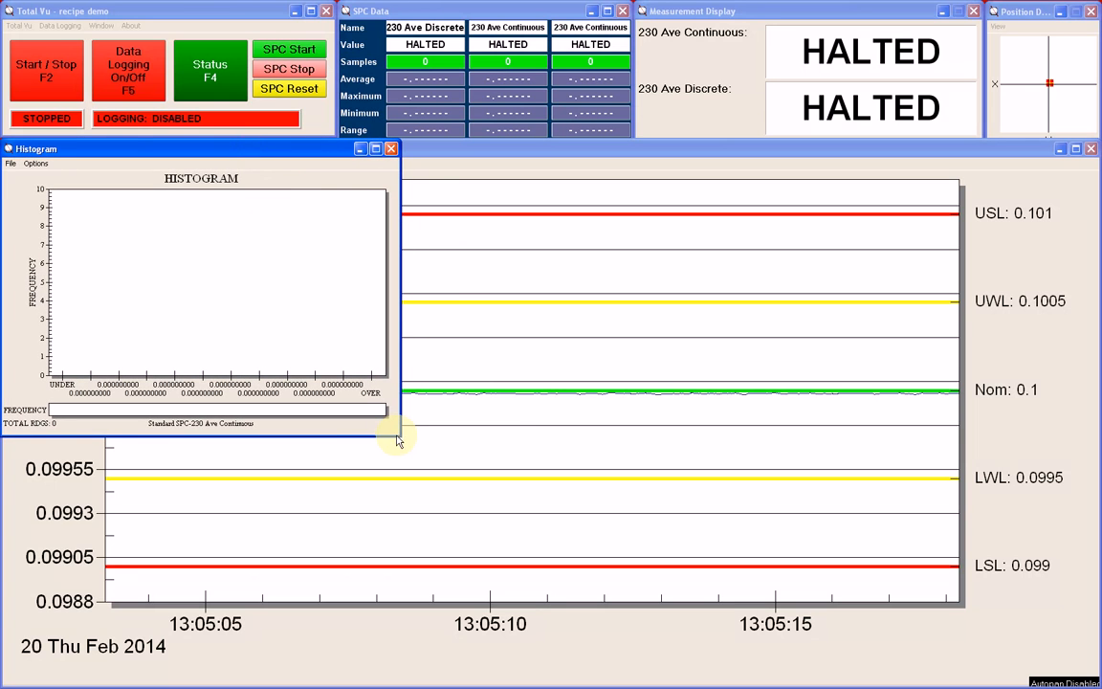
{"action": "left_click_drag", "start_coordinate": [385, 435], "coordinate": [528, 682]}
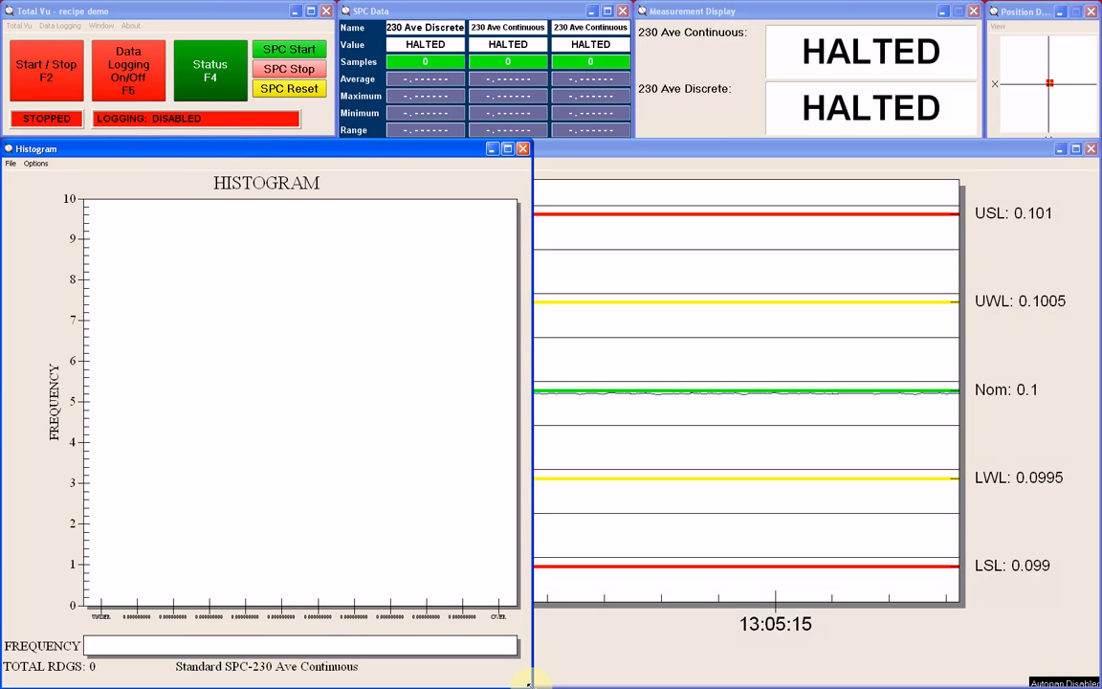
Reopen the histogram's configuration and review its measurement, x-axis, miscellaneous and attribute settings.
{"action": "double_click", "coordinate": [306, 407]}
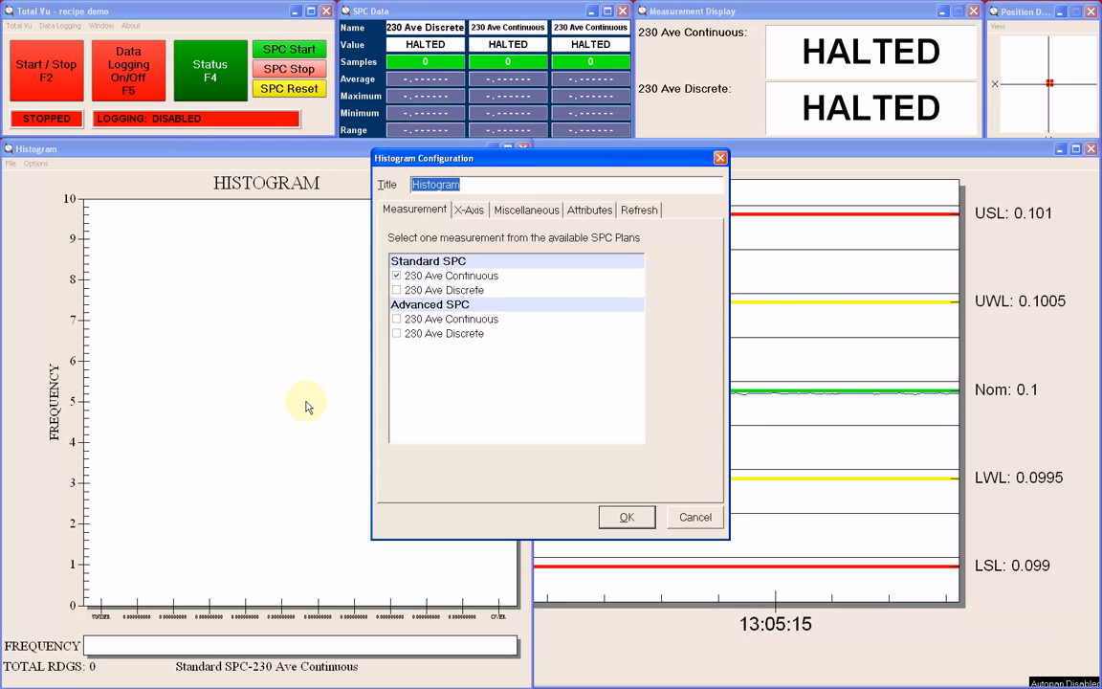
{"action": "left_click", "coordinate": [470, 209]}
{"action": "left_click", "coordinate": [510, 210]}
{"action": "left_click", "coordinate": [587, 212]}
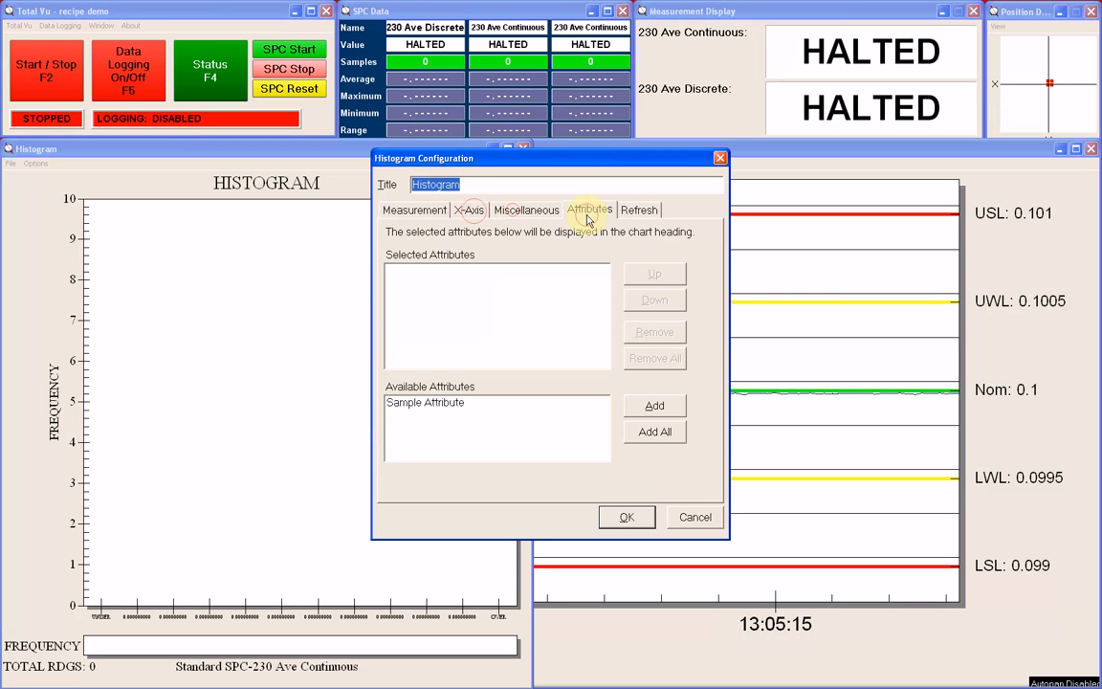
{"action": "left_click", "coordinate": [629, 518]}
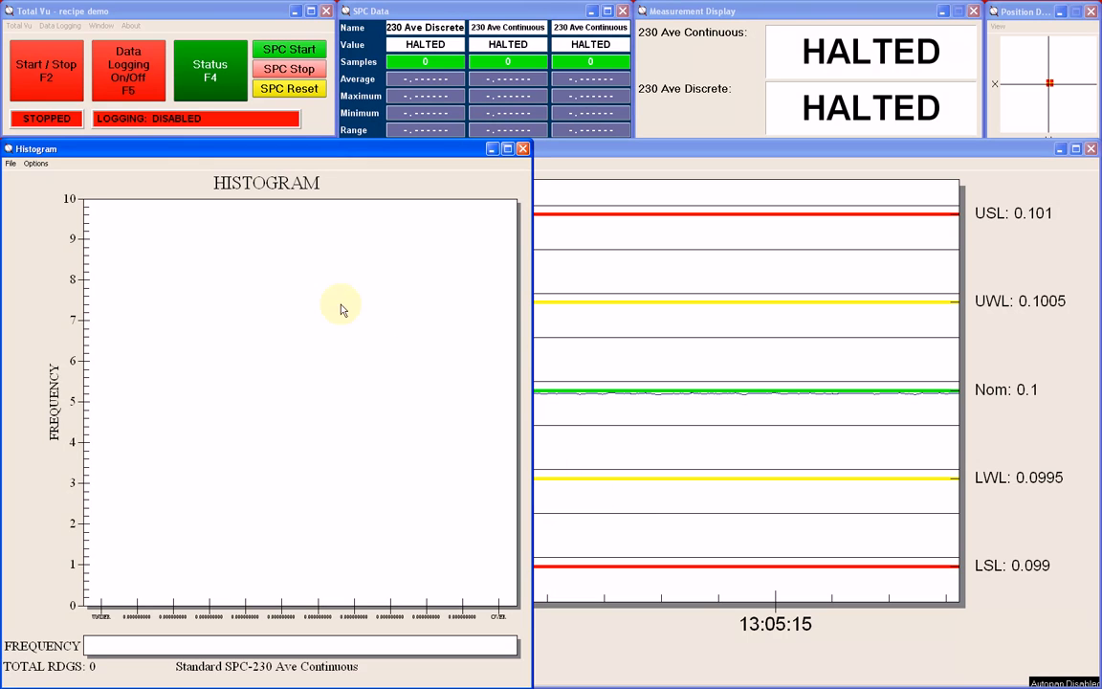
Add a new X-Bar Range Chart window and title it "XBar Range Chart".
{"action": "left_click", "coordinate": [99, 26]}
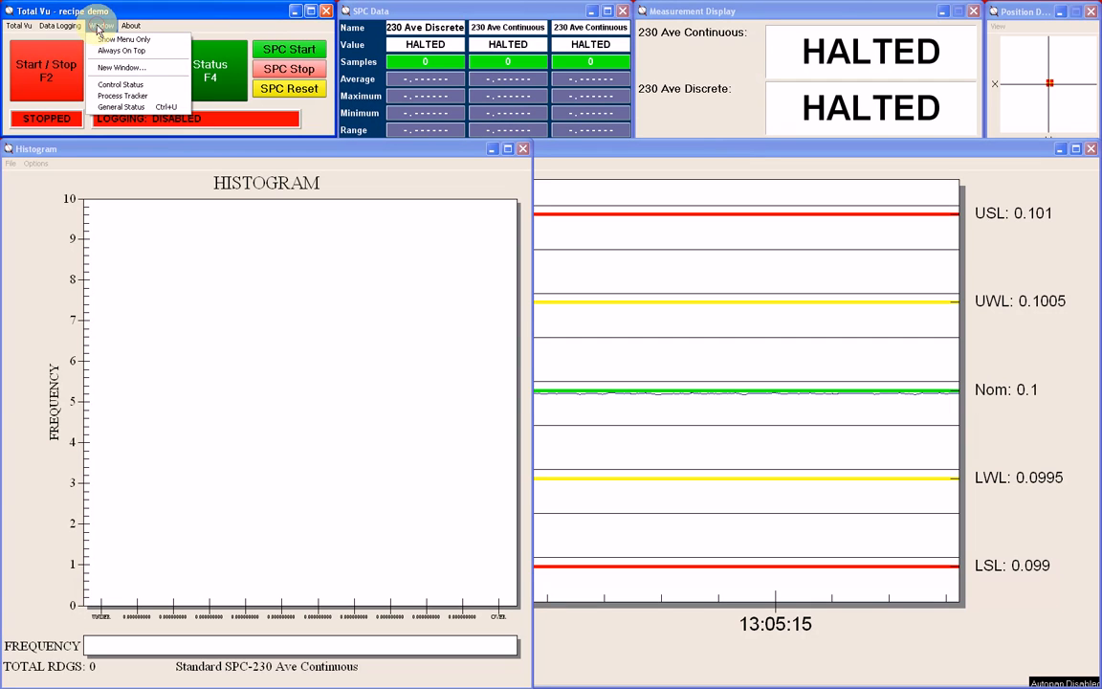
{"action": "left_click", "coordinate": [120, 67]}
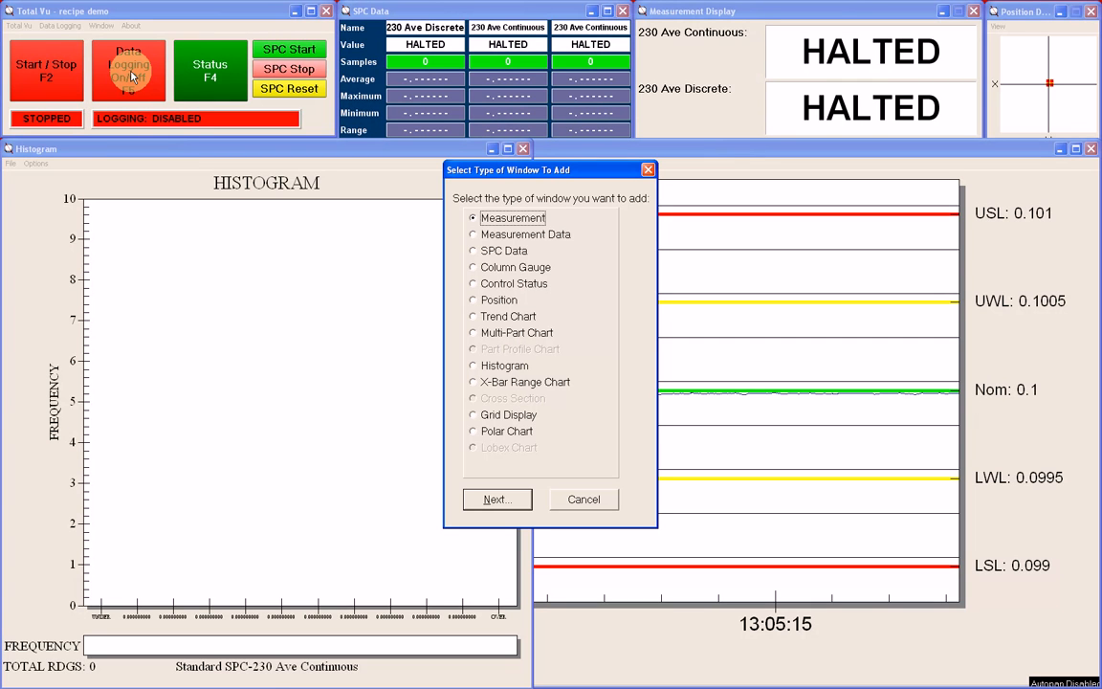
{"action": "left_click", "coordinate": [472, 383]}
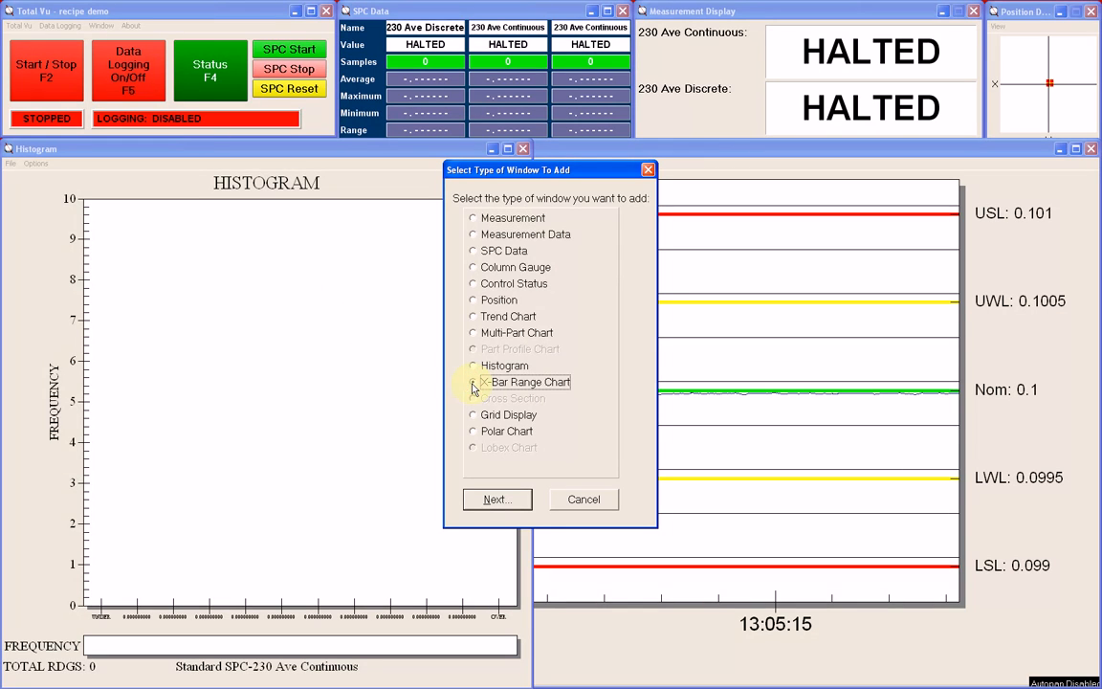
{"action": "left_click", "coordinate": [522, 498]}
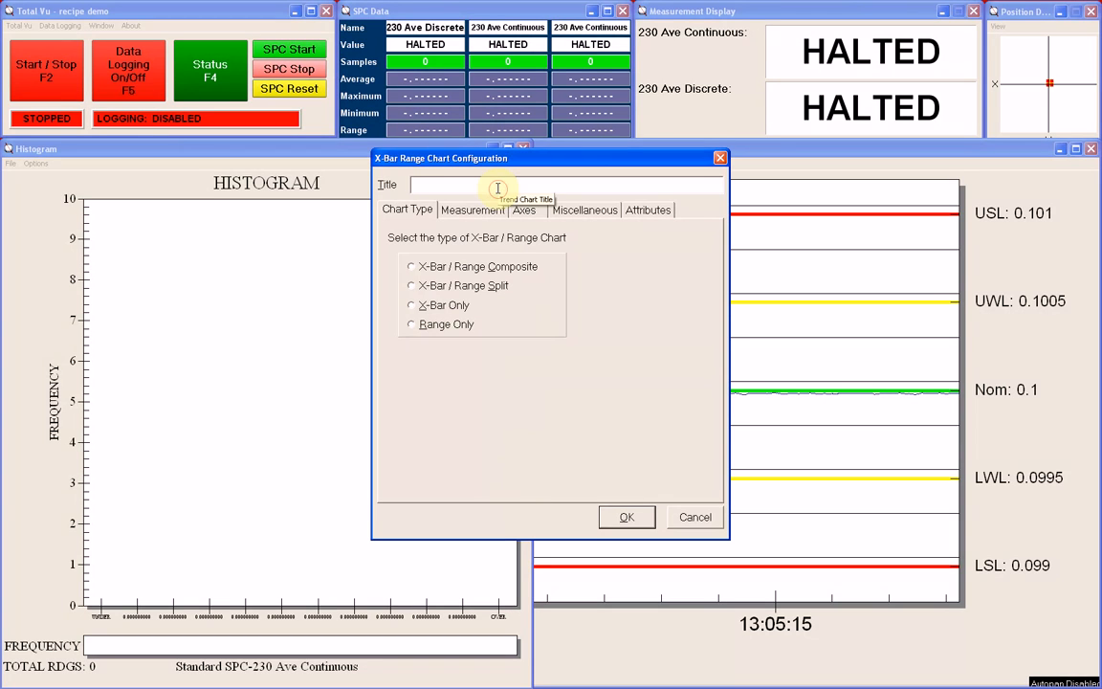
{"action": "type", "text": "XBar"}
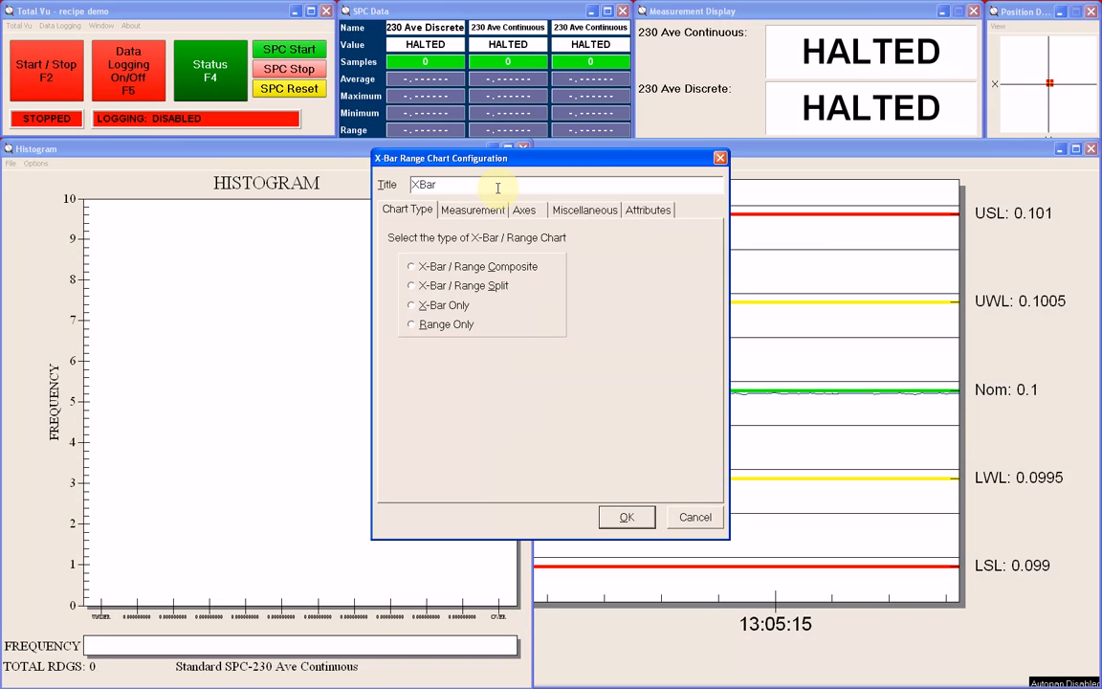
{"action": "type", "text": " Range Chart"}
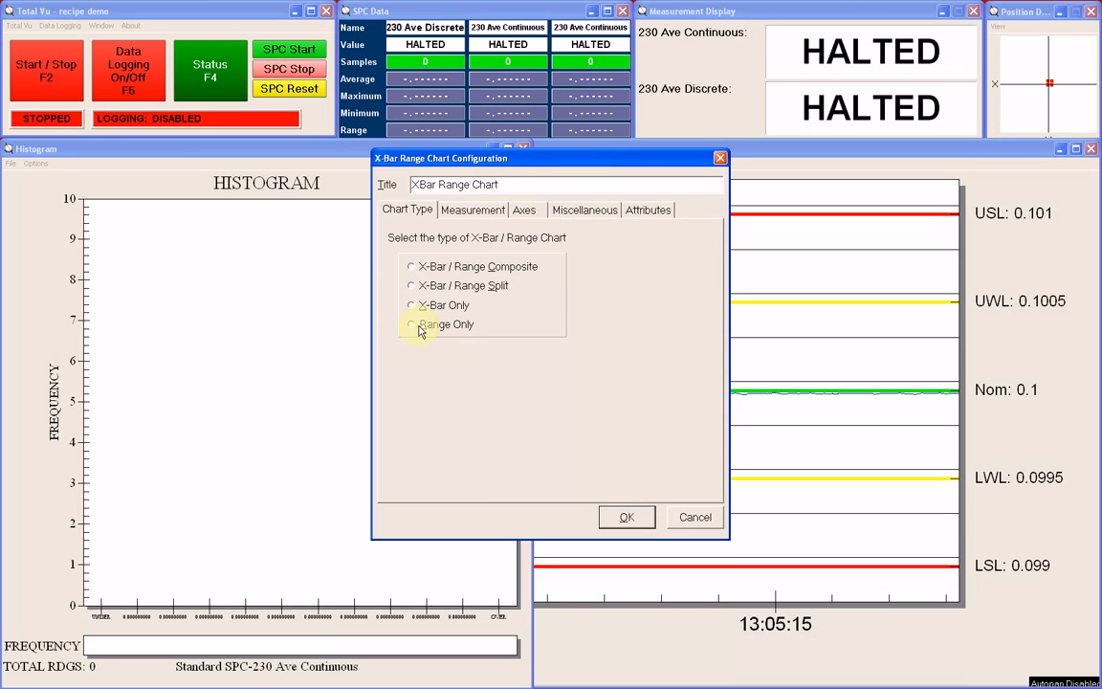
Try the X-Bar / Range Split, X-Bar Only and Range Only chart types, ending with X-Bar / Range Composite.
{"action": "left_click", "coordinate": [413, 268]}
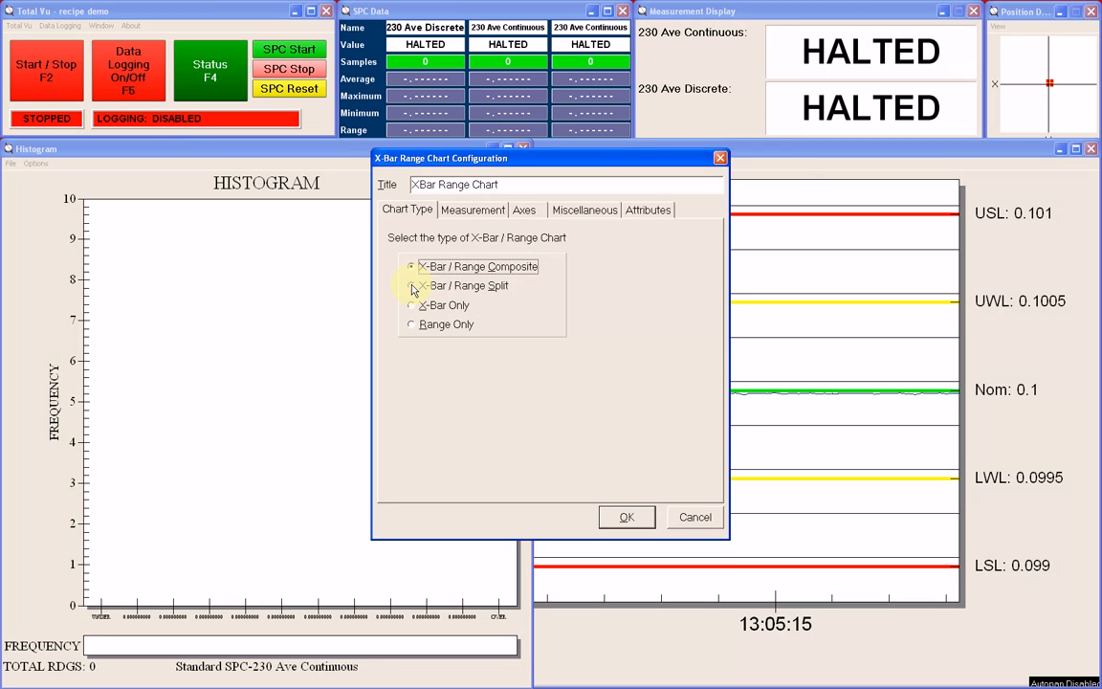
{"action": "left_click", "coordinate": [412, 287]}
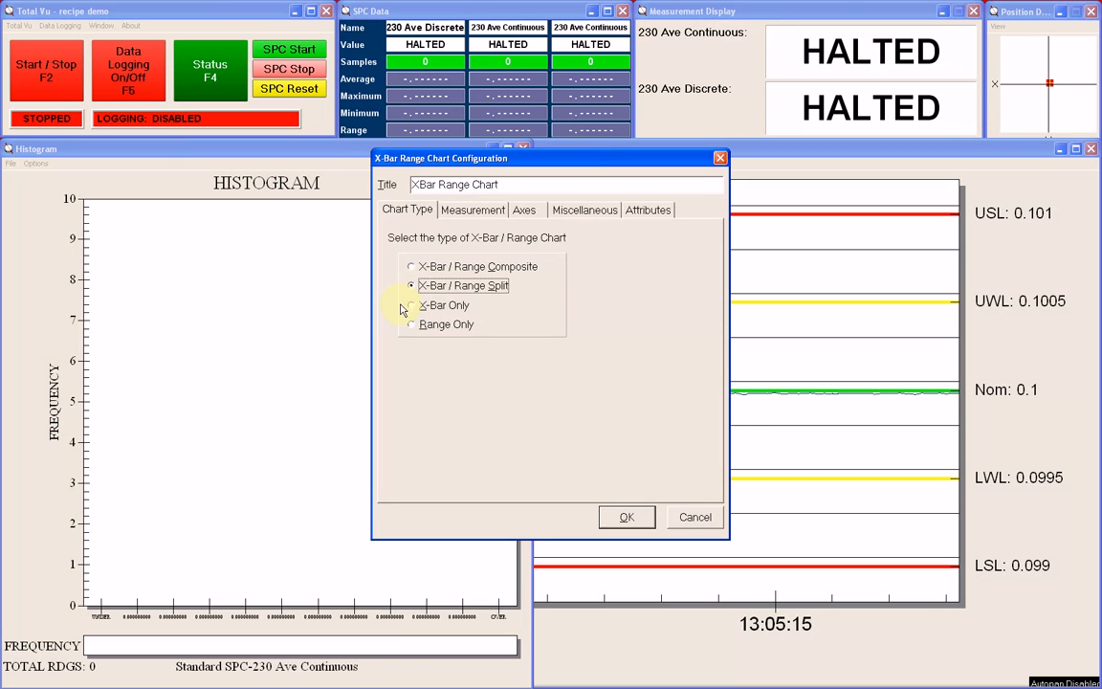
{"action": "left_click", "coordinate": [413, 306]}
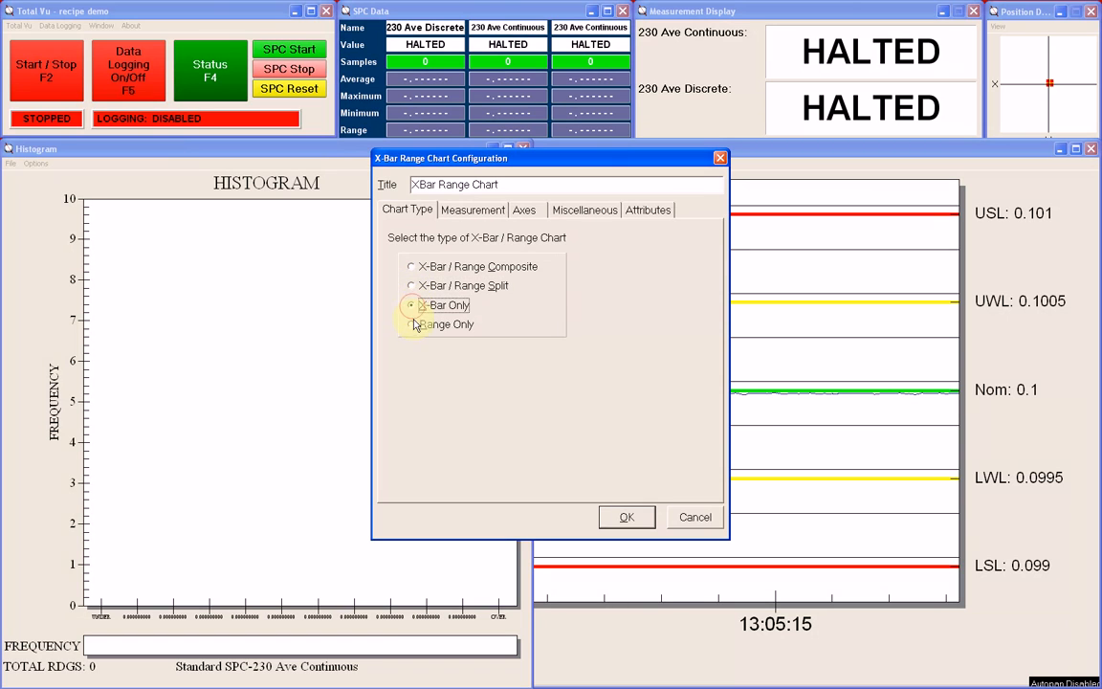
{"action": "left_click", "coordinate": [412, 325]}
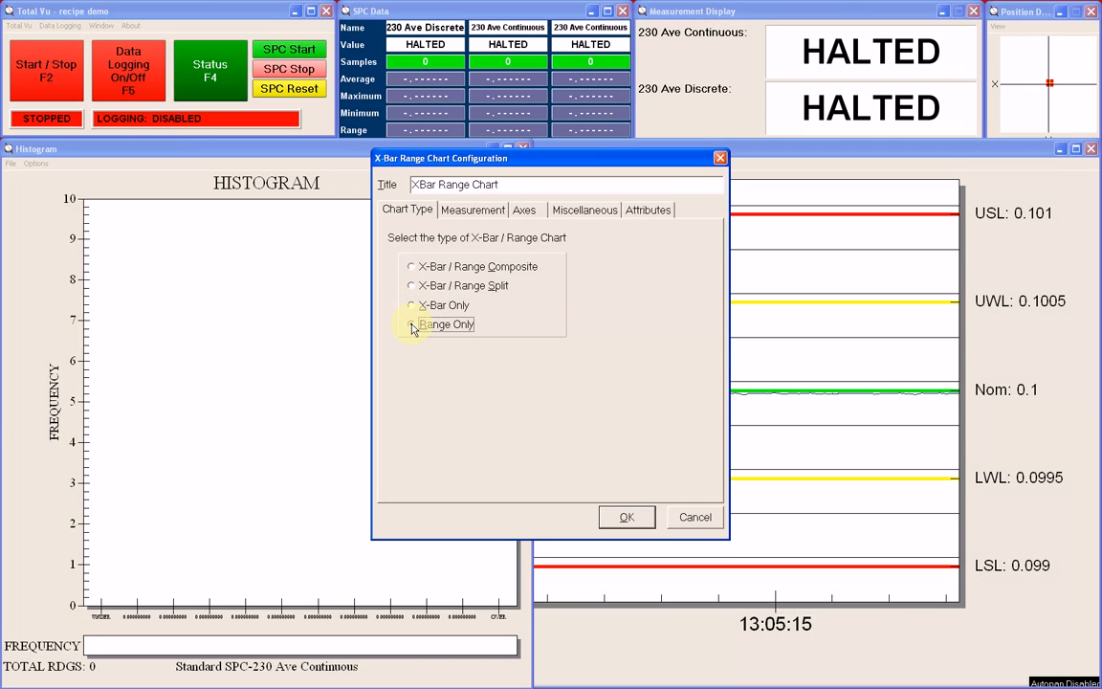
{"action": "left_click", "coordinate": [413, 268]}
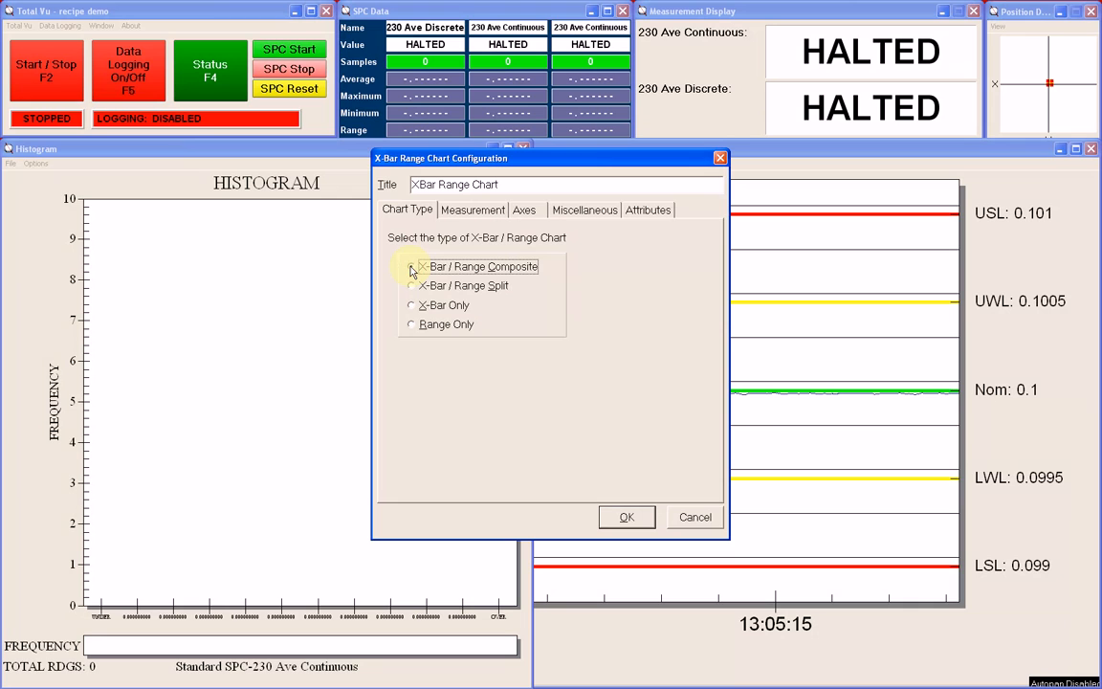
Select the Advanced SPC 230 Ave Continuous measurement for the X-Bar range chart.
{"action": "left_click", "coordinate": [473, 213]}
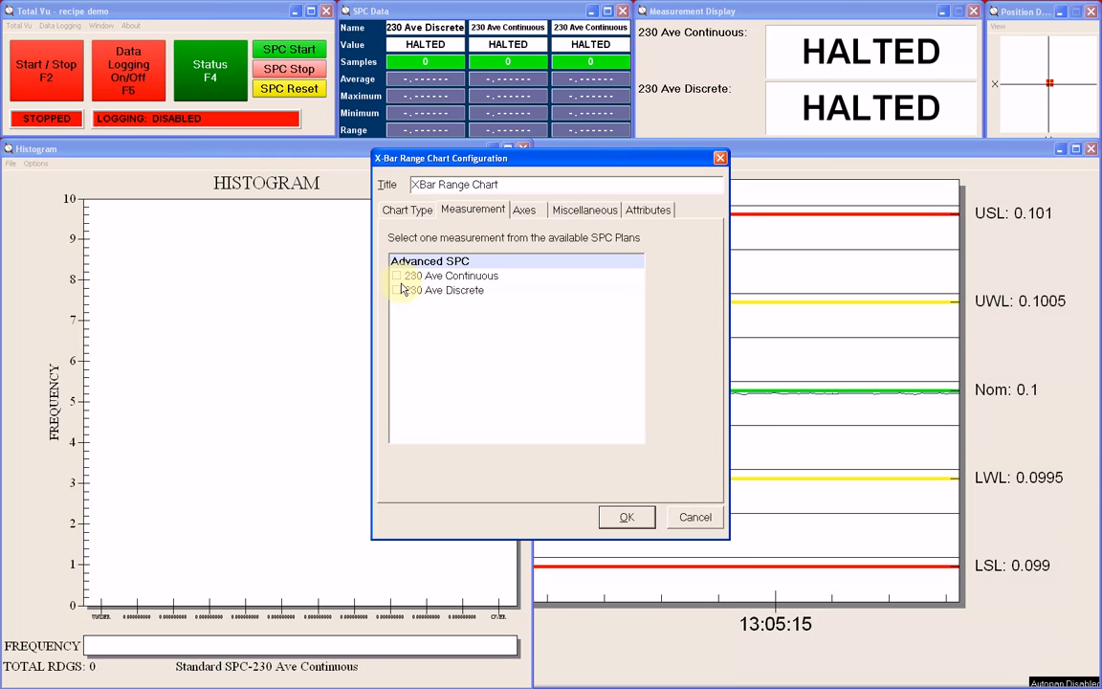
{"action": "left_click", "coordinate": [397, 278]}
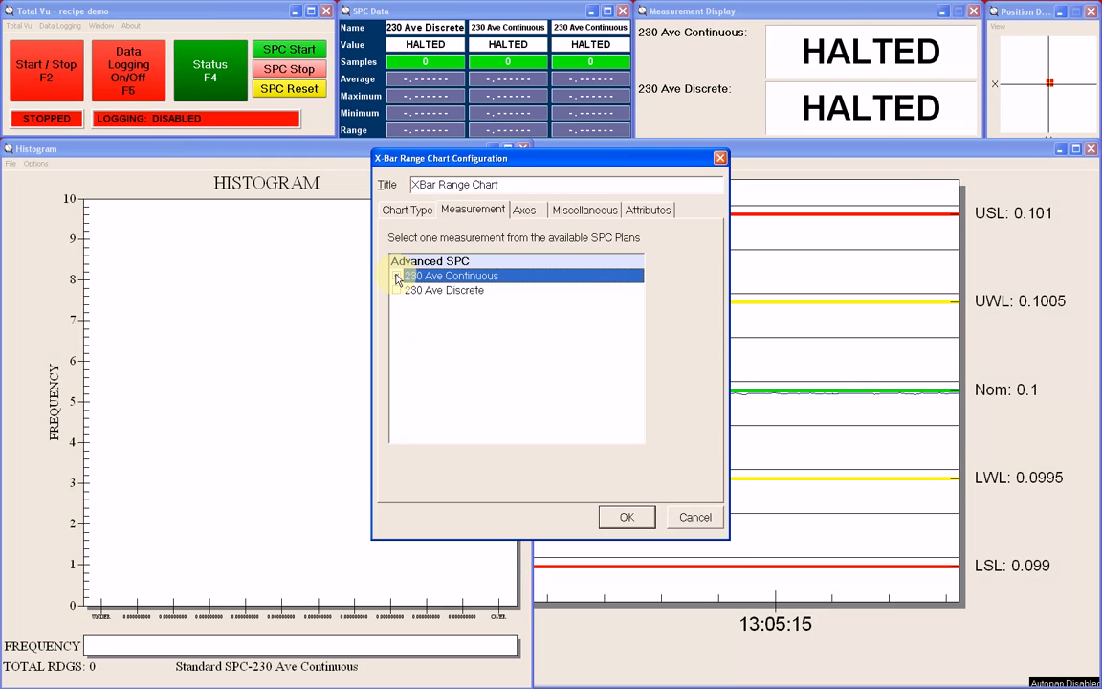
{"action": "left_click", "coordinate": [397, 278]}
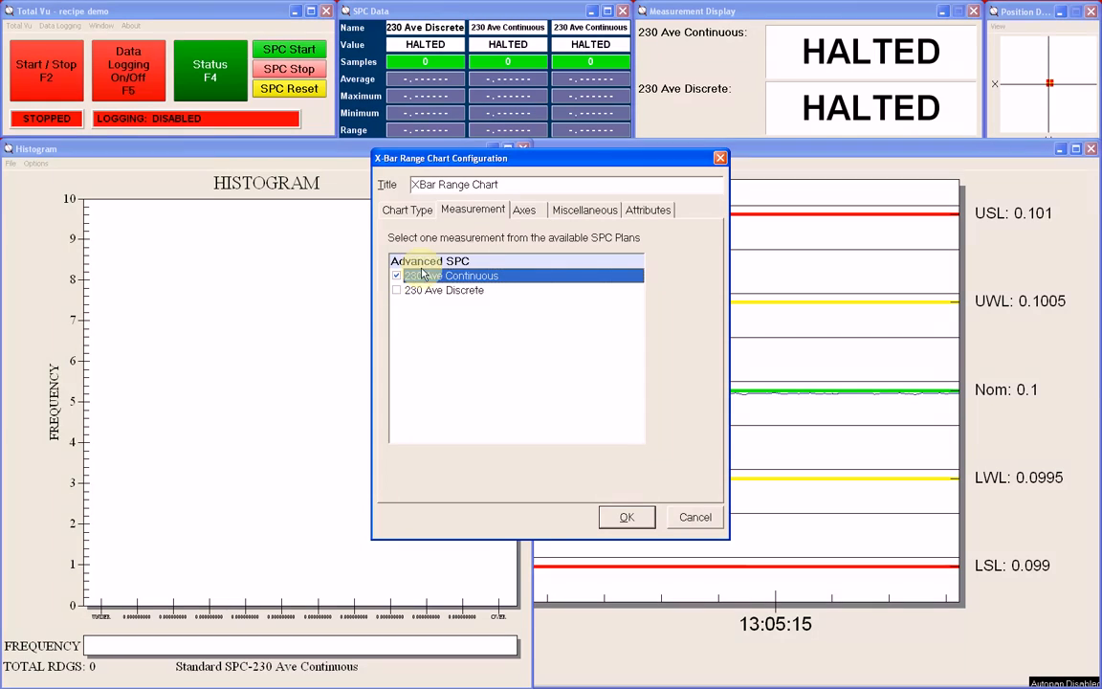
Set the x-axis scale to 10 subgroups with a limit of 20 subgroups, leaving Unlimited X-Axis Values off.
{"action": "left_click", "coordinate": [522, 212]}
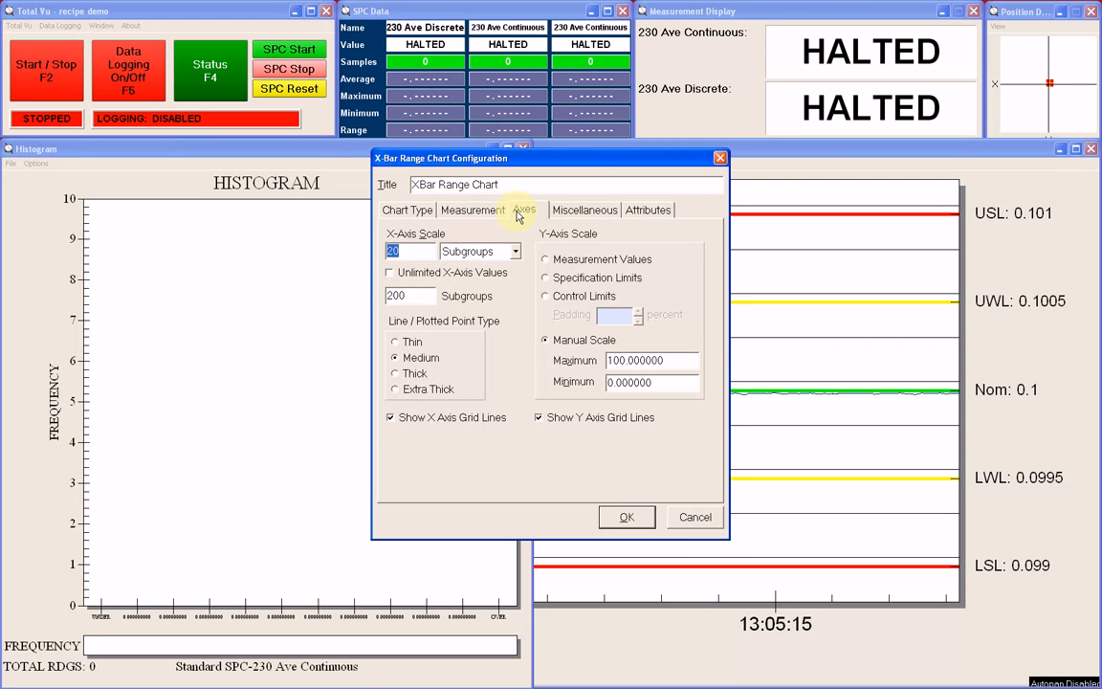
{"action": "left_click_drag", "start_coordinate": [429, 252], "coordinate": [378, 249]}
{"action": "type", "text": "10"}
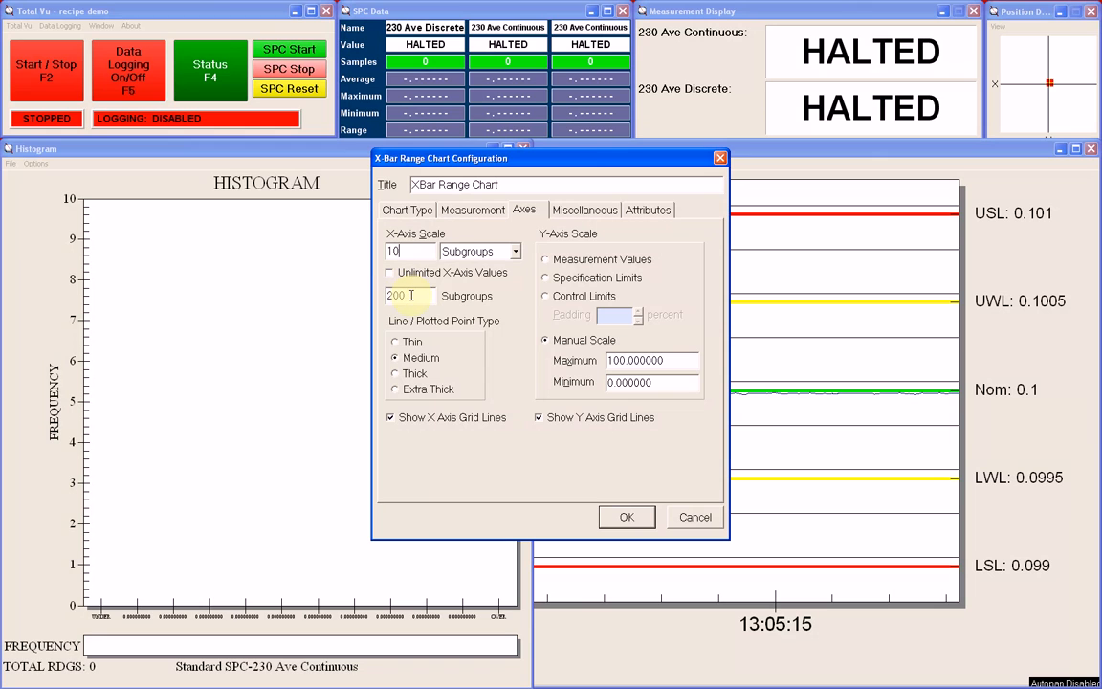
{"action": "left_click_drag", "start_coordinate": [411, 296], "coordinate": [381, 296]}
{"action": "type", "text": "20"}
{"action": "left_click", "coordinate": [390, 274]}
{"action": "left_click", "coordinate": [390, 275]}
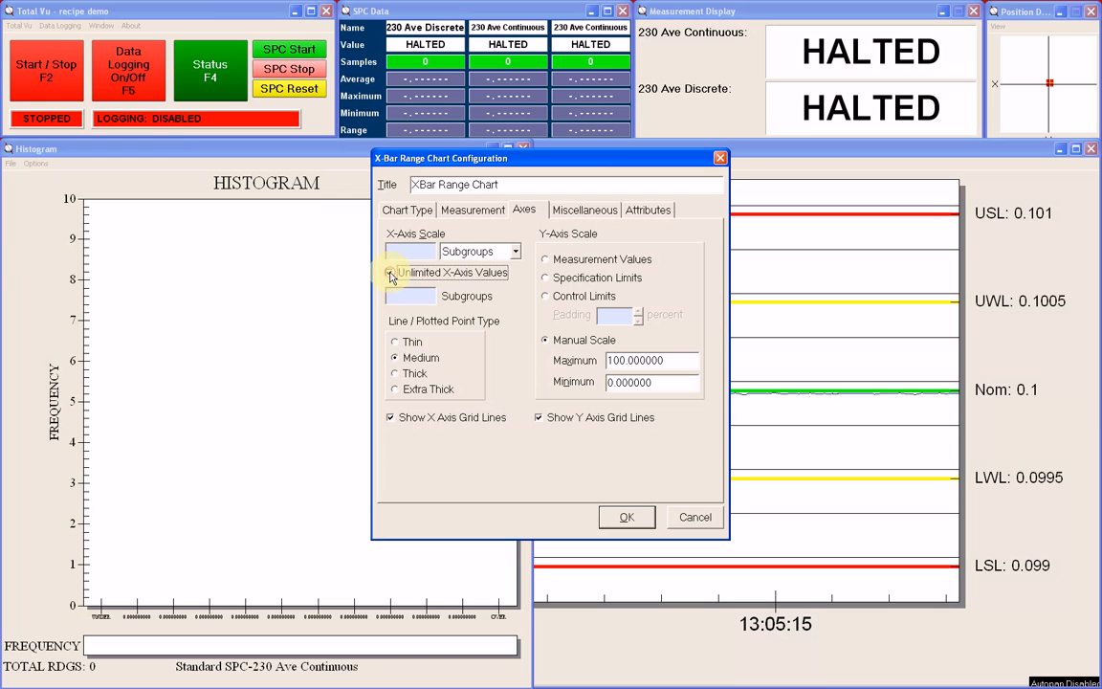
{"action": "left_click", "coordinate": [390, 275]}
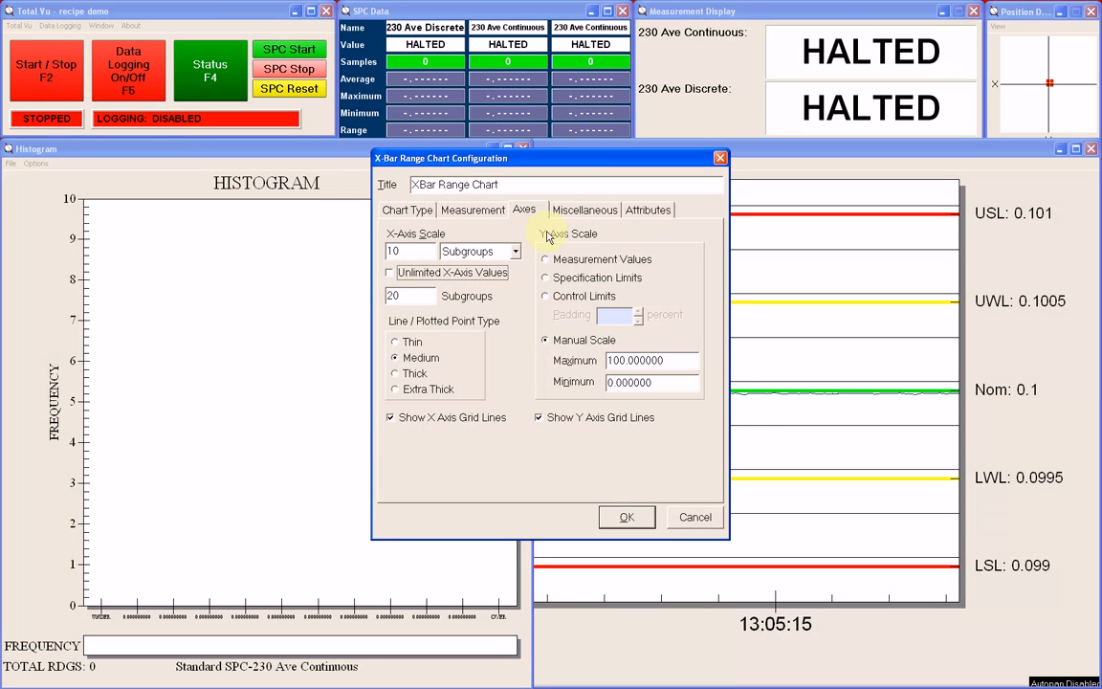
Try the Measurement Values, Specification Limits, Control Limits and Manual Scale options for the y-axis.
{"action": "left_click", "coordinate": [546, 260]}
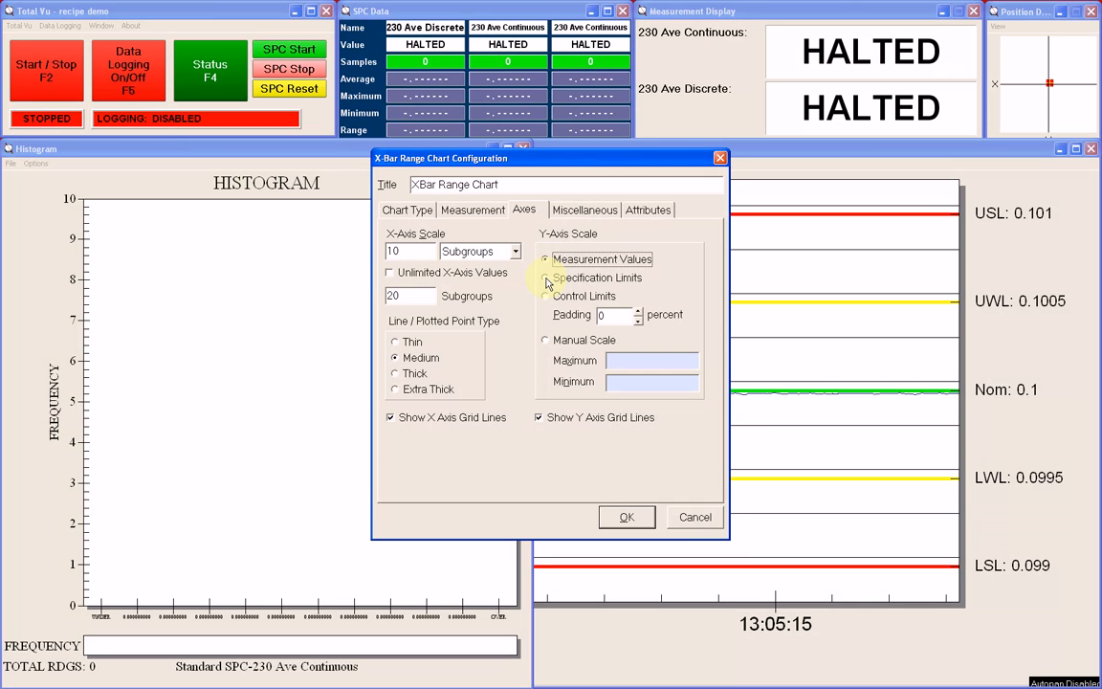
{"action": "left_click", "coordinate": [546, 278]}
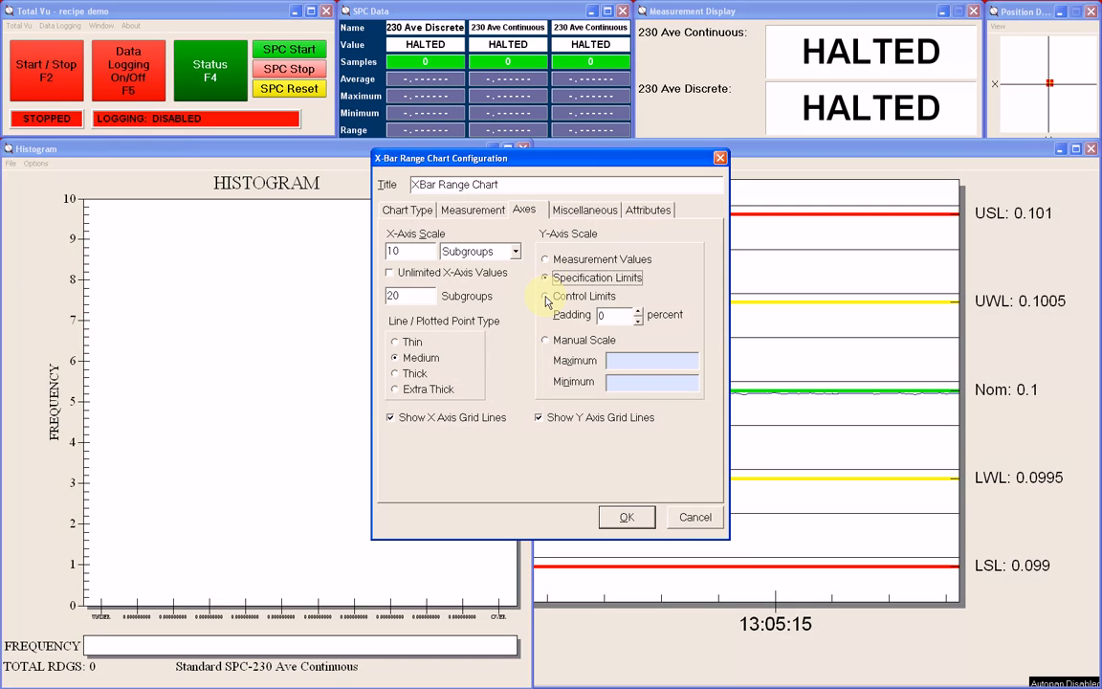
{"action": "left_click", "coordinate": [546, 298]}
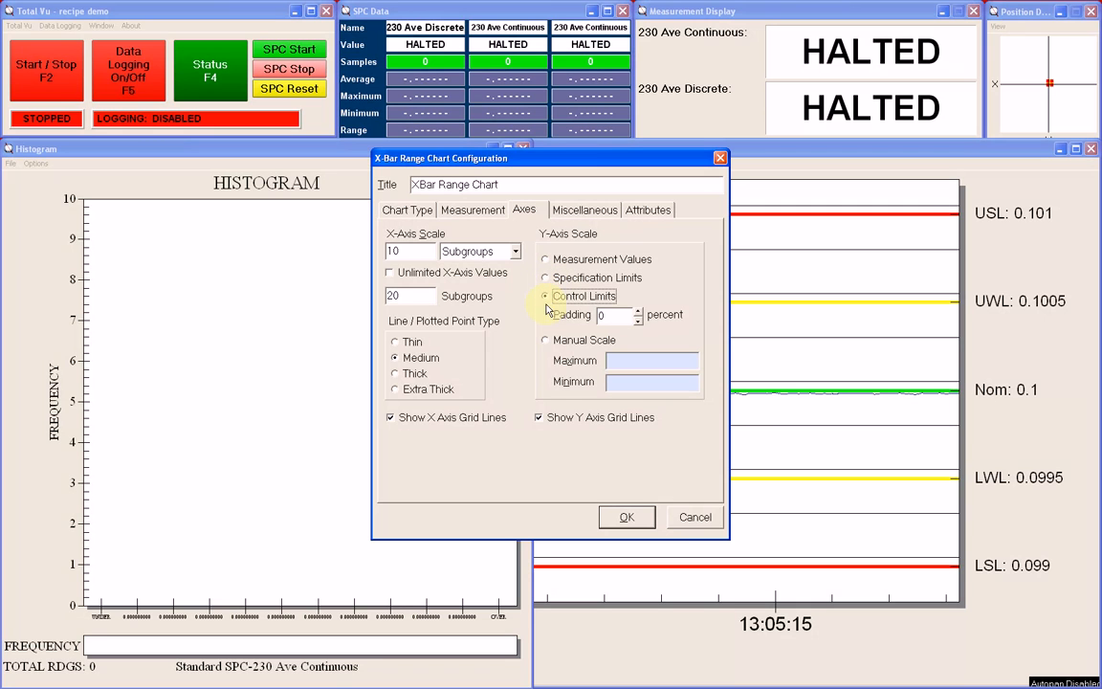
{"action": "left_click", "coordinate": [546, 340]}
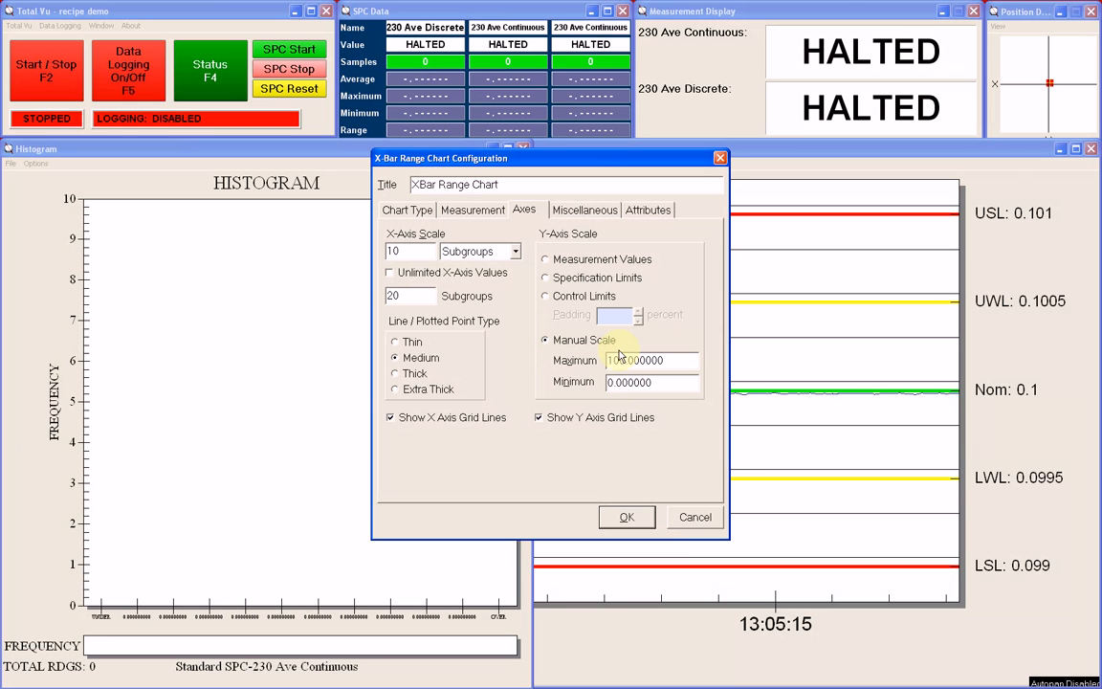
Scale the y-axis to Measurement Values with 15 percent padding, keeping the X and Y axis grid lines shown.
{"action": "left_click", "coordinate": [547, 261]}
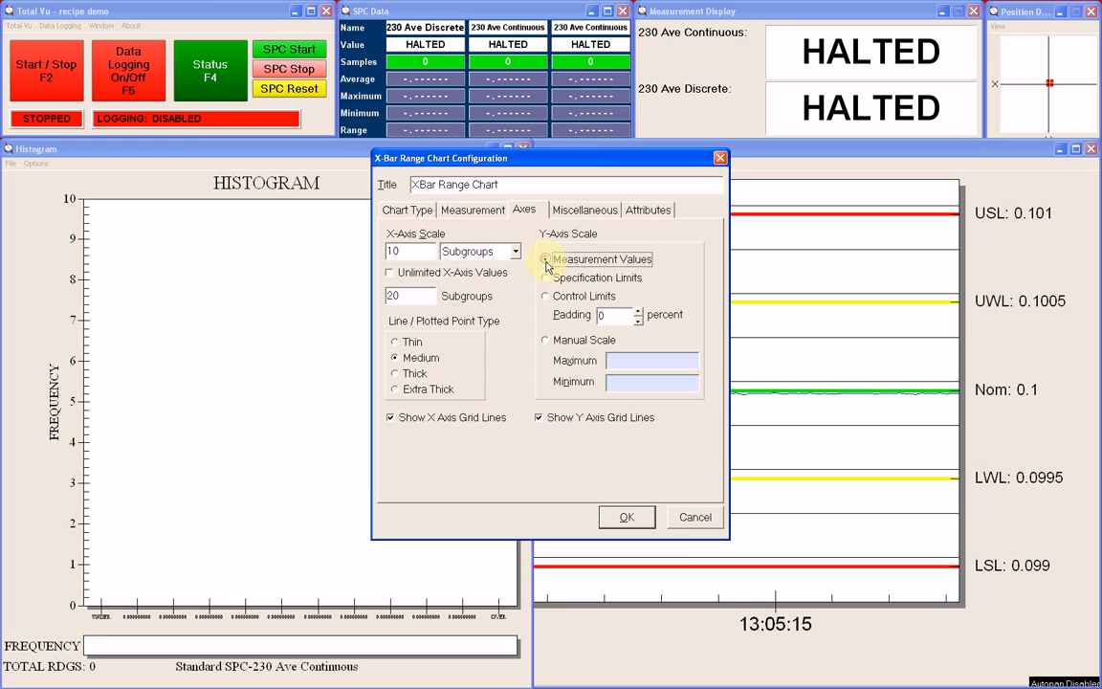
{"action": "double_click", "coordinate": [612, 315]}
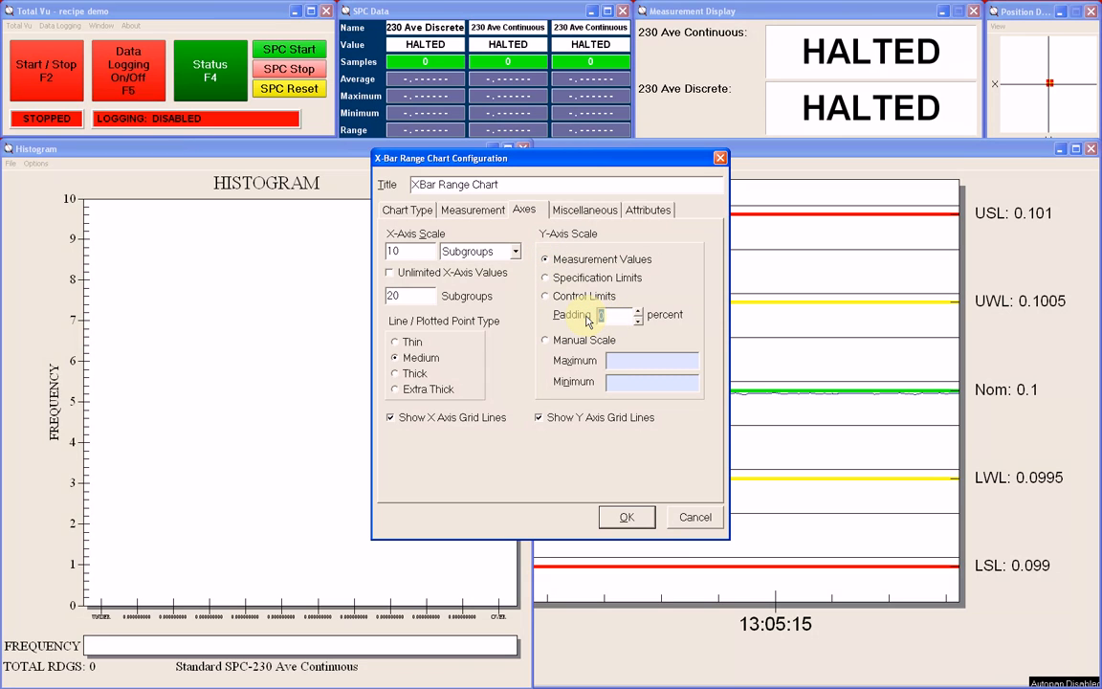
{"action": "type", "text": "15"}
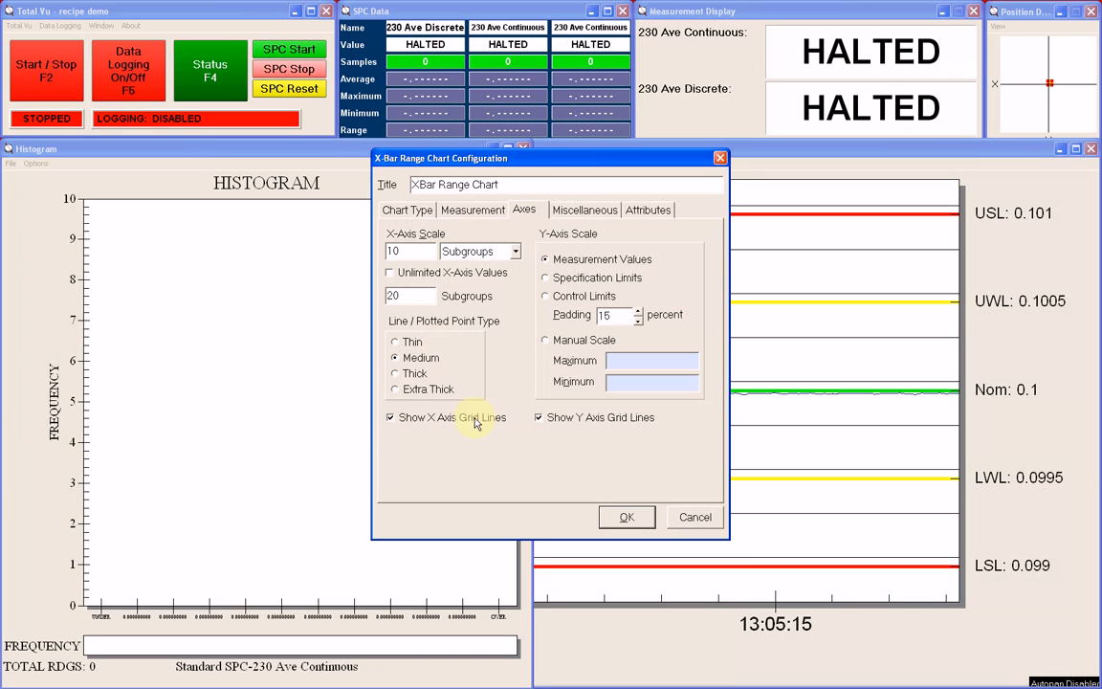
{"action": "left_click", "coordinate": [392, 418]}
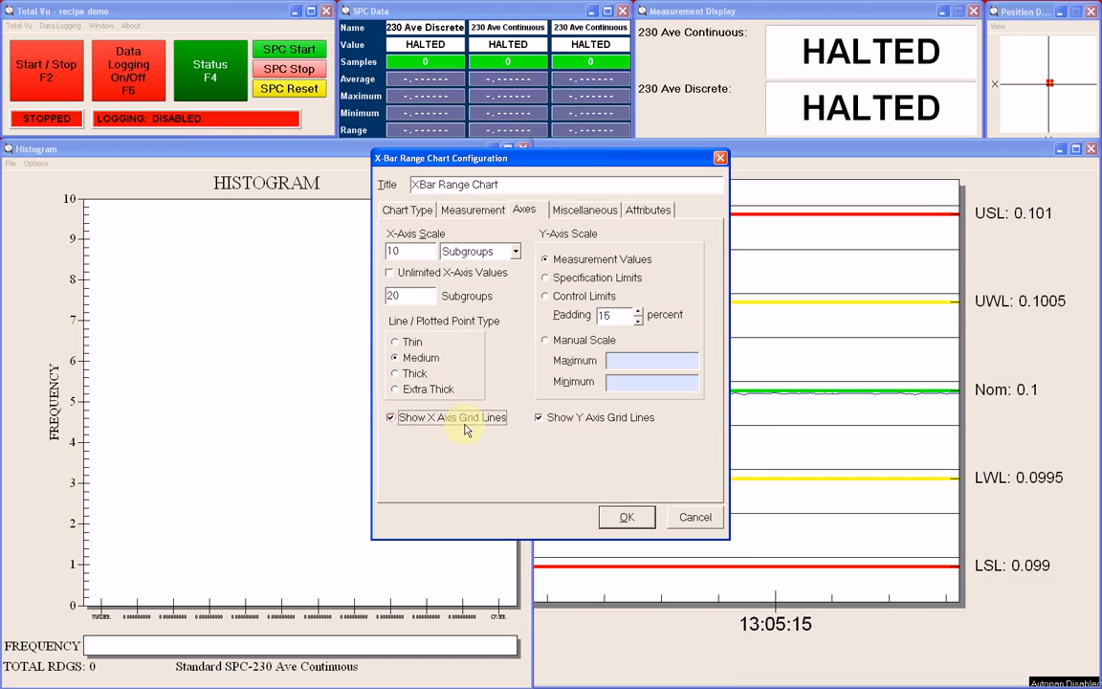
{"action": "left_click", "coordinate": [541, 422]}
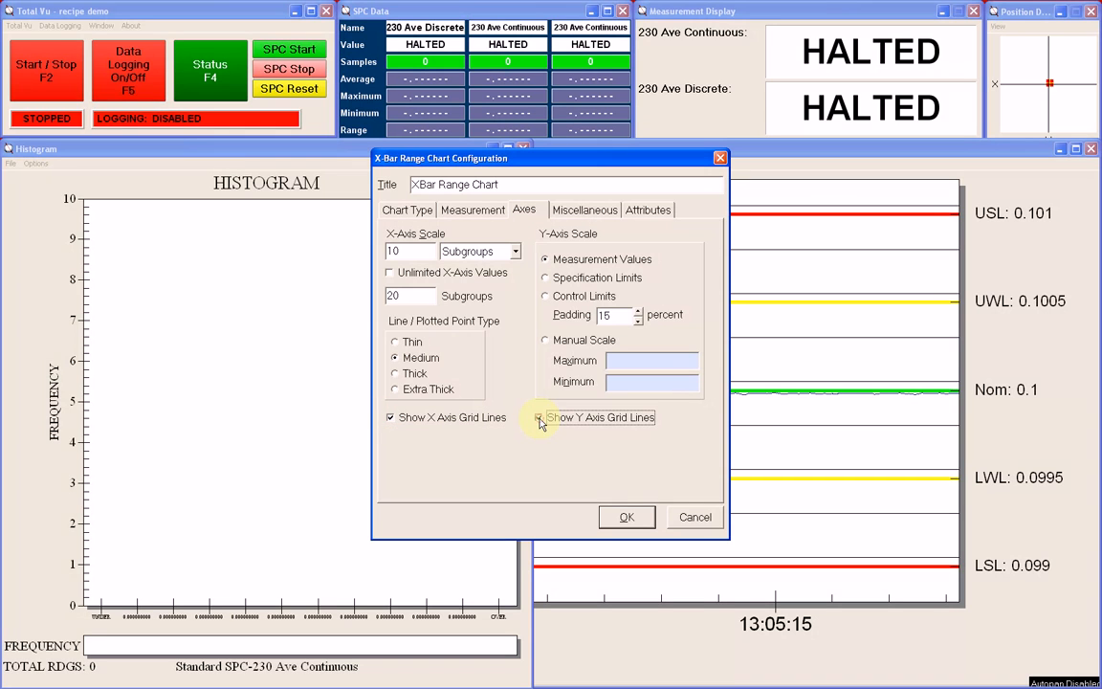
Enable Plot Control Limits, Show Range Control Limits and Show Title for the X-Bar range chart, leaving Print Filled Bars off.
{"action": "left_click", "coordinate": [541, 422]}
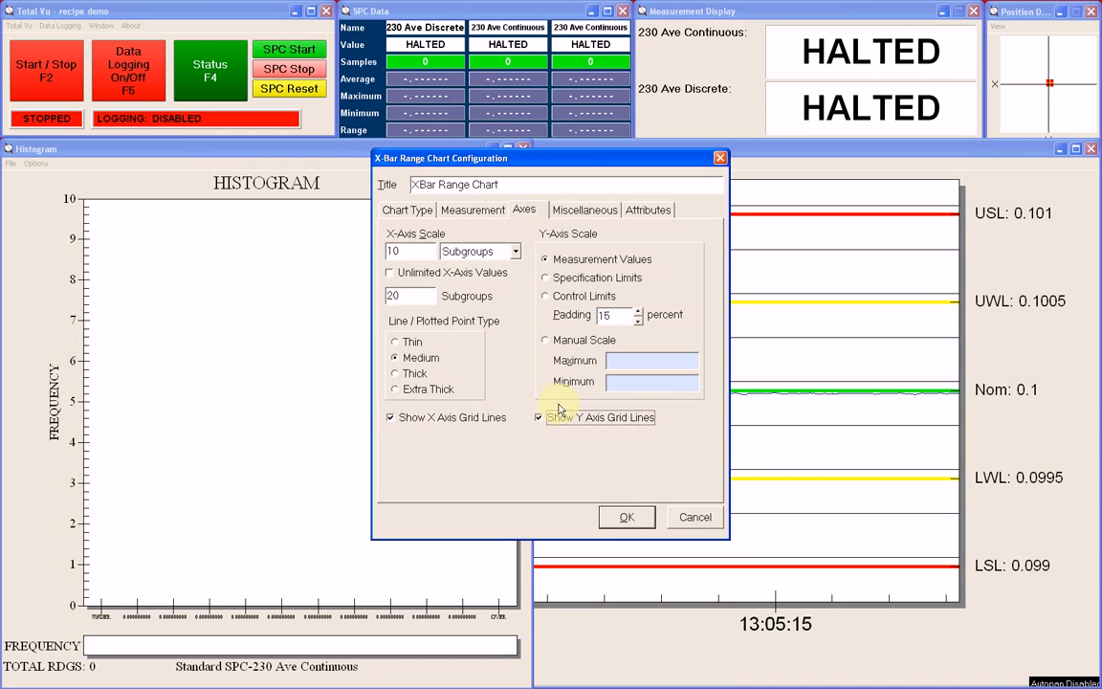
{"action": "left_click", "coordinate": [588, 213]}
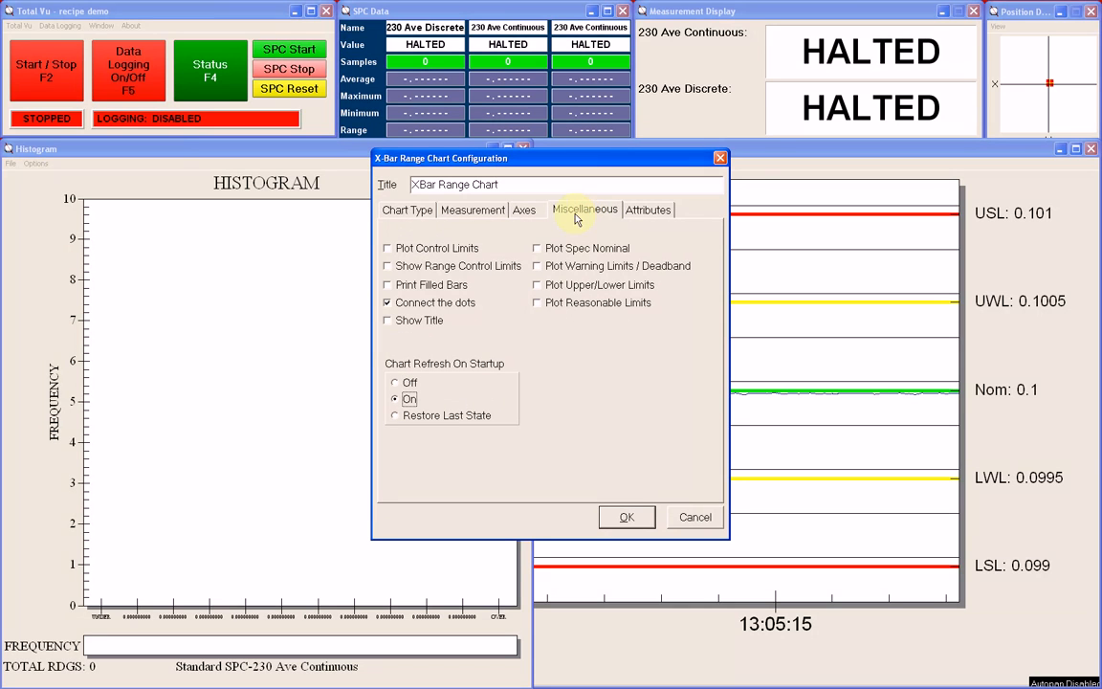
{"action": "left_click", "coordinate": [387, 248]}
{"action": "left_click", "coordinate": [388, 268]}
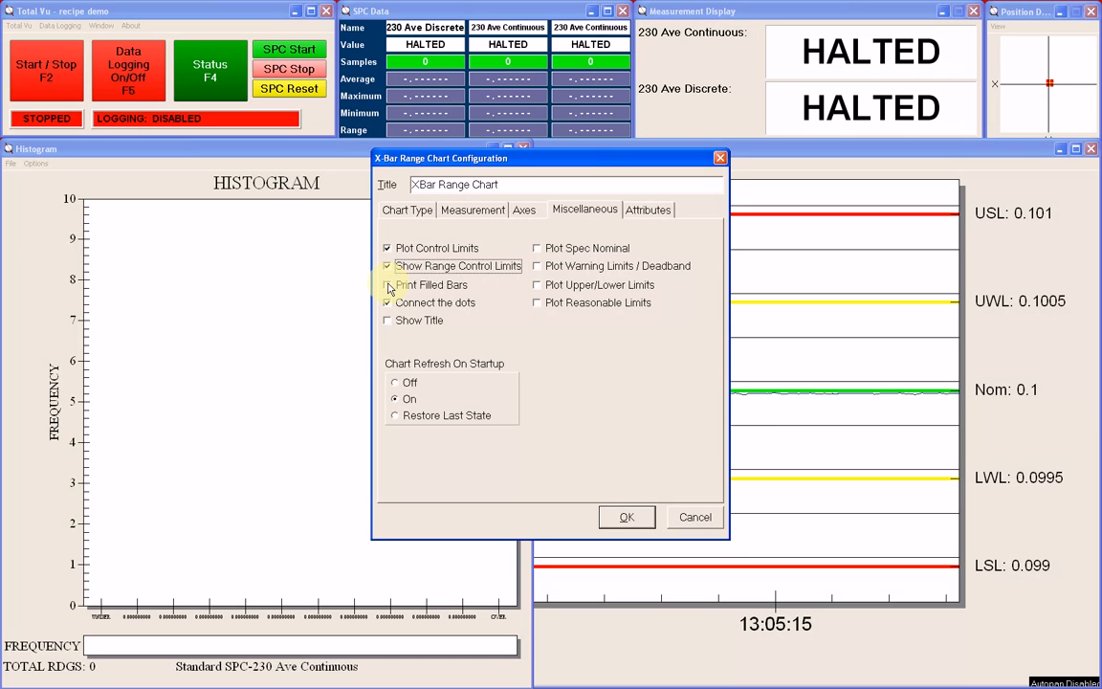
{"action": "left_click", "coordinate": [387, 287]}
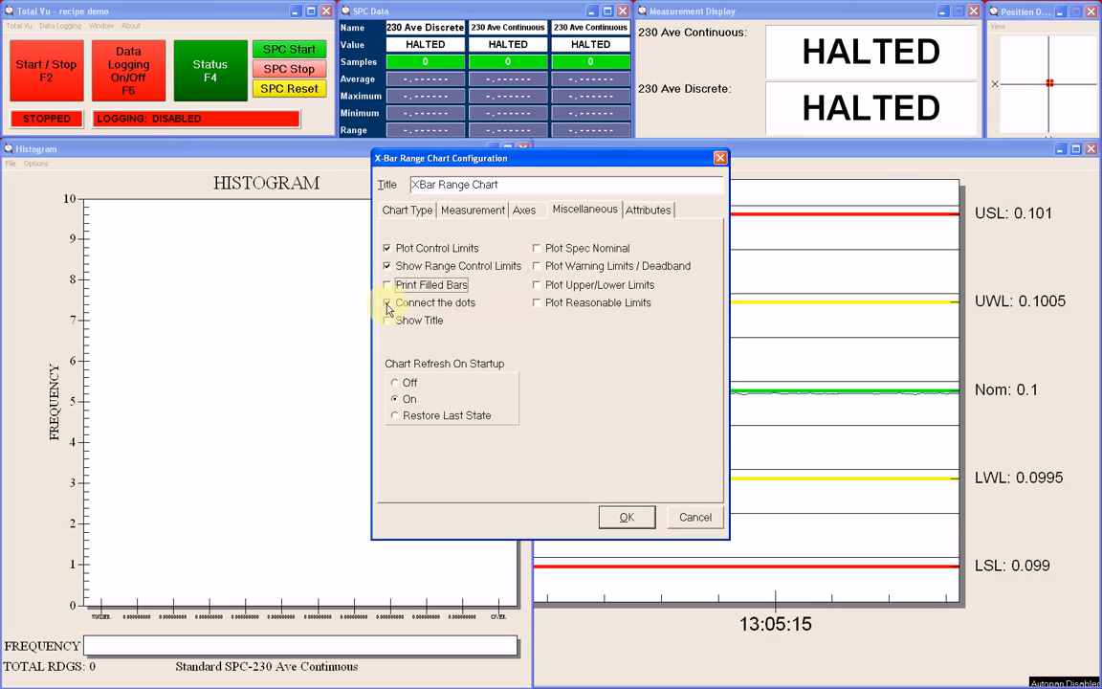
{"action": "left_click", "coordinate": [387, 320]}
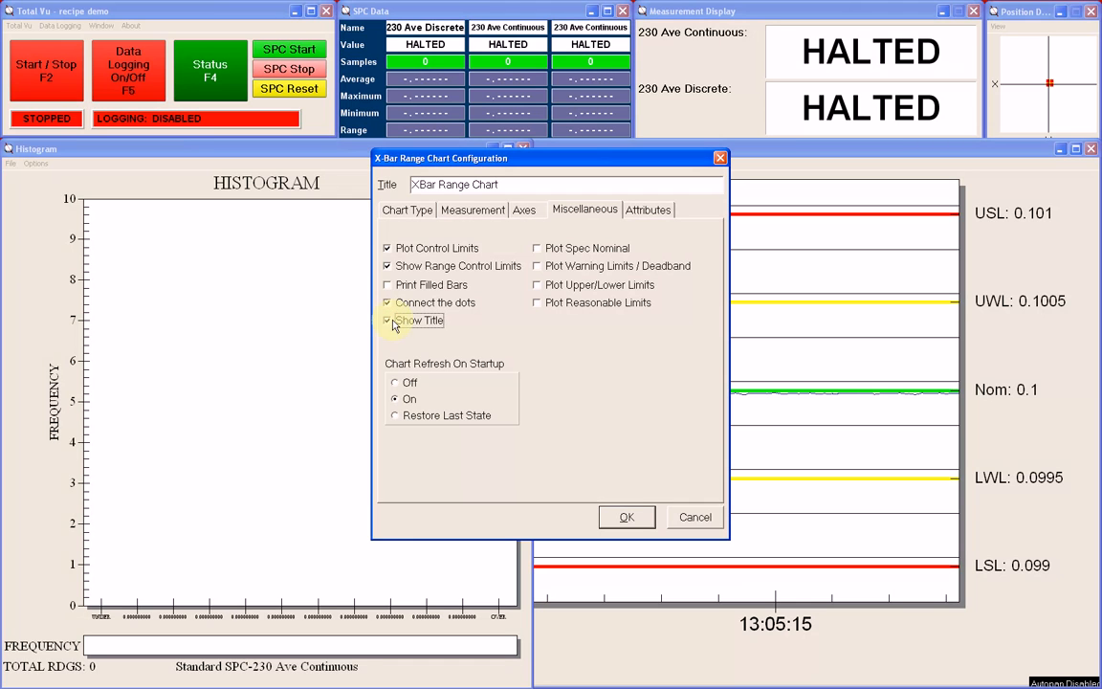
Try the Plot Spec Nominal, Plot Warning Limits / Deadband, Plot Upper/Lower Limits and Plot Reasonable Limits options.
{"action": "left_click", "coordinate": [539, 250]}
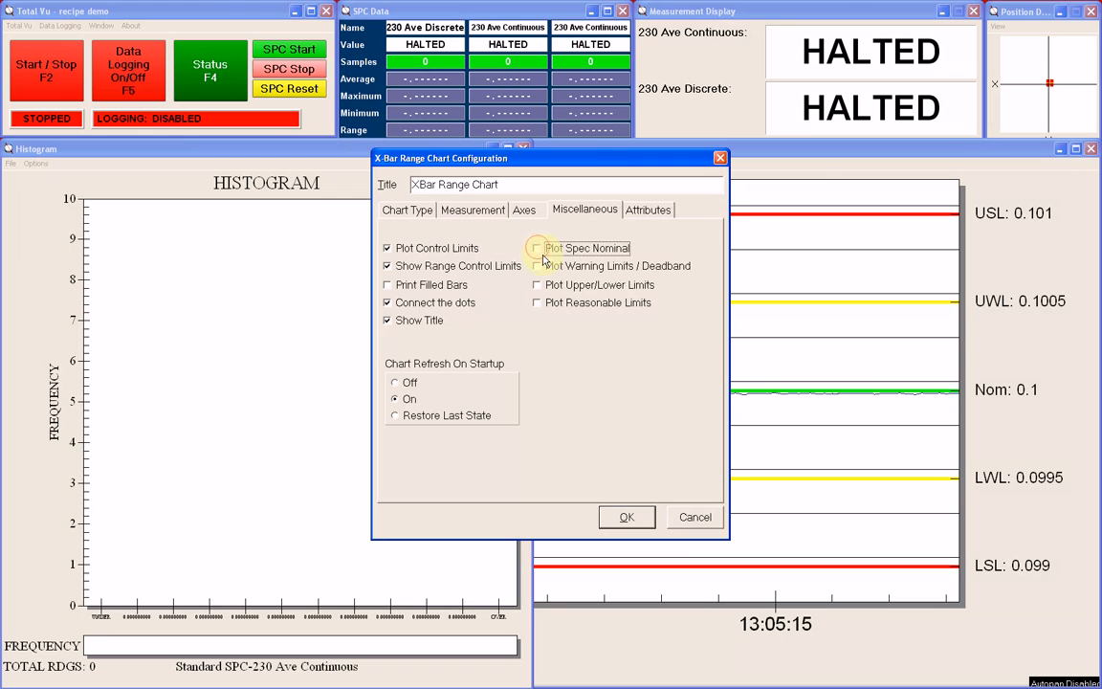
{"action": "left_click", "coordinate": [538, 267]}
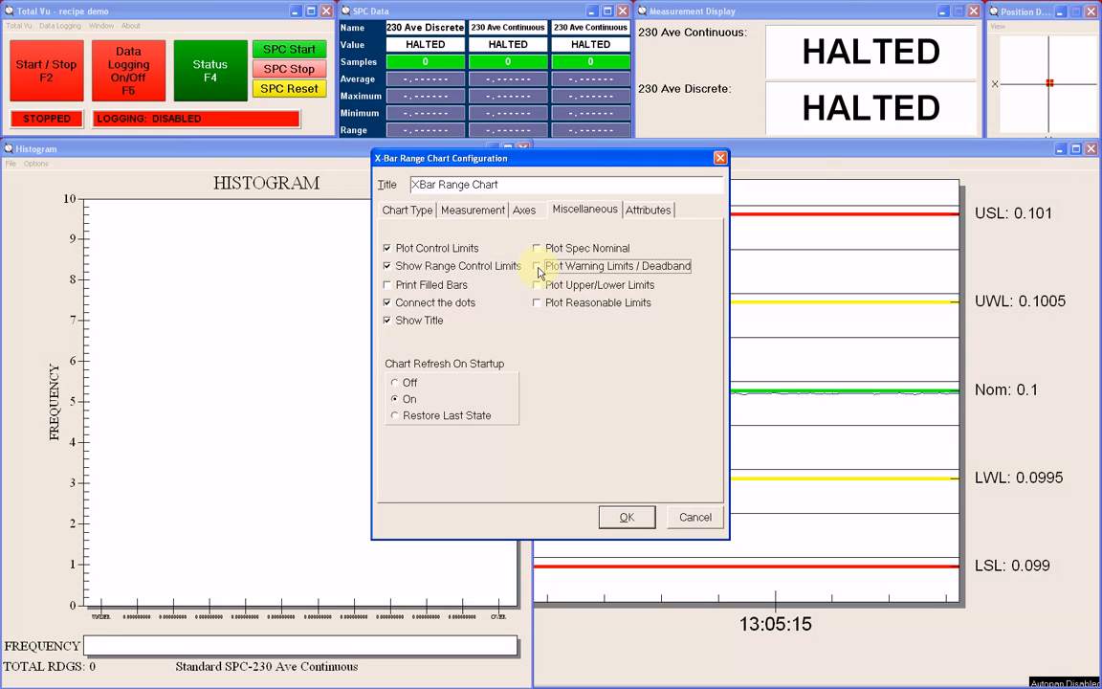
{"action": "left_click", "coordinate": [539, 289]}
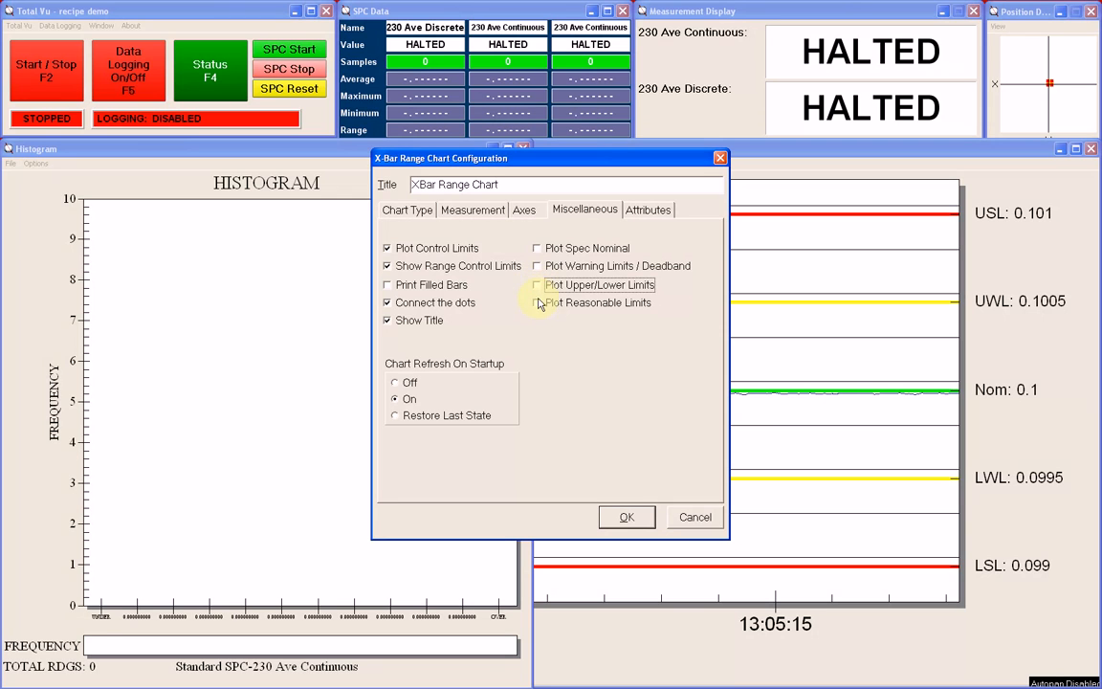
{"action": "left_click", "coordinate": [537, 305]}
{"action": "left_click", "coordinate": [538, 305]}
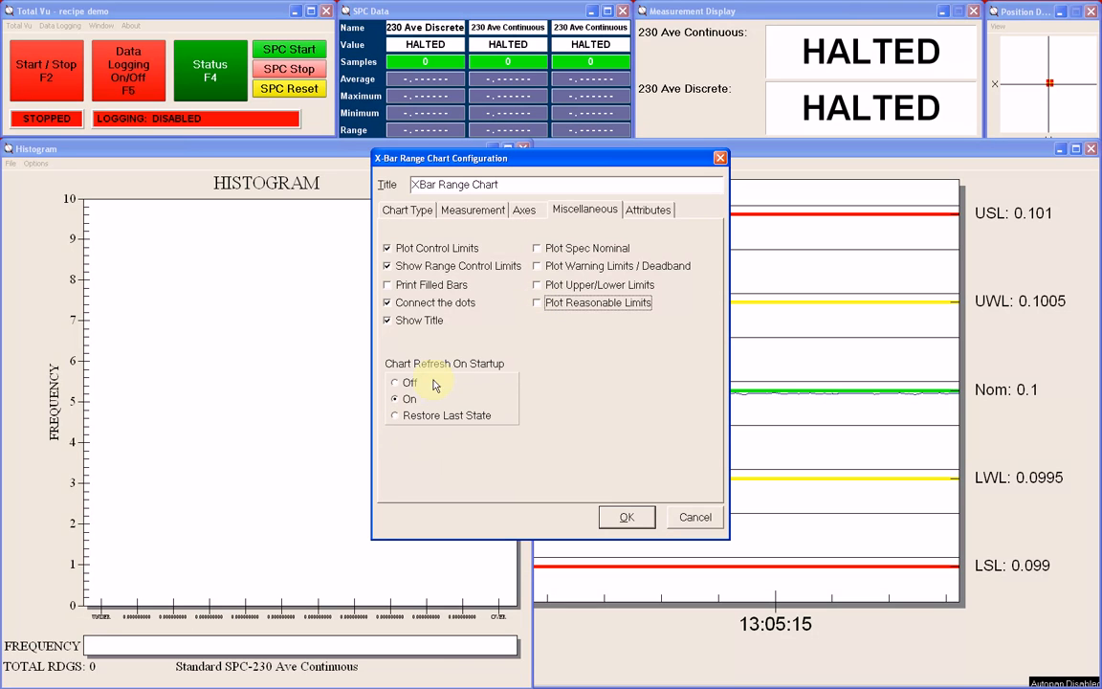
Set Chart Refresh On Startup to On and accept the X-Bar range chart configuration without any heading attributes.
{"action": "left_click", "coordinate": [399, 398]}
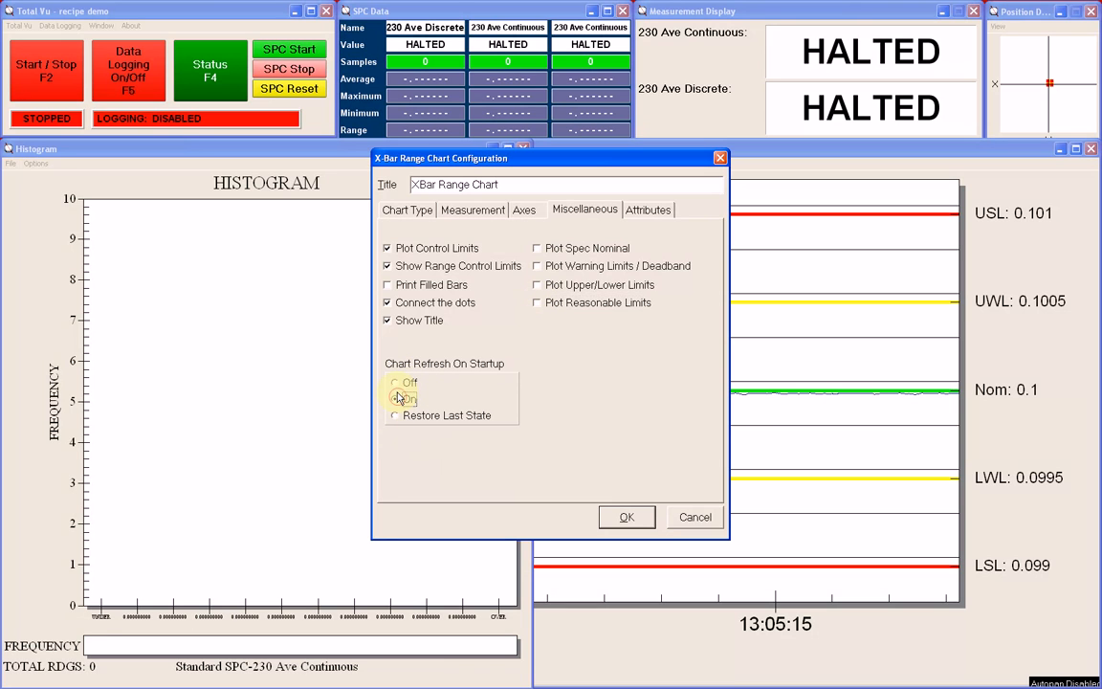
{"action": "left_click", "coordinate": [396, 383]}
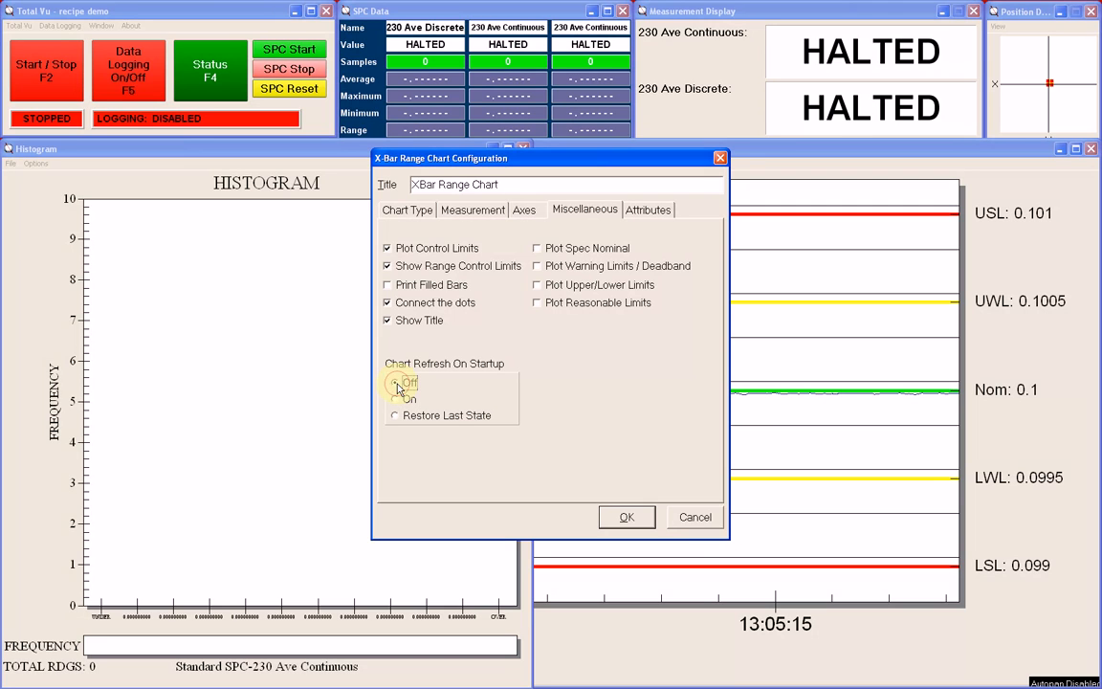
{"action": "left_click", "coordinate": [396, 418]}
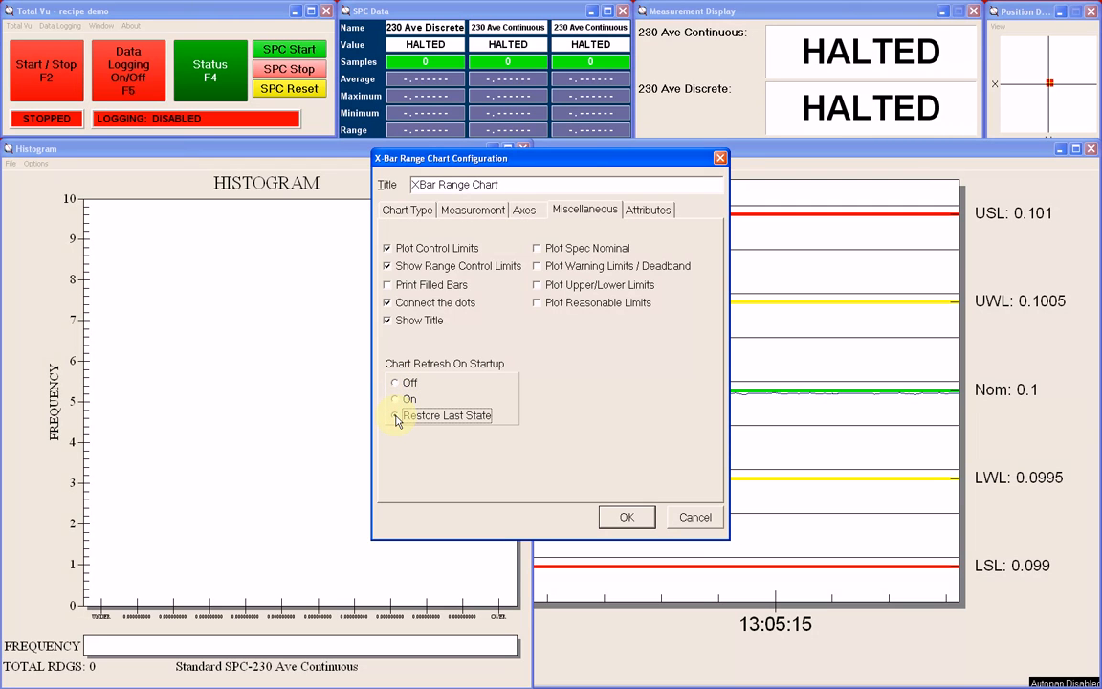
{"action": "left_click", "coordinate": [396, 400]}
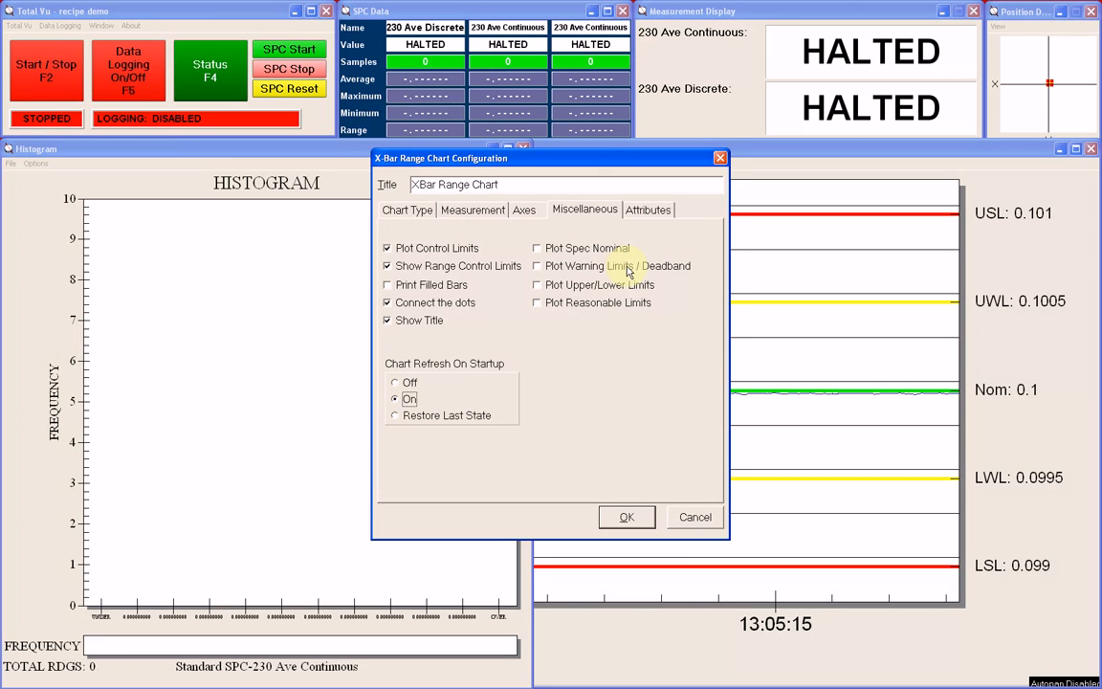
{"action": "left_click", "coordinate": [644, 212]}
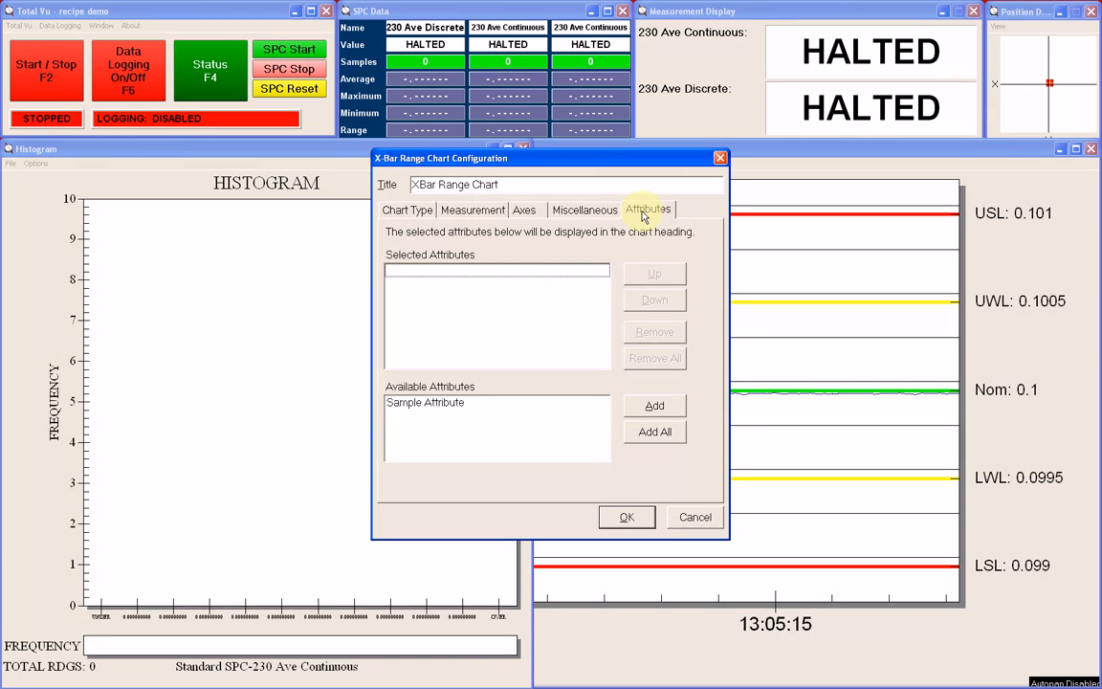
{"action": "left_click", "coordinate": [643, 214]}
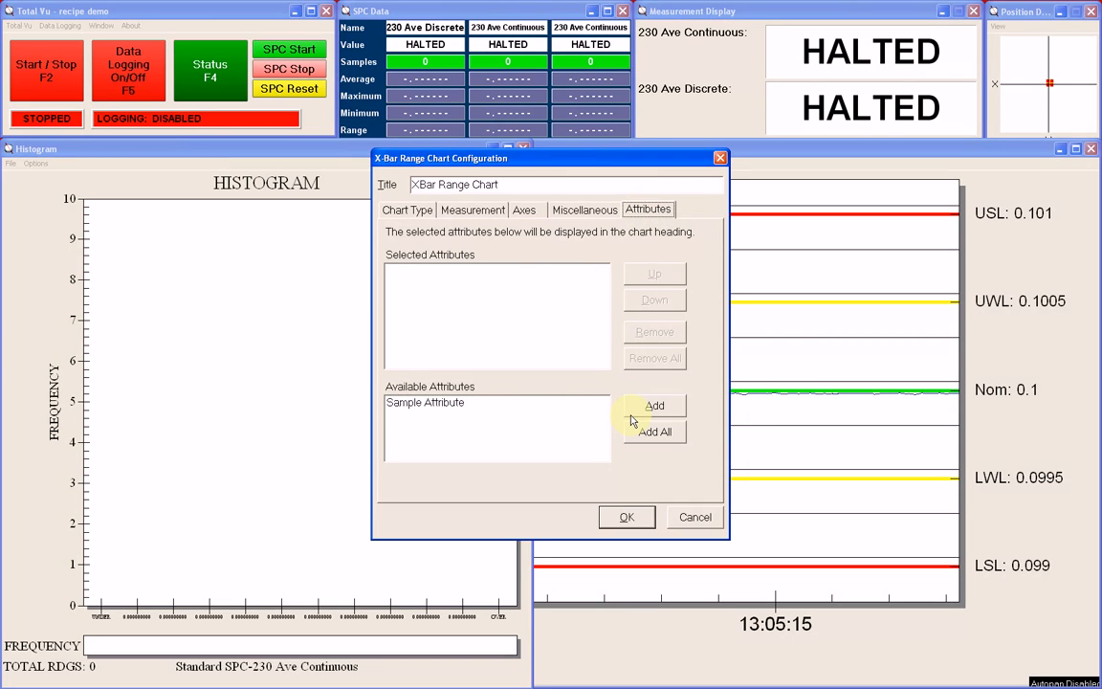
{"action": "left_click", "coordinate": [634, 517]}
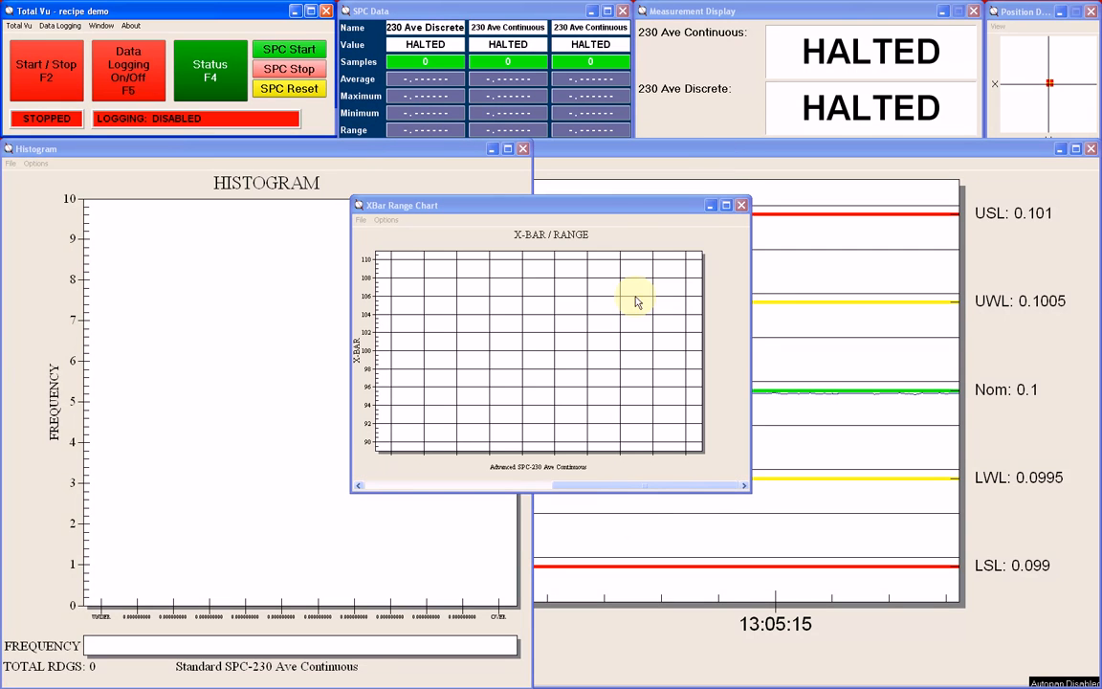
Move the XBar Range Chart window beside the histogram and enlarge it to fill the remaining screen area.
{"action": "left_click_drag", "start_coordinate": [595, 209], "coordinate": [779, 151]}
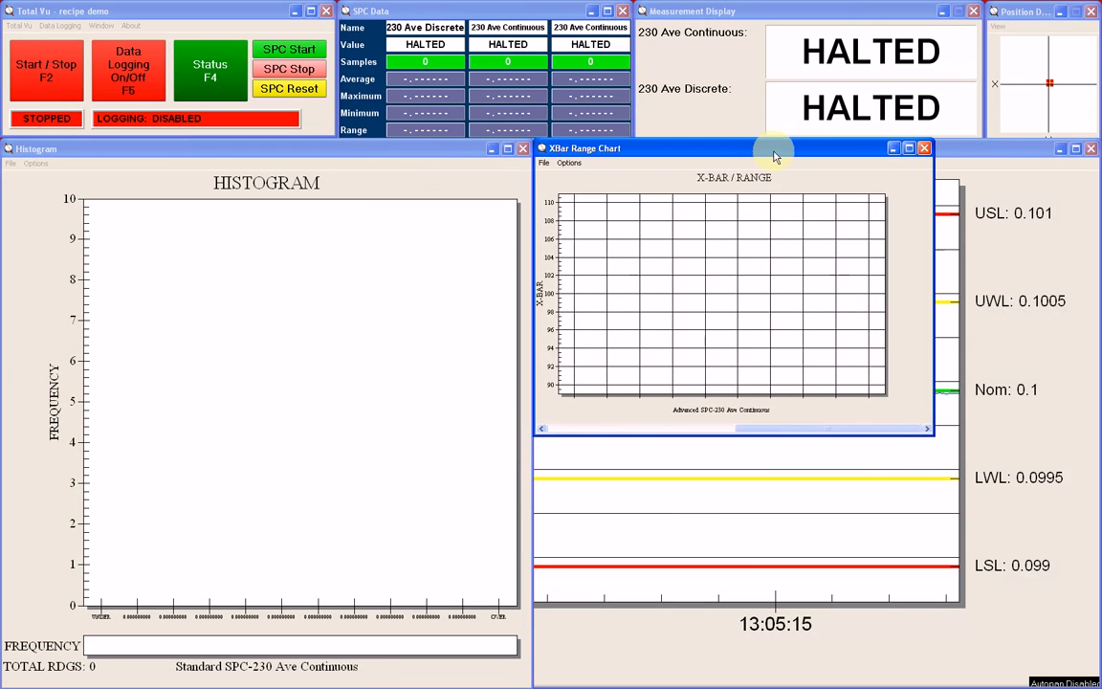
{"action": "left_click_drag", "start_coordinate": [932, 434], "coordinate": [1096, 682]}
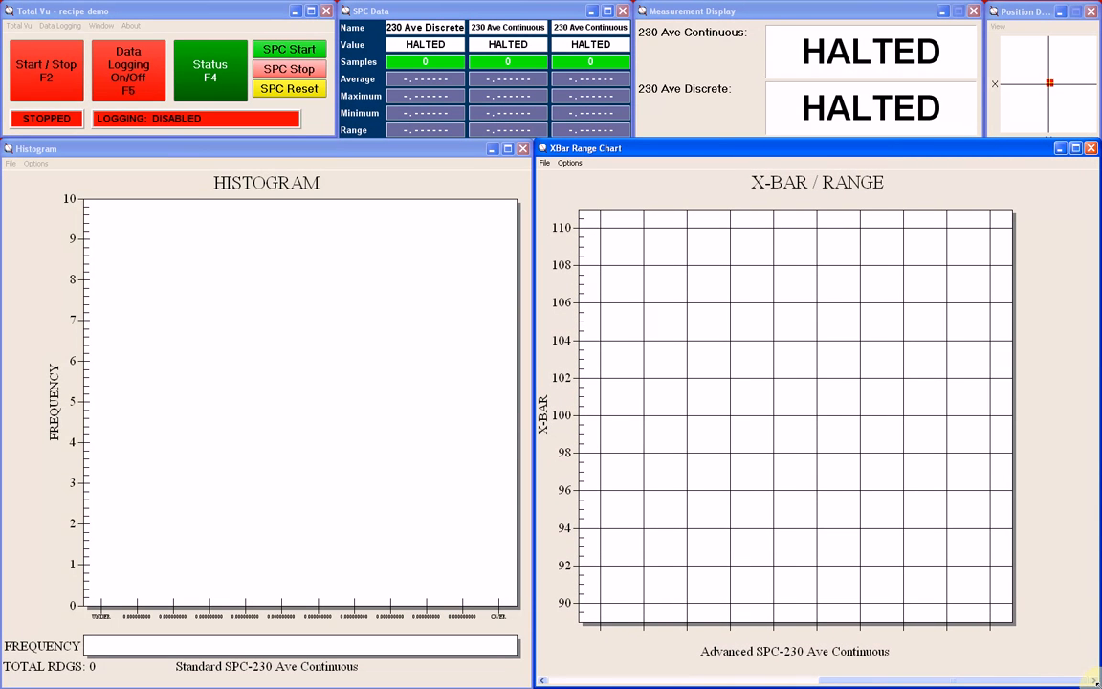
Reopen the X-Bar range chart configuration and review its measurement, axes, miscellaneous and attributes settings.
{"action": "double_click", "coordinate": [844, 400]}
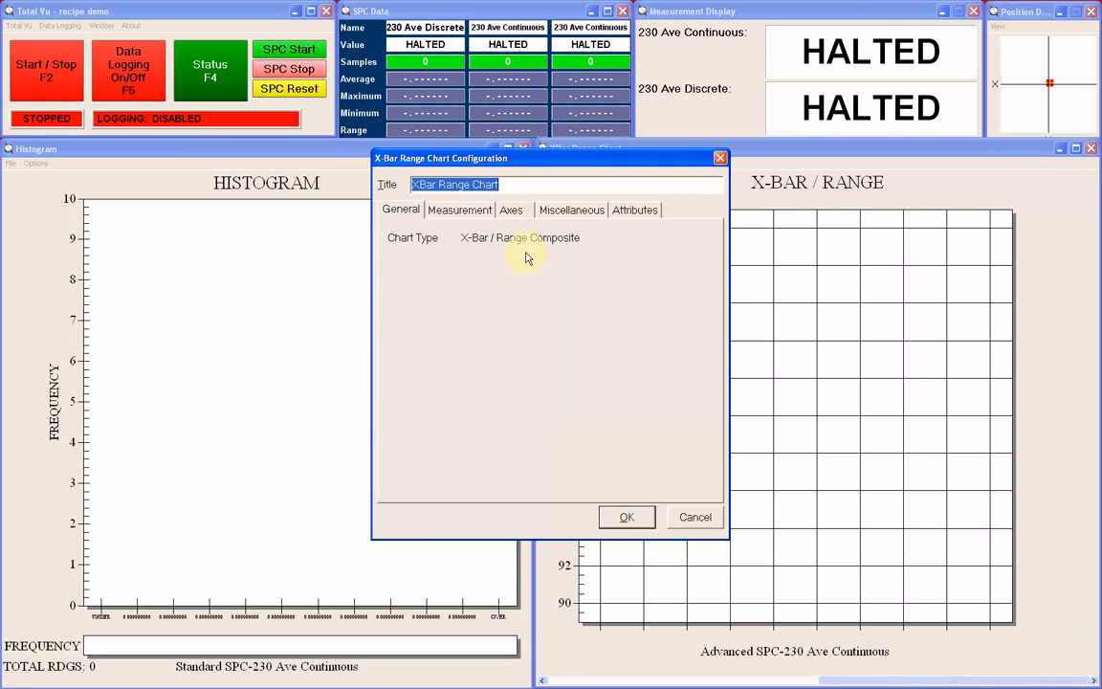
{"action": "left_click", "coordinate": [484, 212]}
{"action": "left_click", "coordinate": [510, 210]}
{"action": "left_click", "coordinate": [571, 210]}
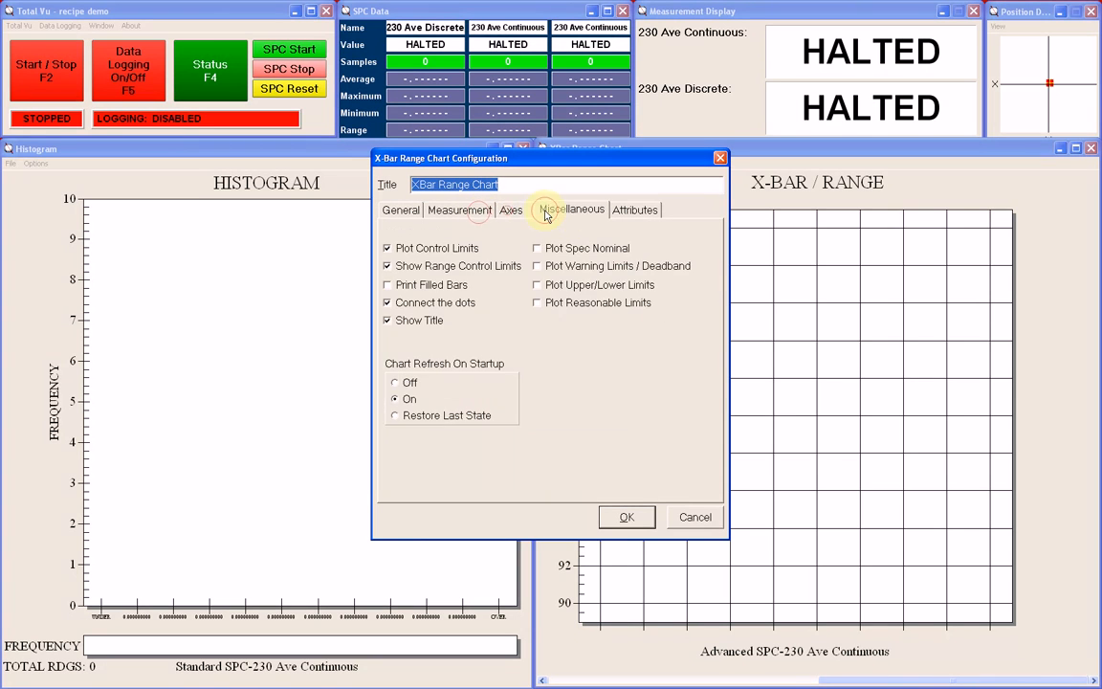
{"action": "left_click", "coordinate": [634, 209]}
{"action": "left_click", "coordinate": [627, 516]}
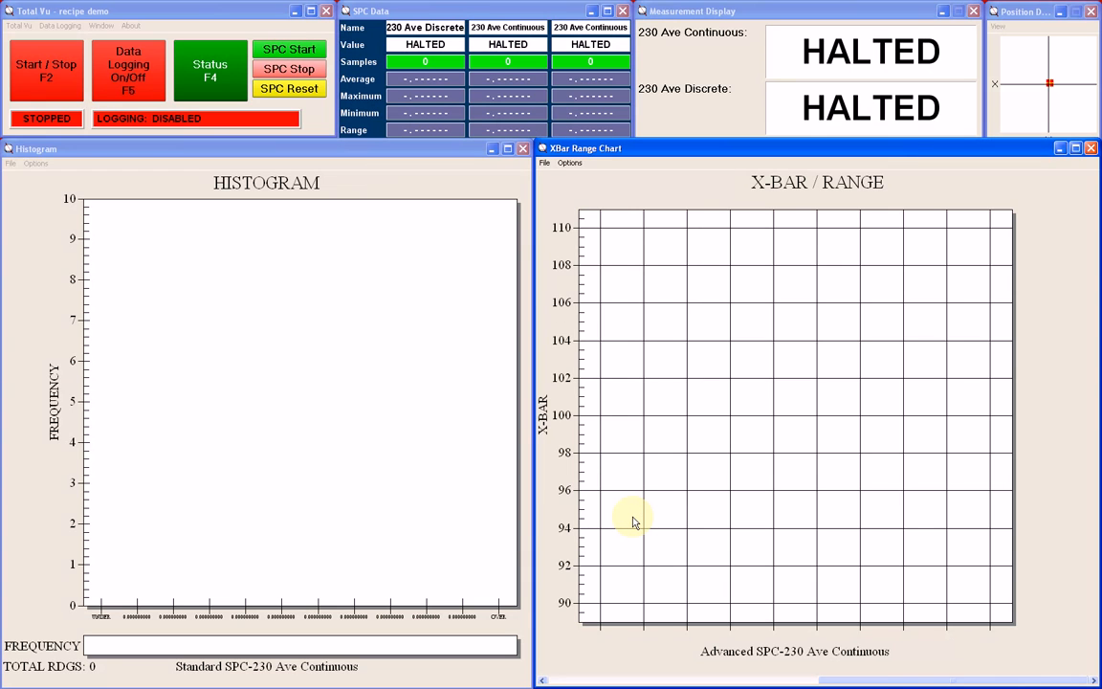
Start the measurement run so the histogram and X-Bar range chart collect data.
{"action": "left_click", "coordinate": [38, 69]}
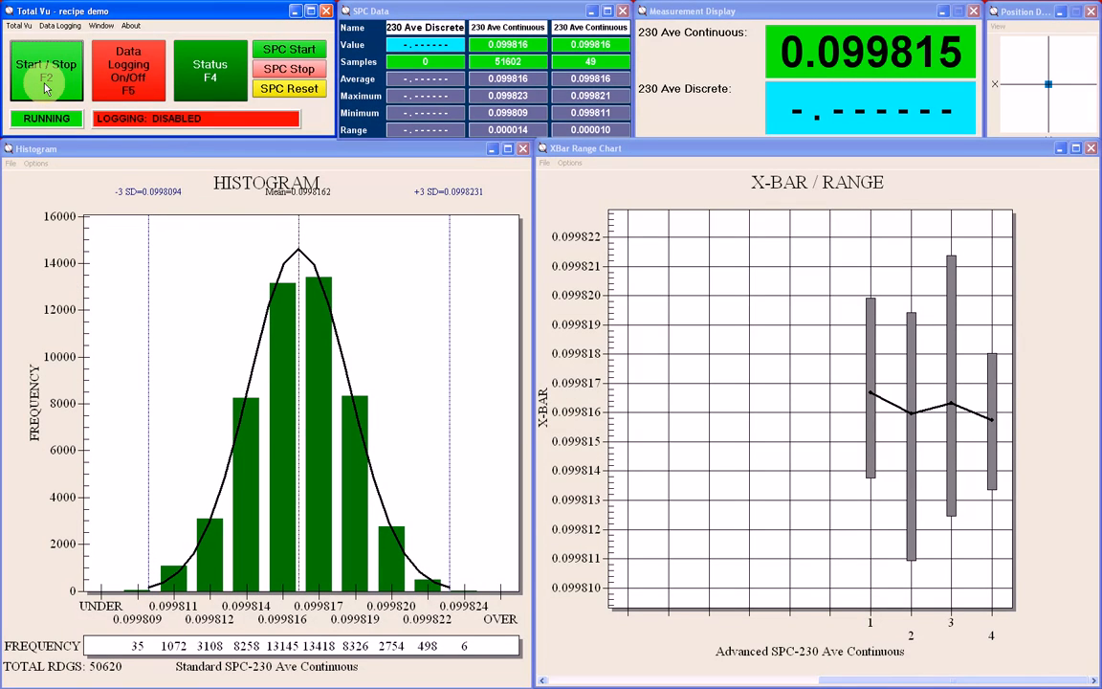
Begin a new statistics measurement in the full configuration, based on the Standard SPC 230 Ave Continuous measurement.
{"action": "left_click", "coordinate": [20, 26]}
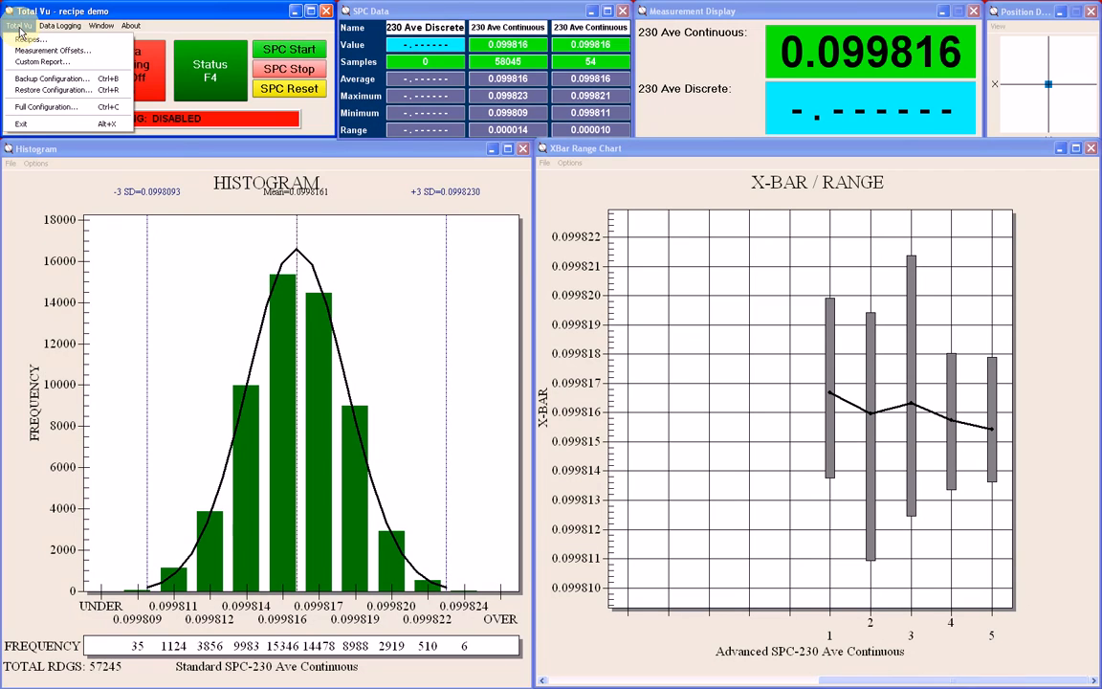
{"action": "left_click", "coordinate": [48, 108]}
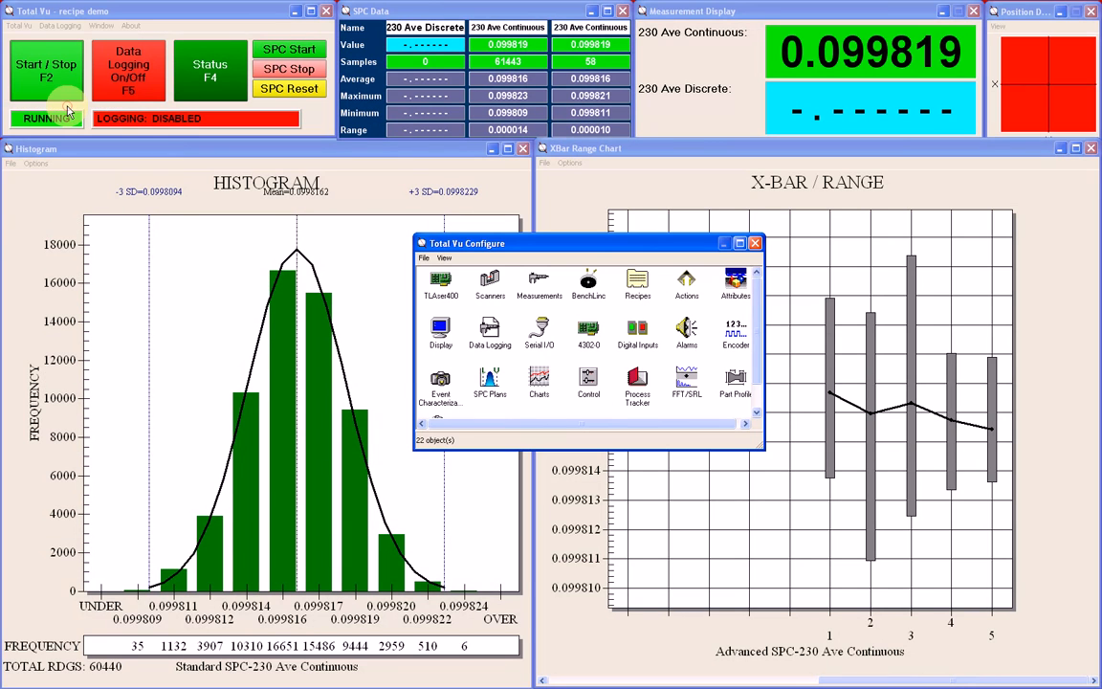
{"action": "double_click", "coordinate": [533, 284]}
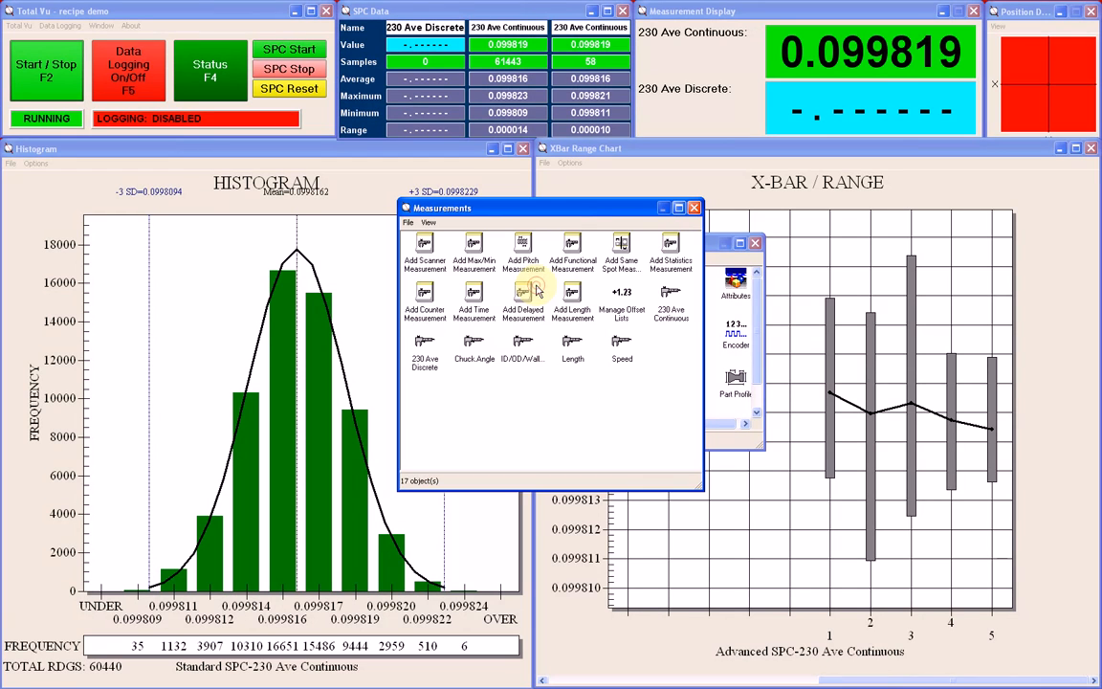
{"action": "double_click", "coordinate": [671, 250]}
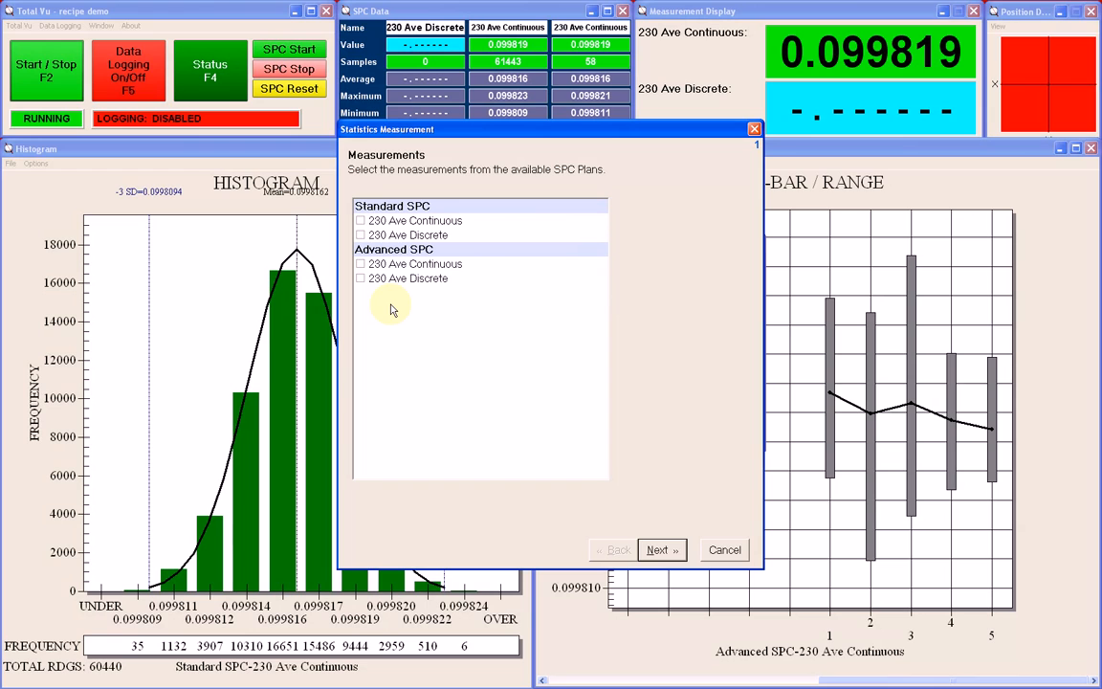
{"action": "left_click", "coordinate": [361, 222]}
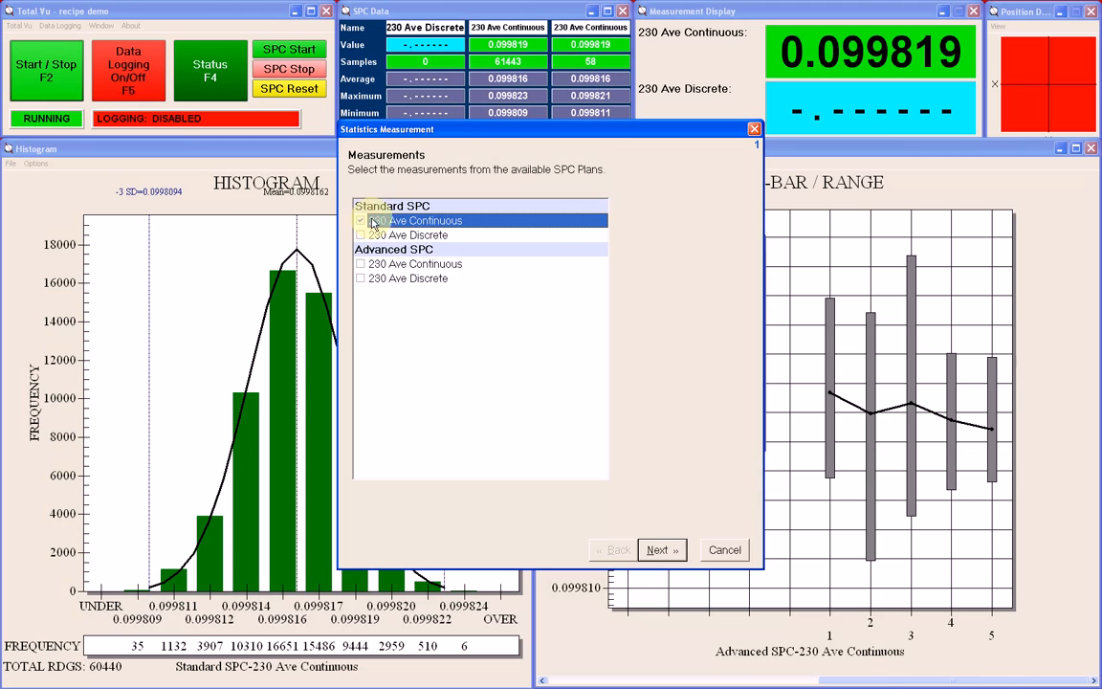
{"action": "left_click", "coordinate": [657, 551]}
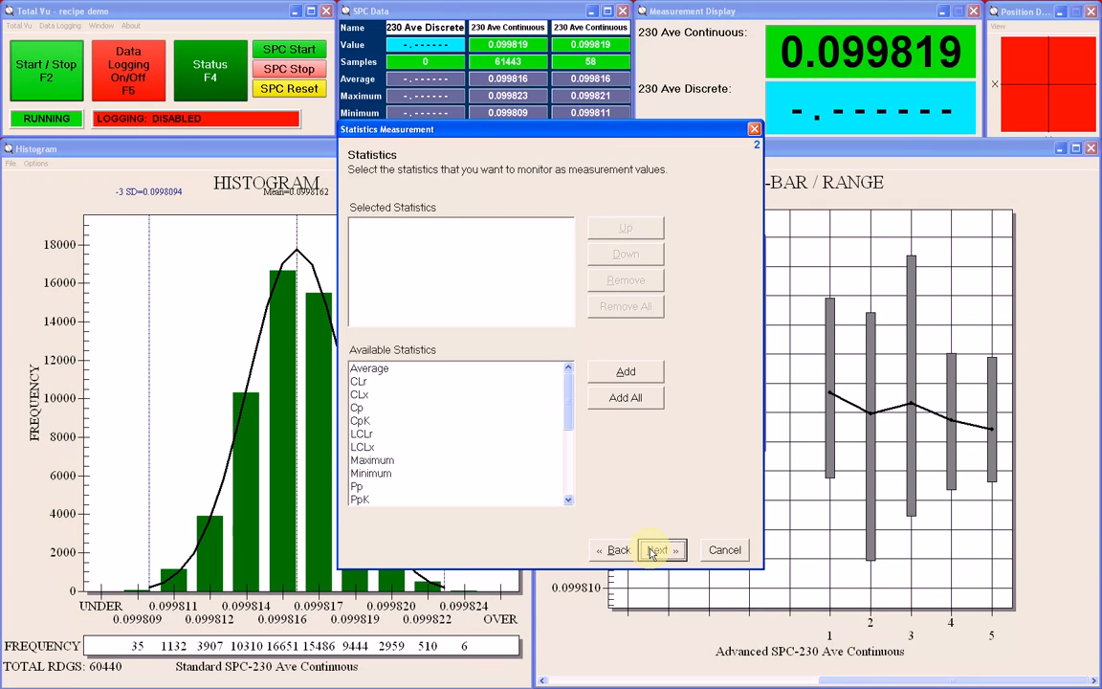
Add Maximum, Minimum and Average as the statistics to monitor as measurement values.
{"action": "left_click_drag", "start_coordinate": [565, 401], "coordinate": [568, 375]}
{"action": "left_click", "coordinate": [452, 460]}
{"action": "left_click", "coordinate": [605, 373]}
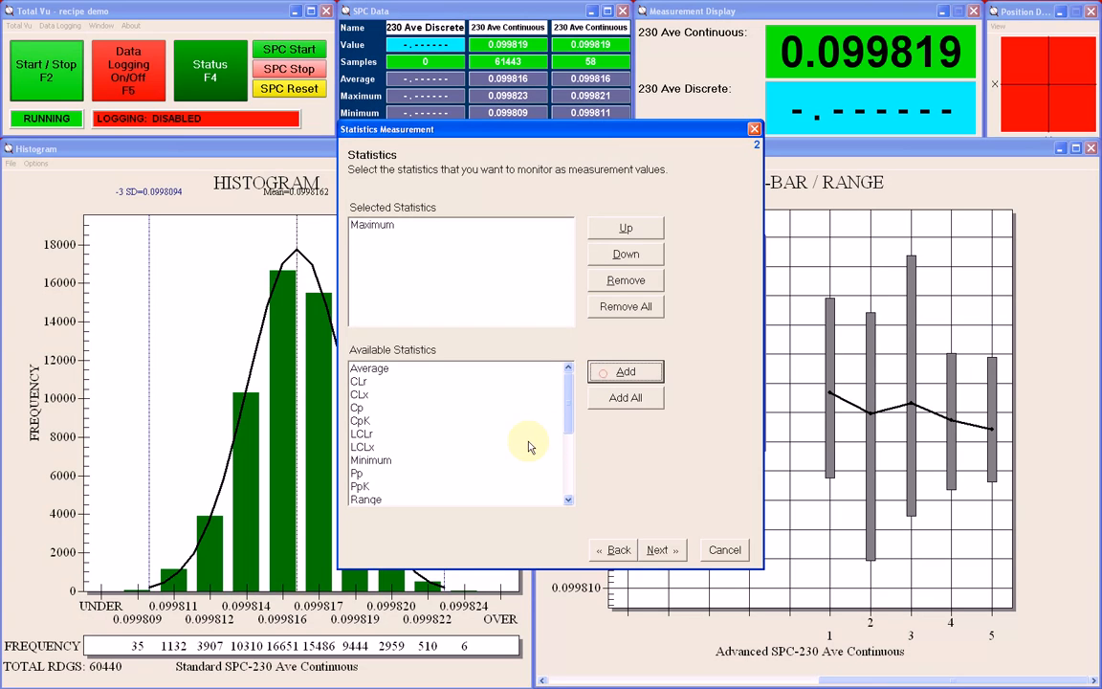
{"action": "left_click", "coordinate": [457, 460]}
{"action": "left_click", "coordinate": [600, 375]}
{"action": "left_click", "coordinate": [535, 369]}
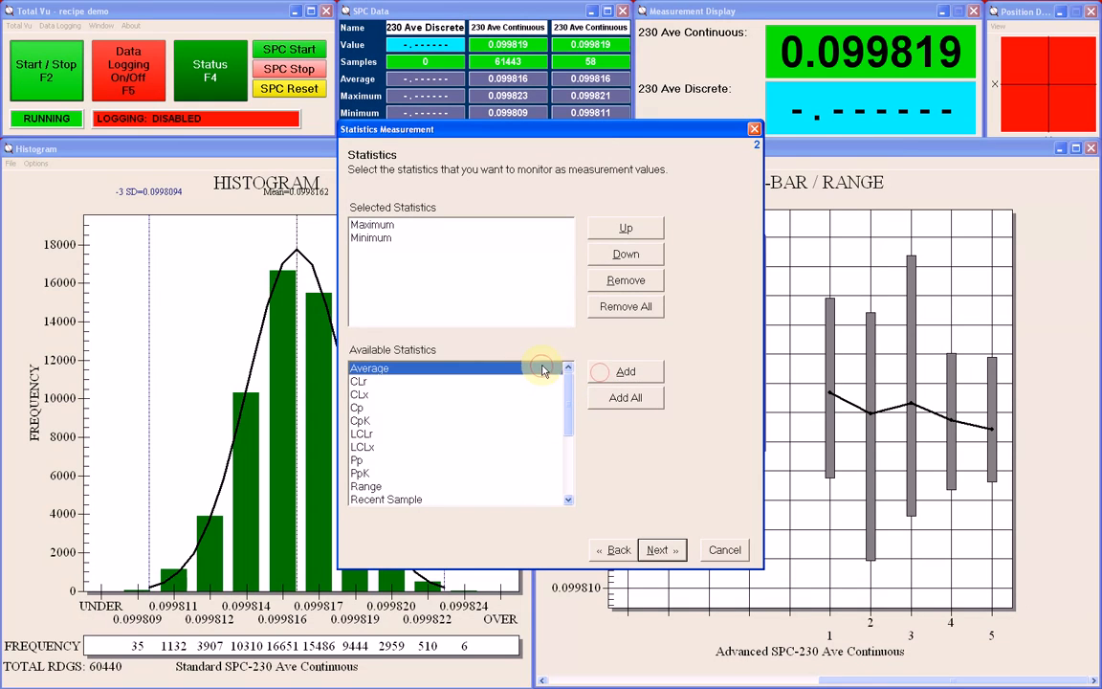
{"action": "left_click", "coordinate": [608, 371]}
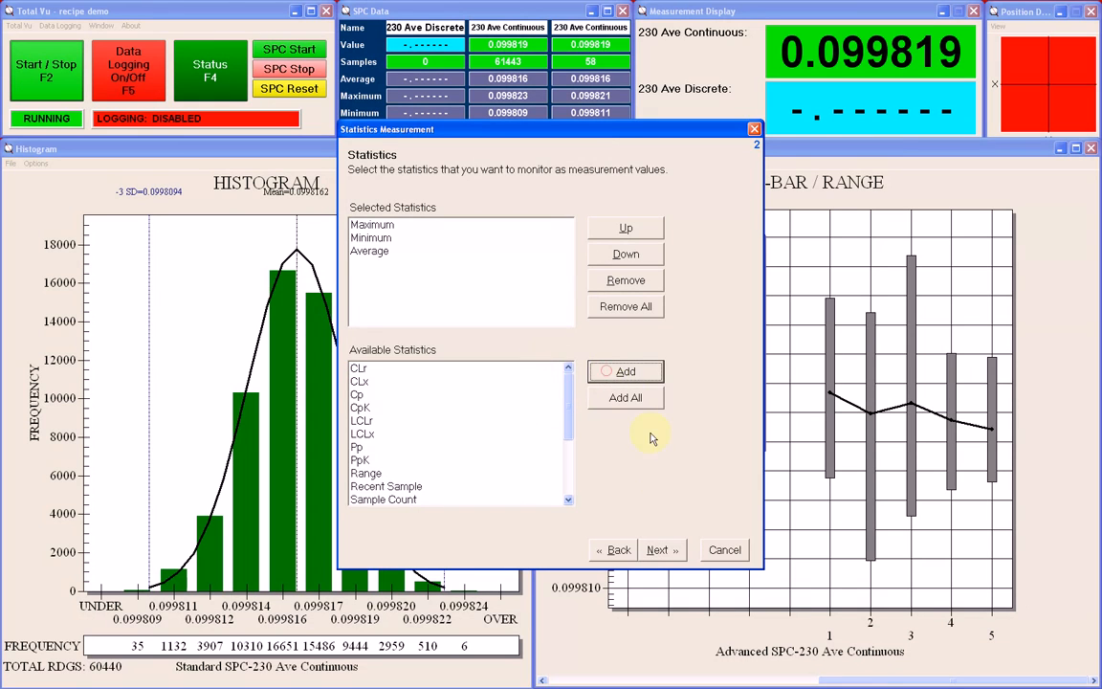
{"action": "left_click", "coordinate": [660, 551]}
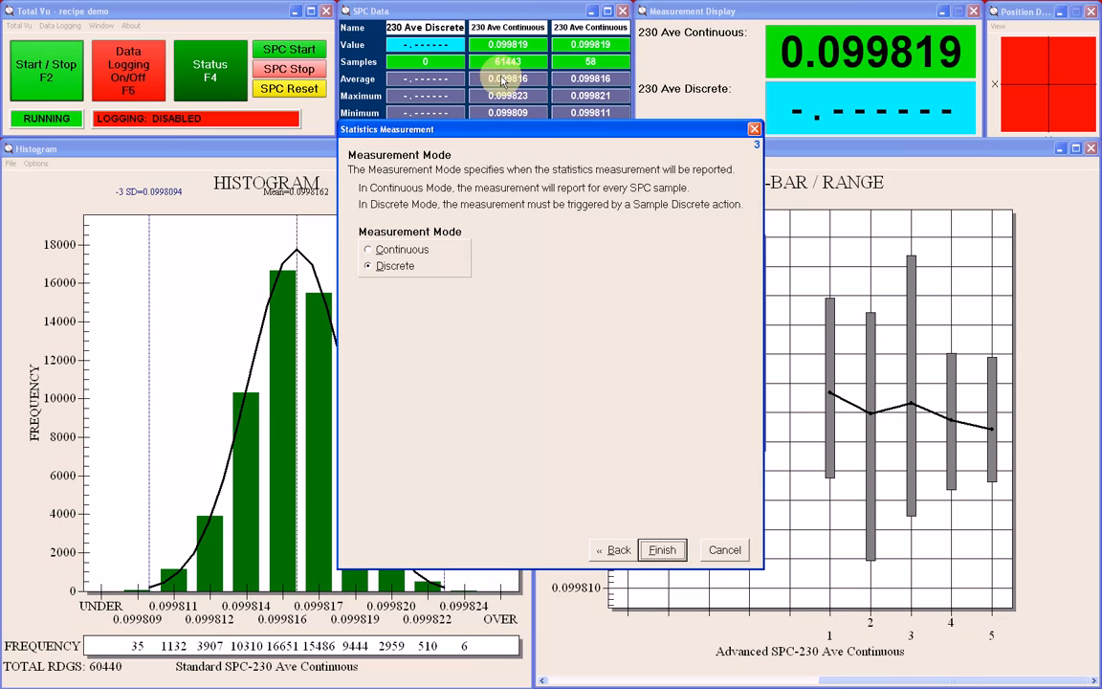
Try the Continuous measurement mode for the statistics measurement, and set the mode to Discrete.
{"action": "left_click", "coordinate": [369, 251]}
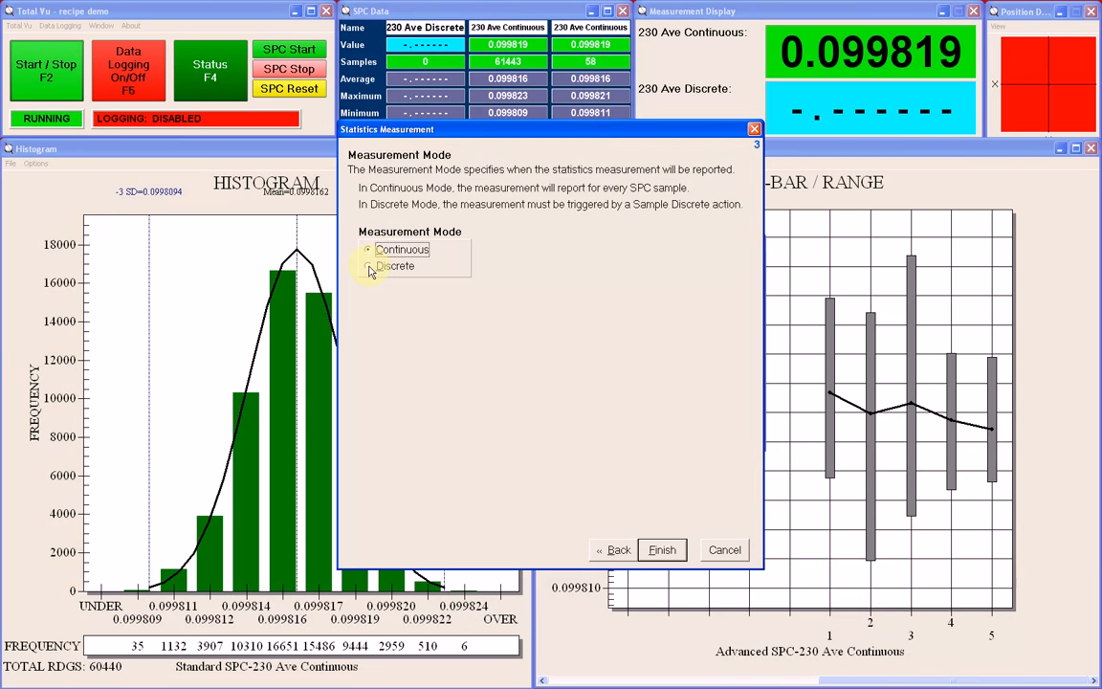
{"action": "left_click", "coordinate": [371, 268]}
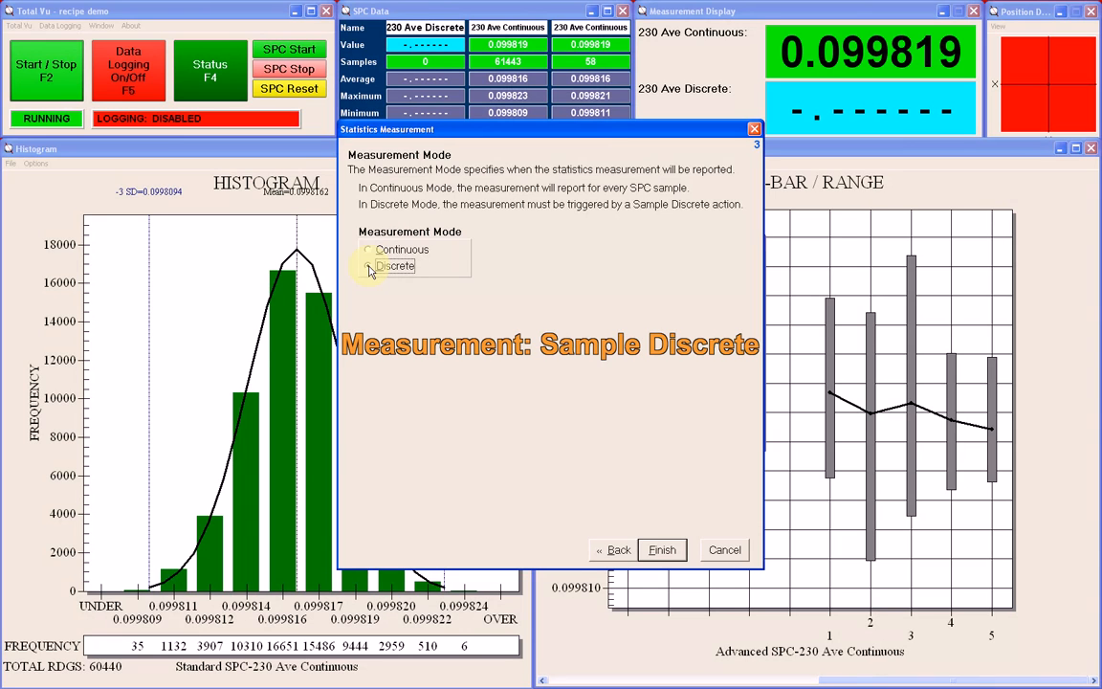
{"action": "left_click", "coordinate": [371, 267]}
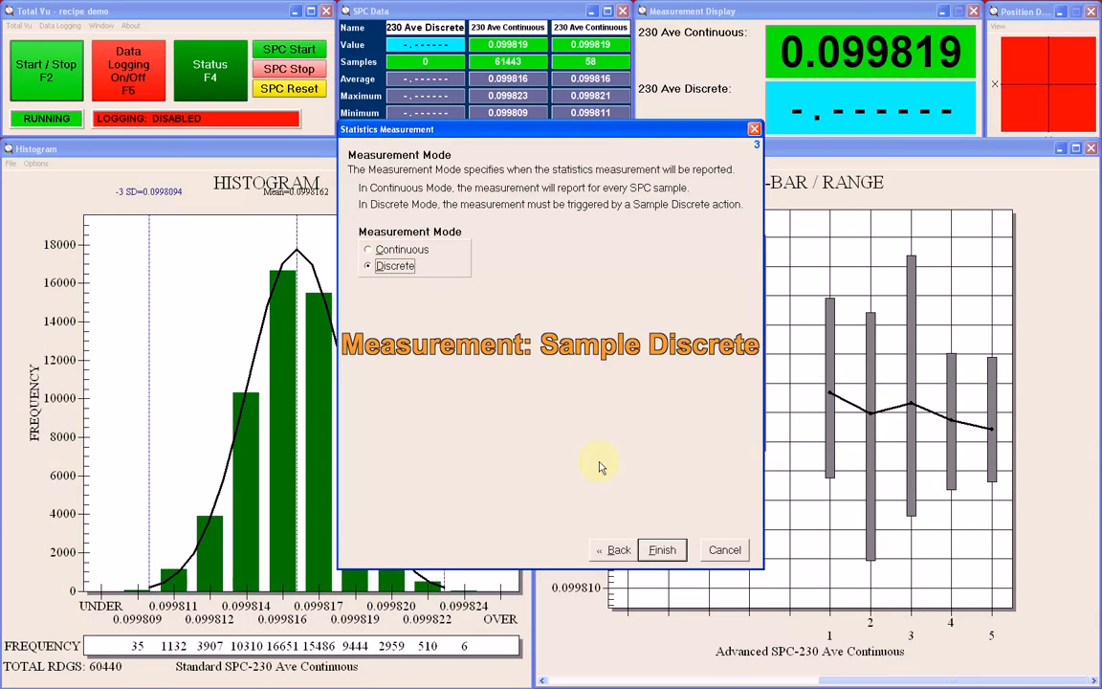
Finish the statistics measurement and select its new minimum, maximum and average measurements together in the measurement list.
{"action": "left_click", "coordinate": [660, 550]}
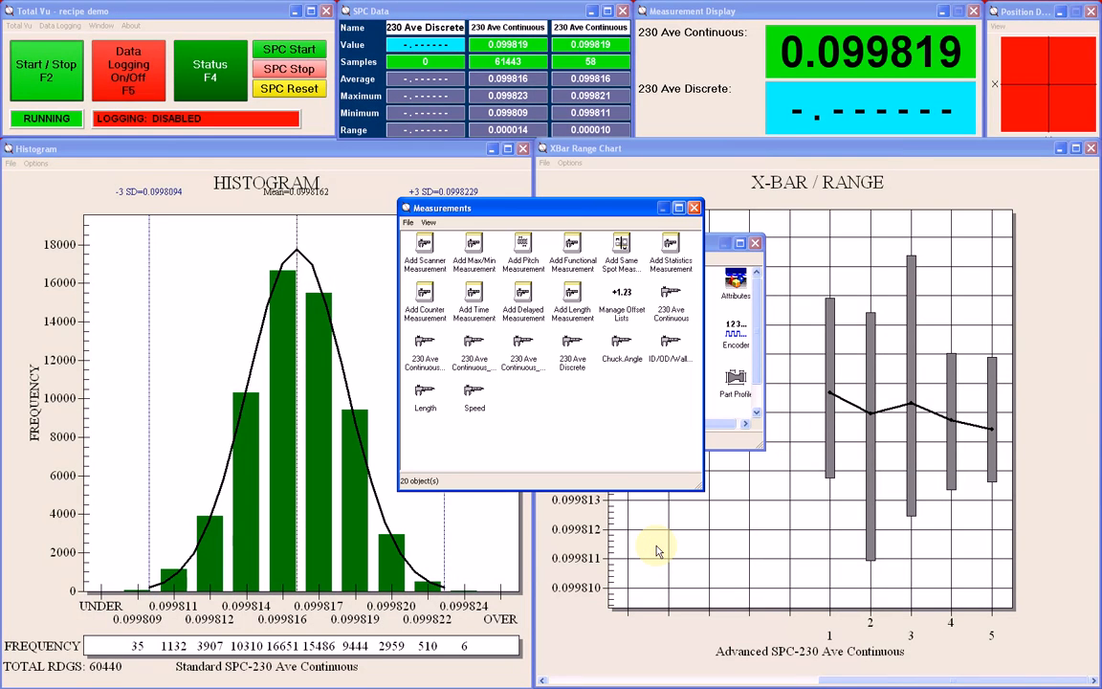
{"action": "left_click", "coordinate": [523, 346]}
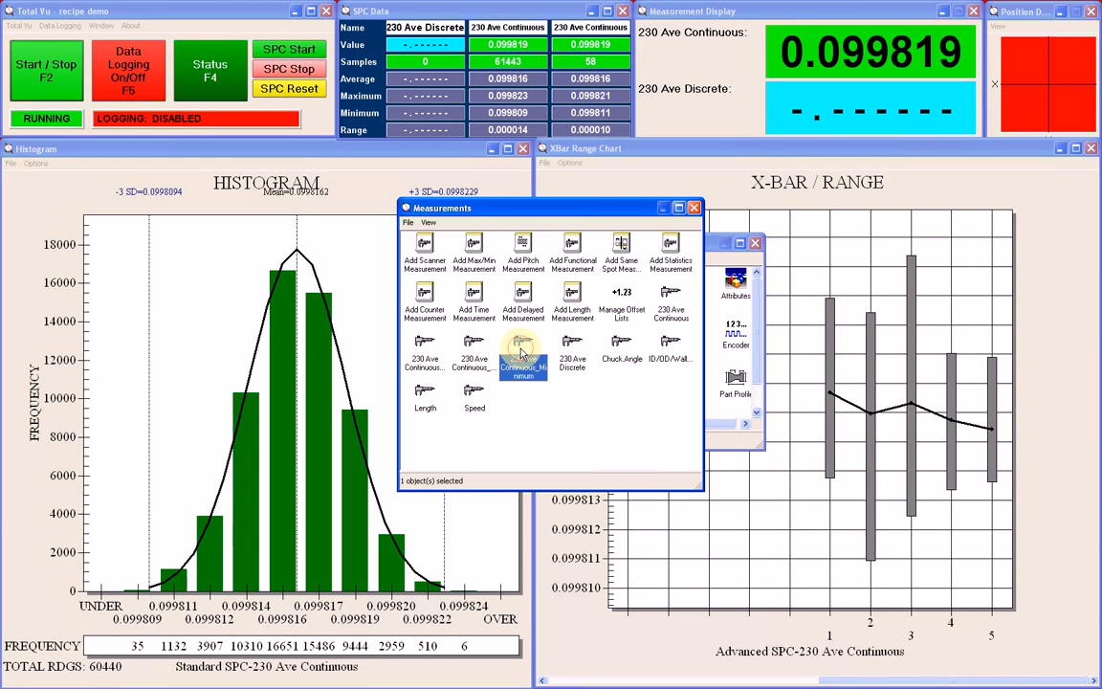
{"action": "left_click", "coordinate": [459, 352], "text": "ctrl"}
{"action": "left_click", "coordinate": [424, 346], "text": "ctrl"}
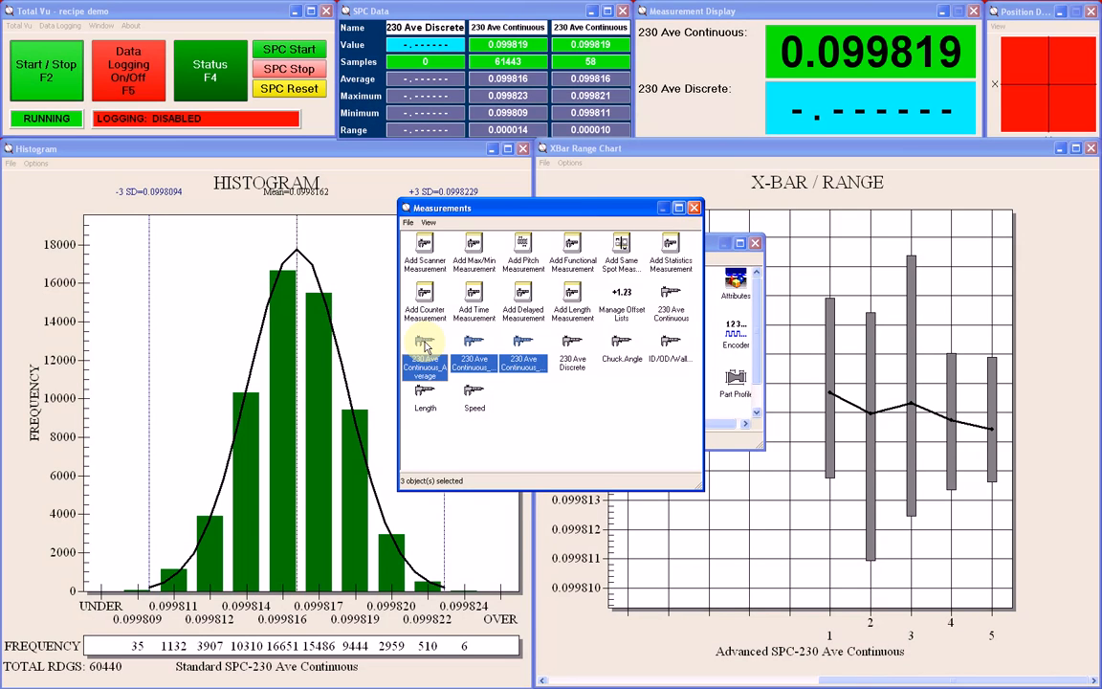
Check the rename option of the 230 Ave Continuous_Average measurement, and close the measurement list and configuration.
{"action": "left_click", "coordinate": [425, 347]}
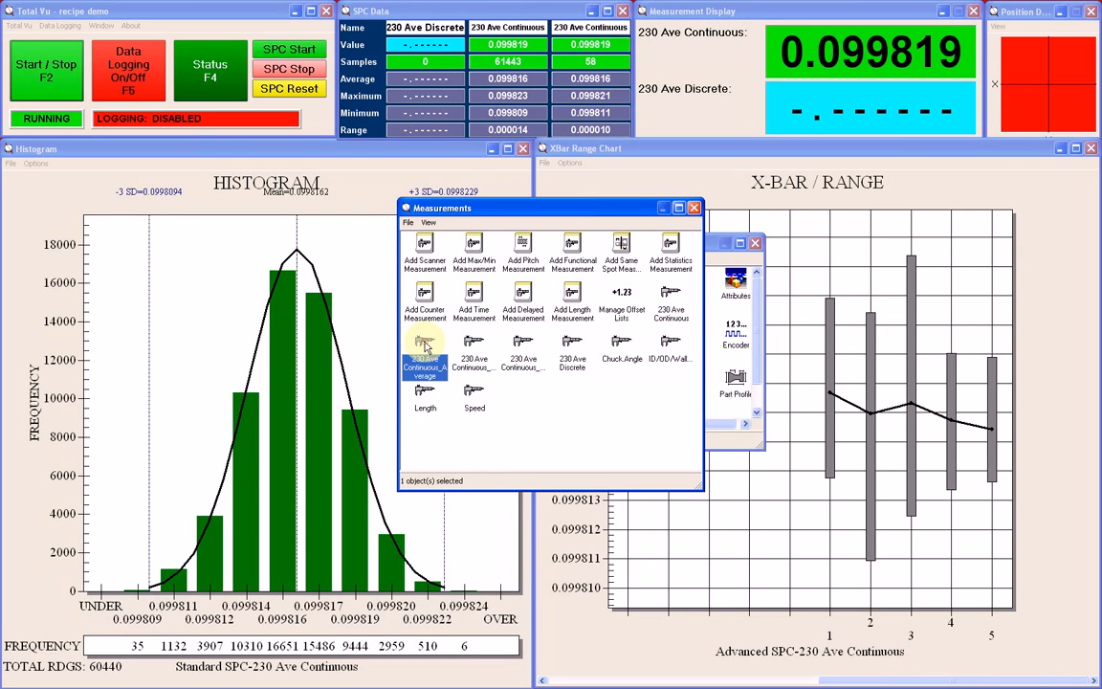
{"action": "right_click", "coordinate": [424, 349]}
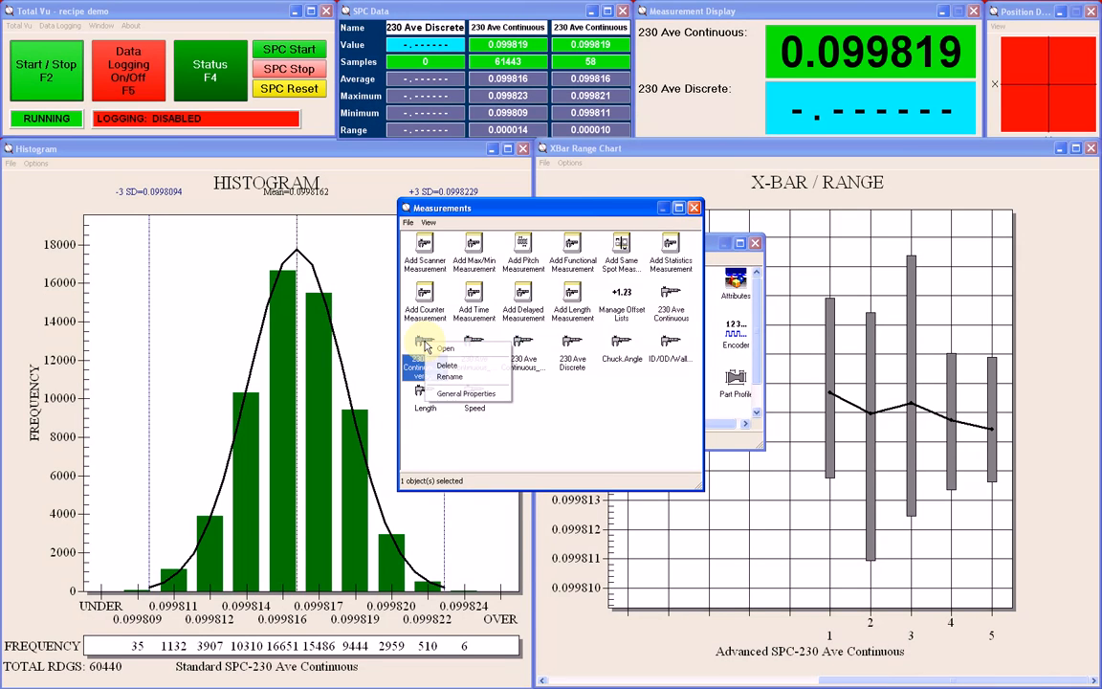
{"action": "left_click", "coordinate": [450, 379]}
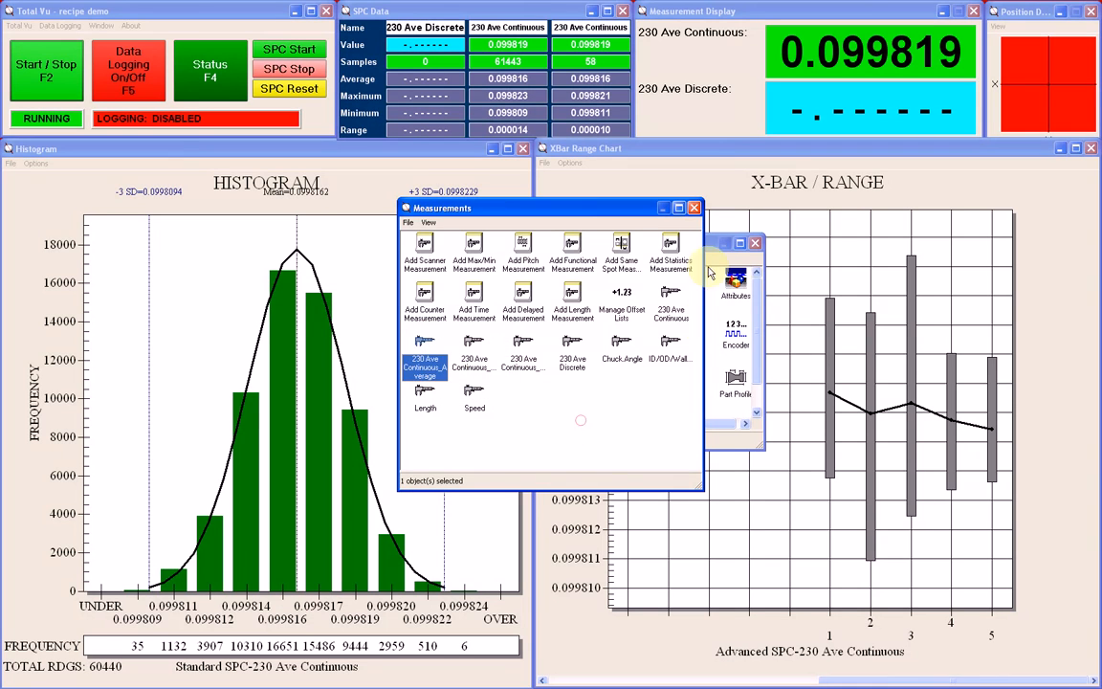
{"action": "left_click", "coordinate": [694, 207]}
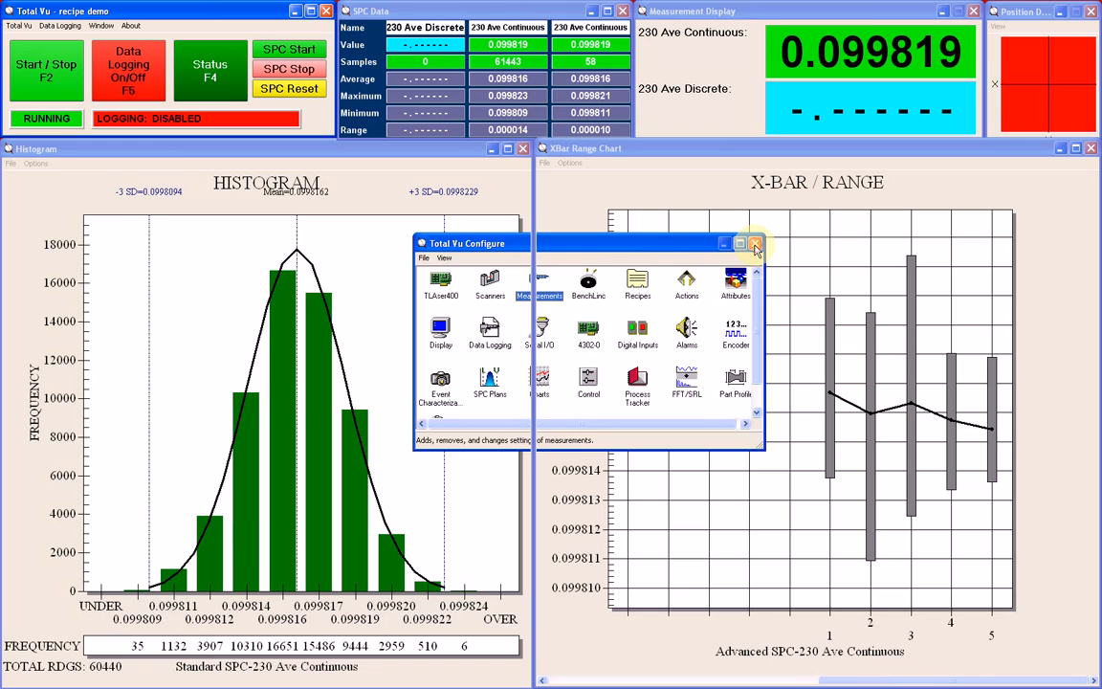
{"action": "left_click", "coordinate": [755, 245]}
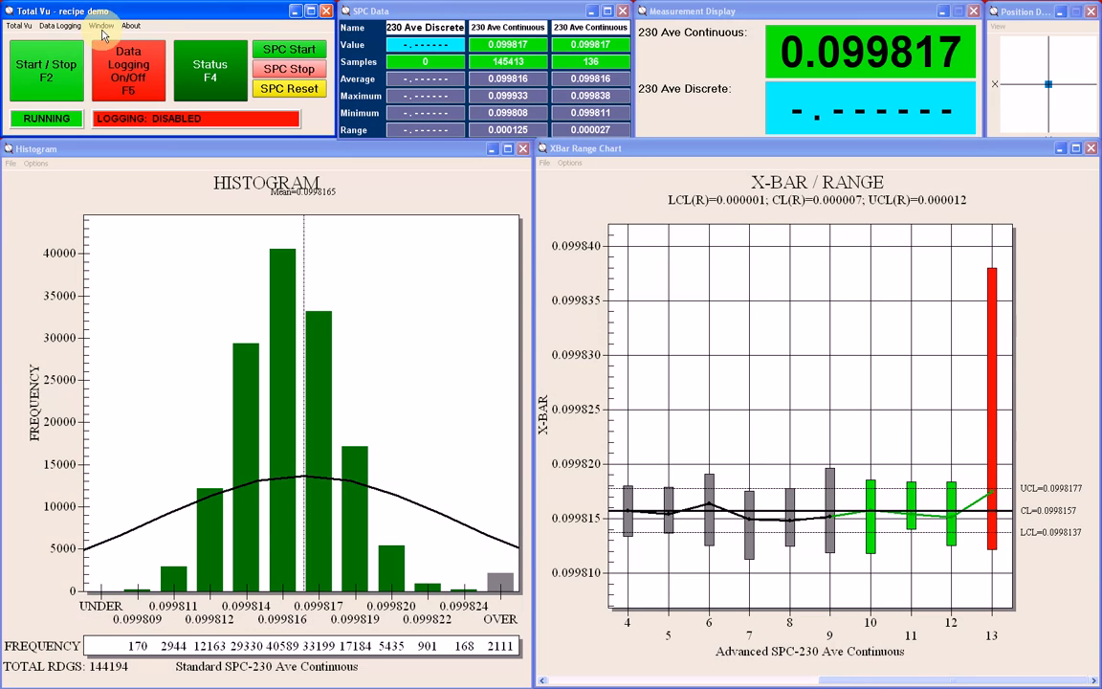
Add a new action in the full configuration, using SPC: Generate Summary Report as its type.
{"action": "left_click", "coordinate": [22, 26]}
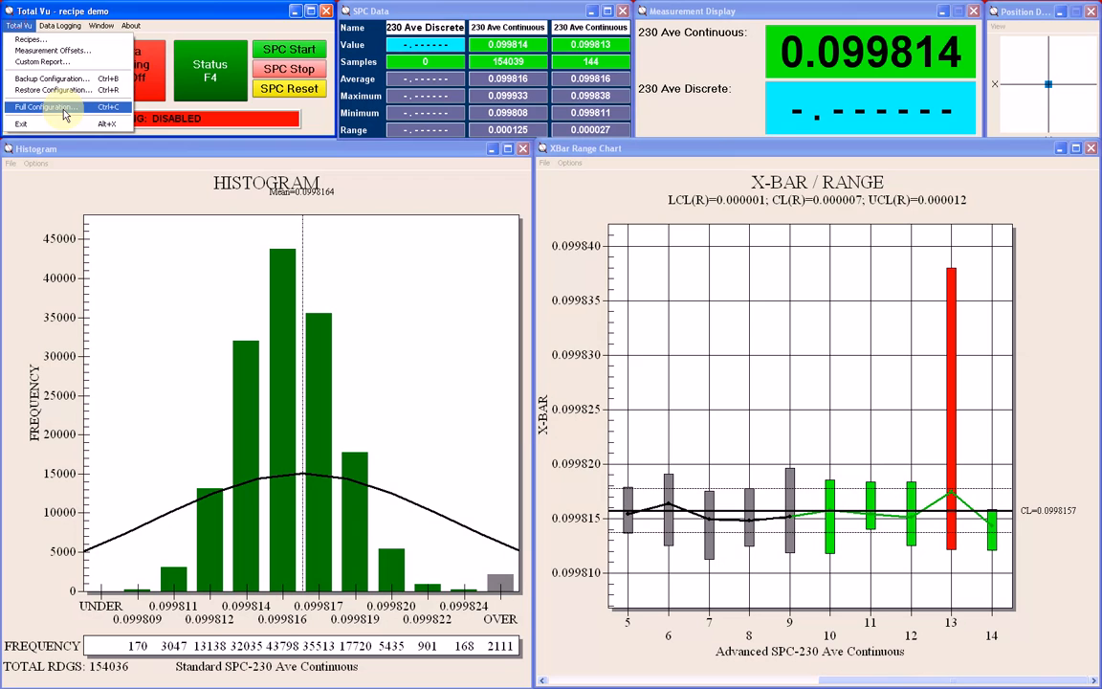
{"action": "left_click", "coordinate": [48, 106]}
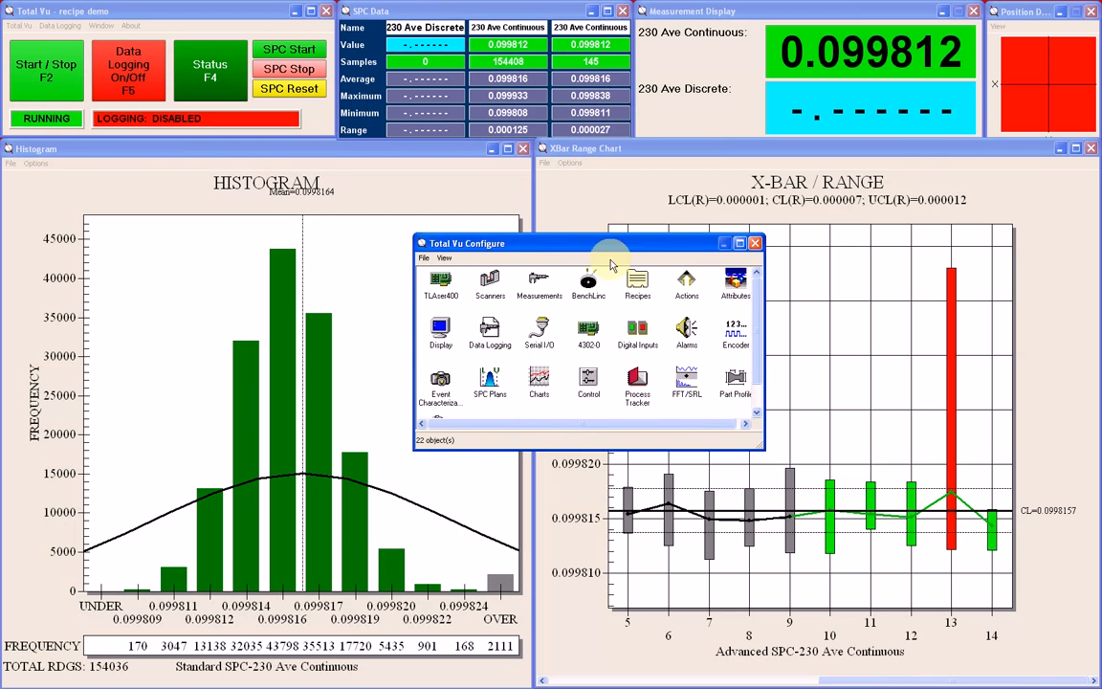
{"action": "double_click", "coordinate": [685, 285]}
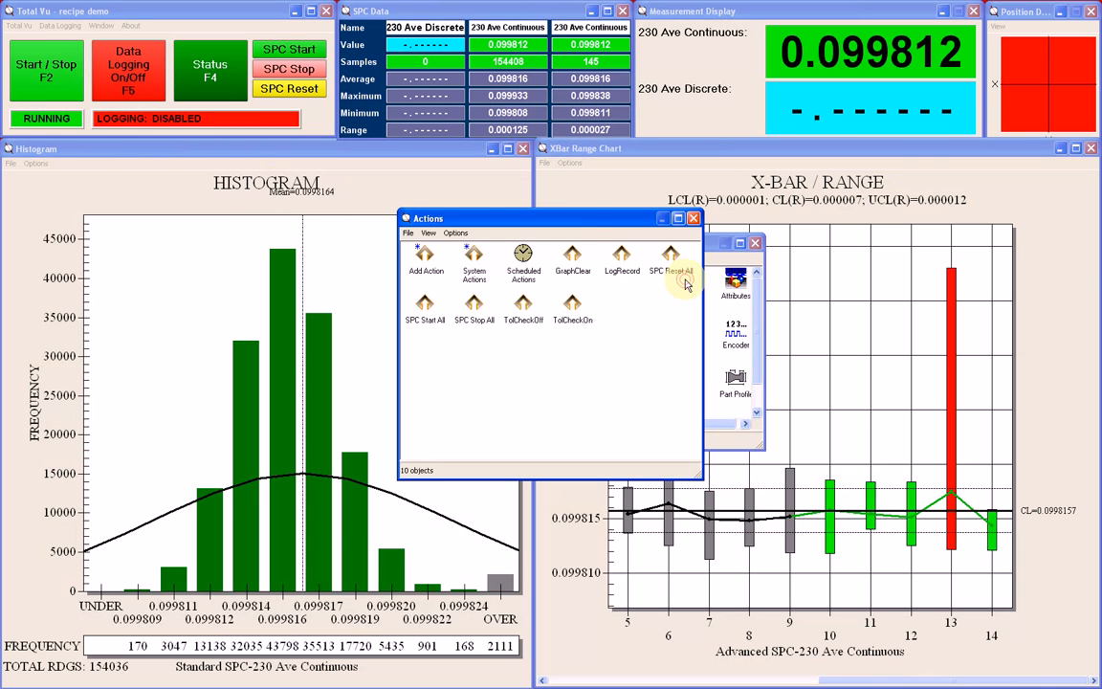
{"action": "double_click", "coordinate": [423, 254]}
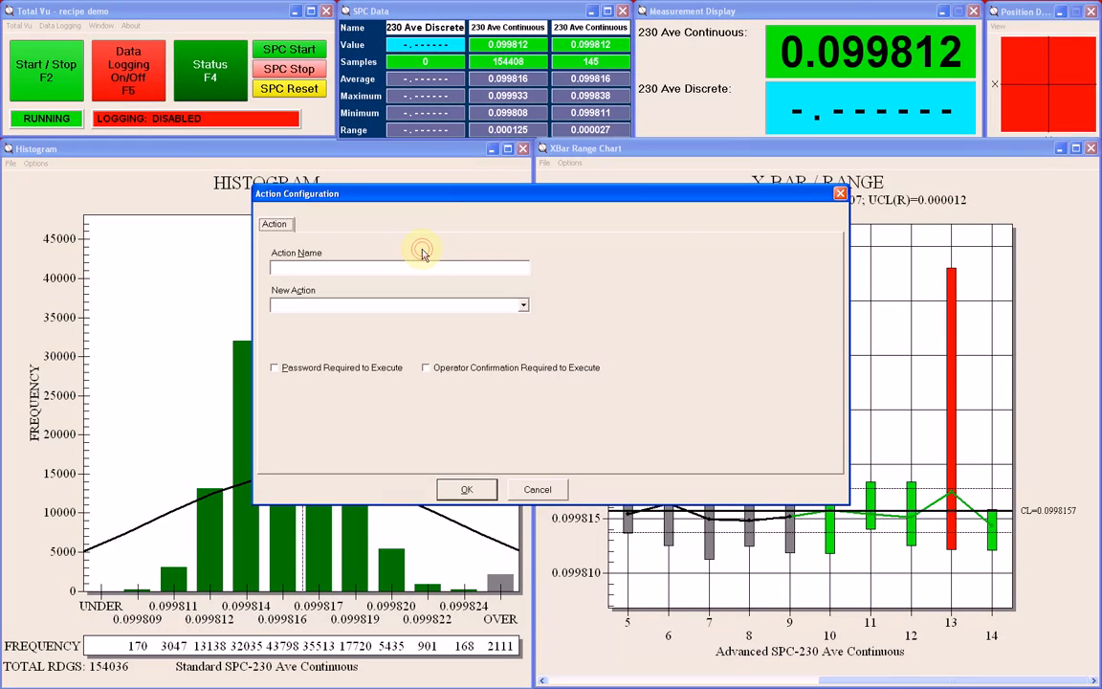
{"action": "left_click", "coordinate": [523, 304]}
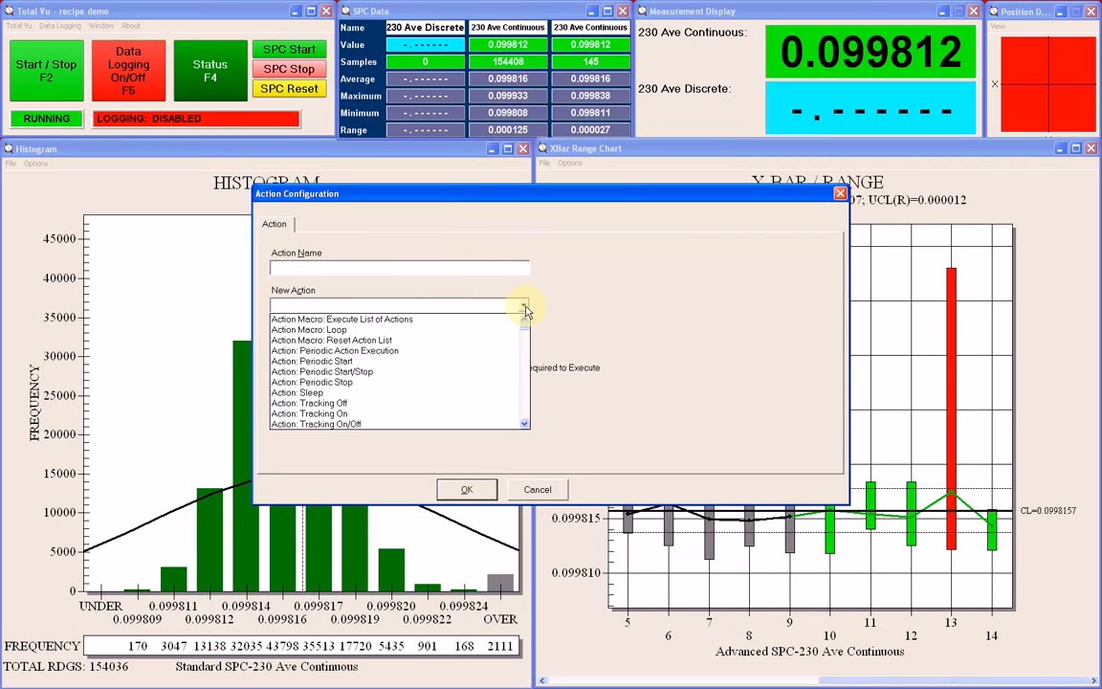
{"action": "key", "text": "t"}
{"action": "left_click", "coordinate": [526, 327]}
{"action": "left_click", "coordinate": [526, 329]}
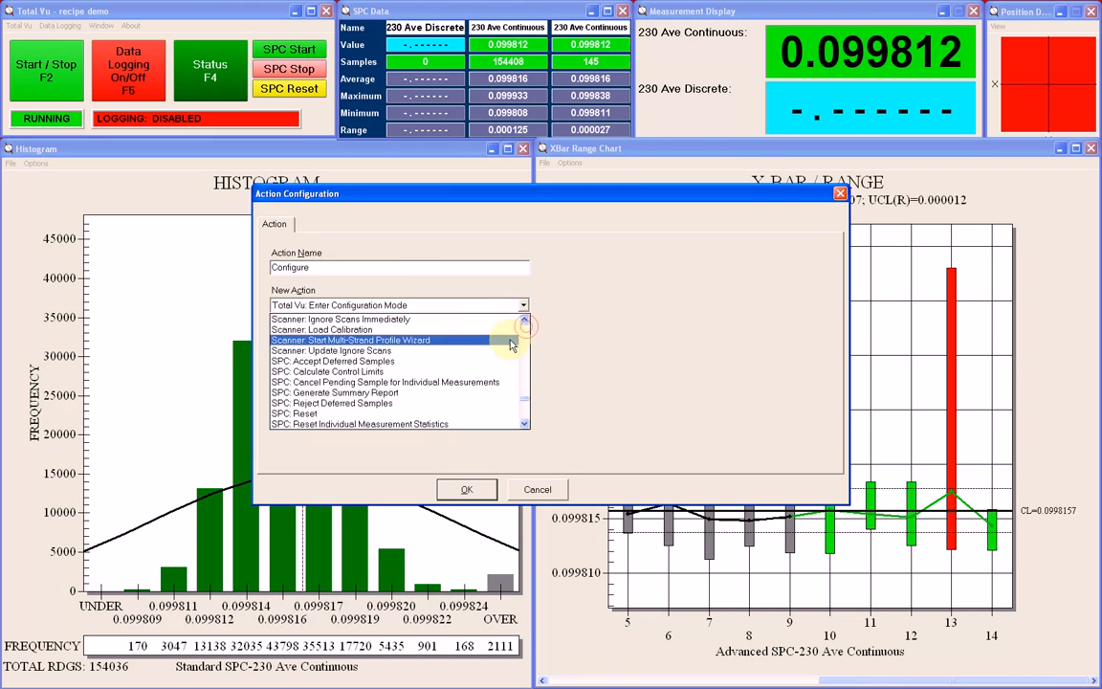
{"action": "left_click", "coordinate": [394, 393]}
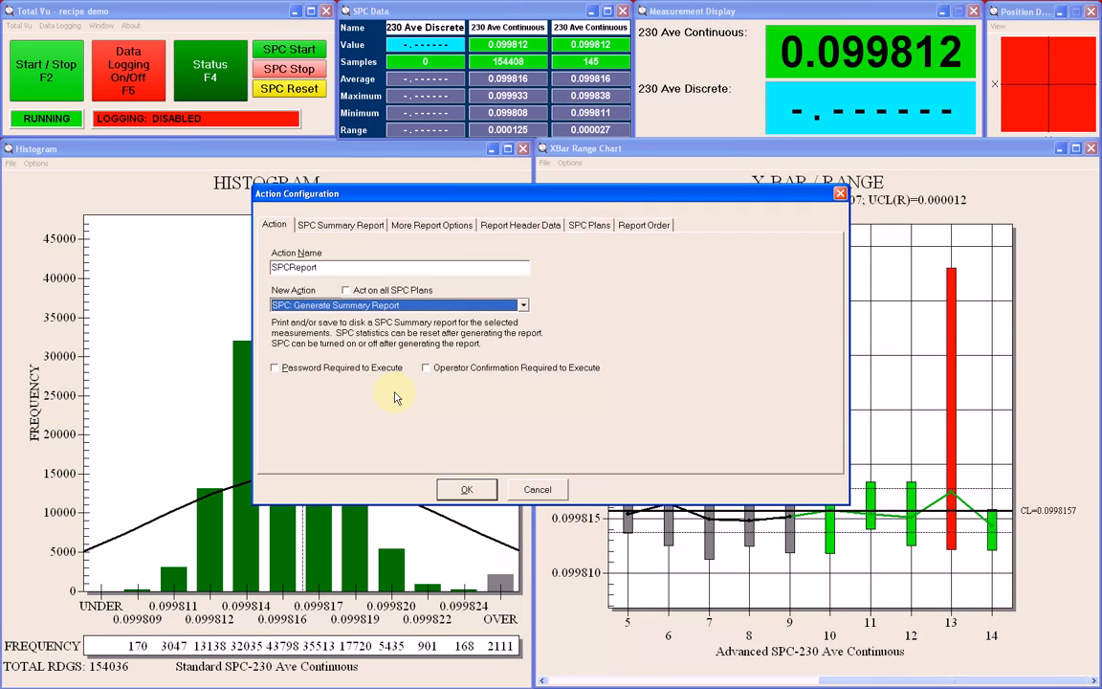
Try the Act on all SPC Plans option, turn it off, and name the action Generate SPC Report.
{"action": "left_click", "coordinate": [346, 291]}
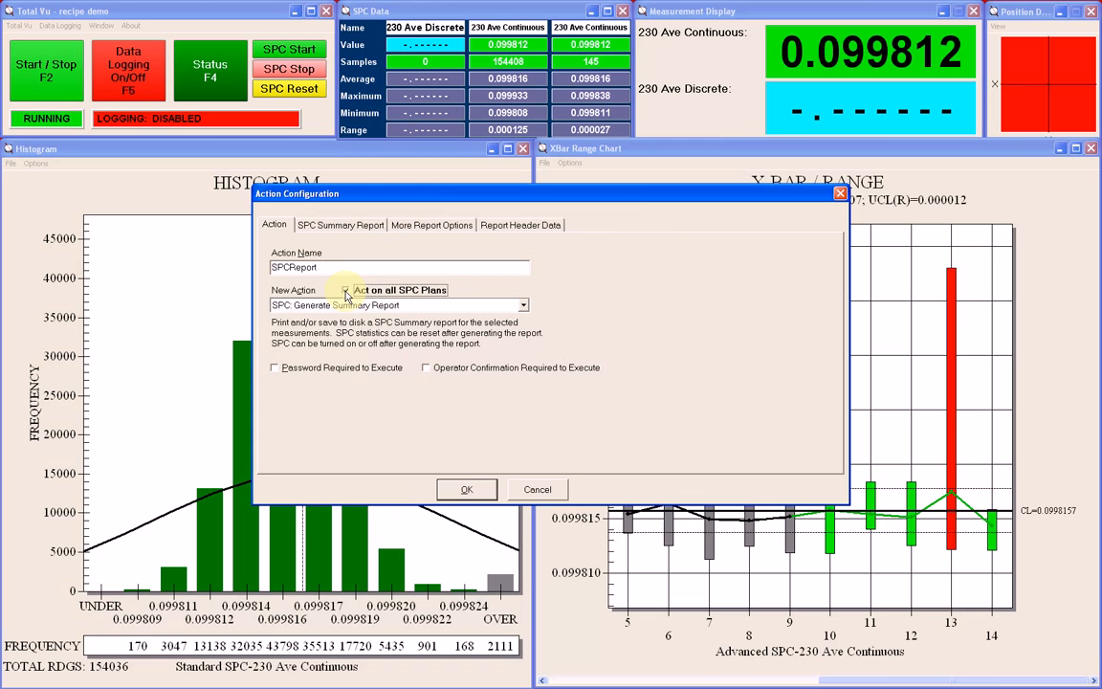
{"action": "left_click", "coordinate": [345, 292]}
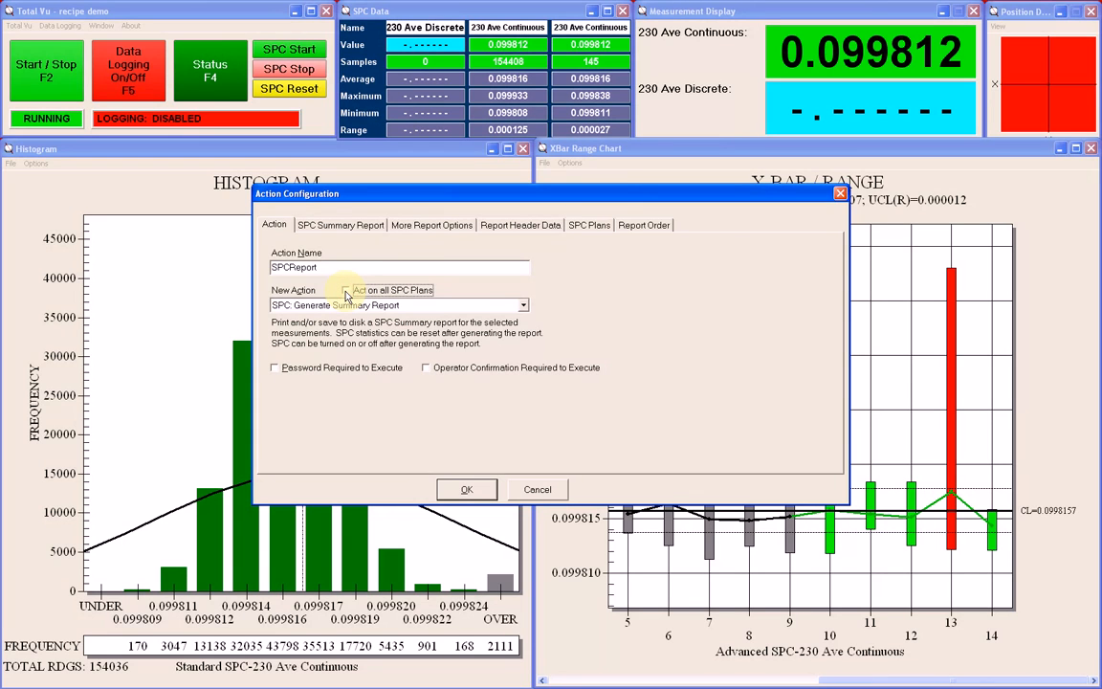
{"action": "left_click_drag", "start_coordinate": [331, 268], "coordinate": [265, 269]}
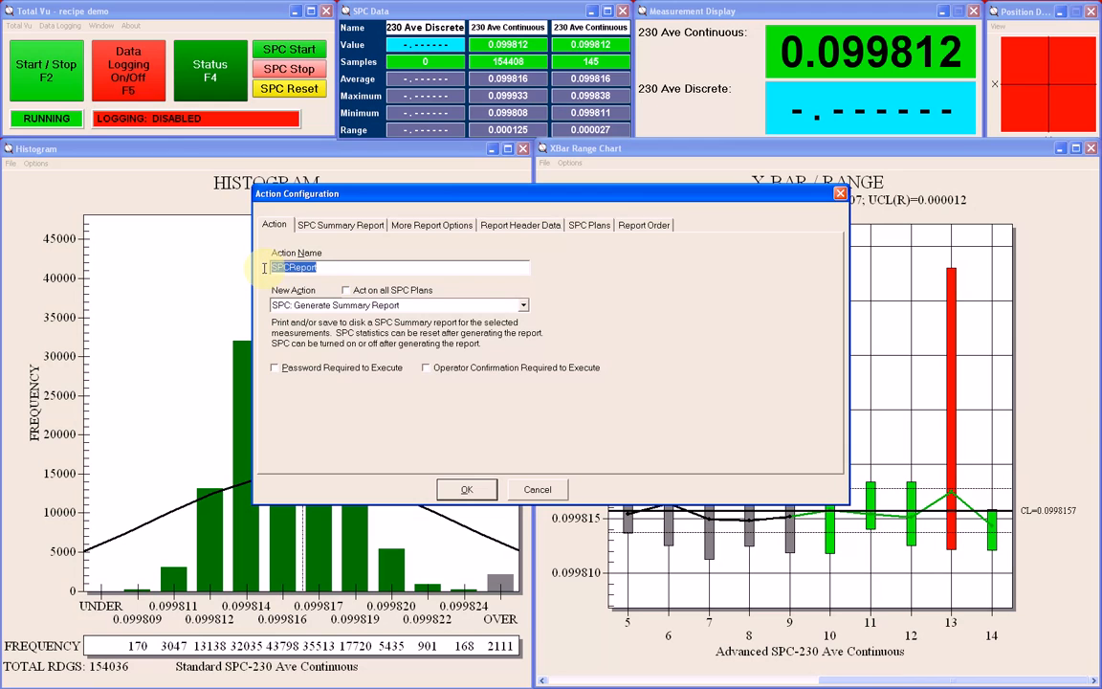
{"action": "type", "text": "Generate SPC Re"}
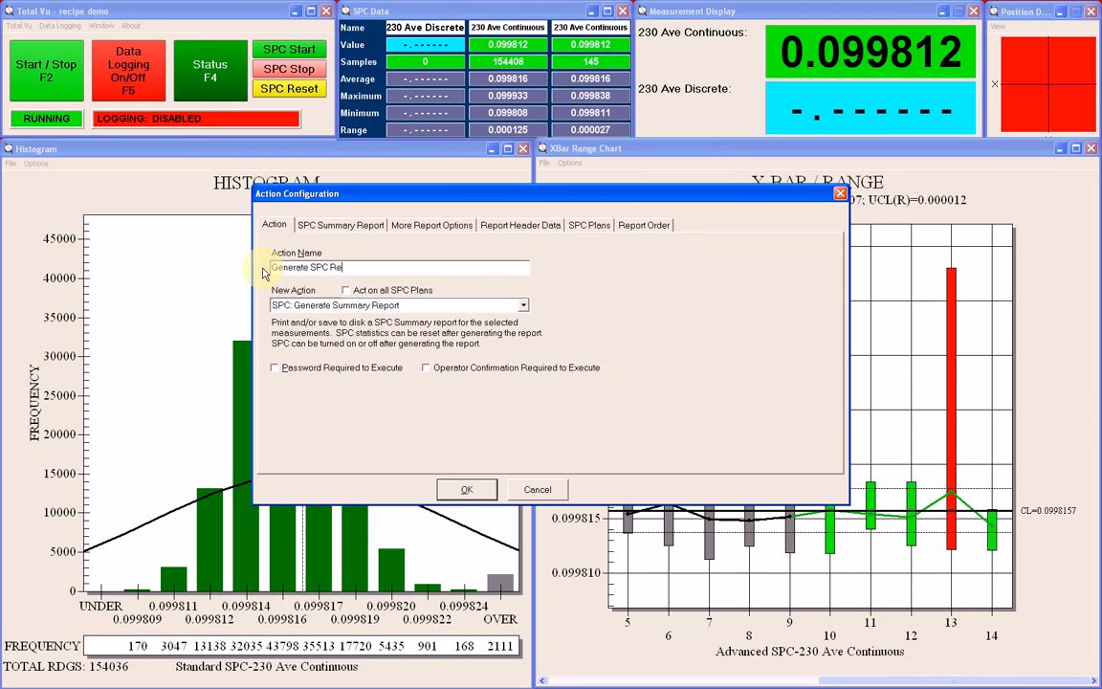
{"action": "type", "text": "port"}
Set the SPC summary report to save to disk in comma-separated format with its header included.
{"action": "left_click", "coordinate": [341, 226]}
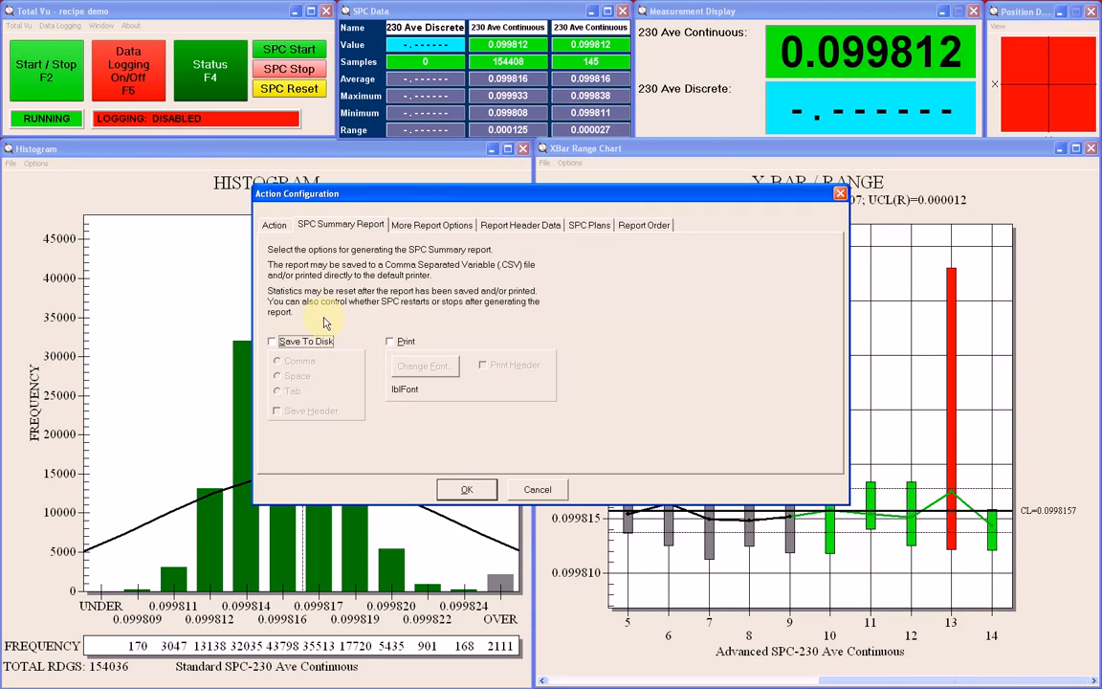
{"action": "left_click", "coordinate": [273, 342]}
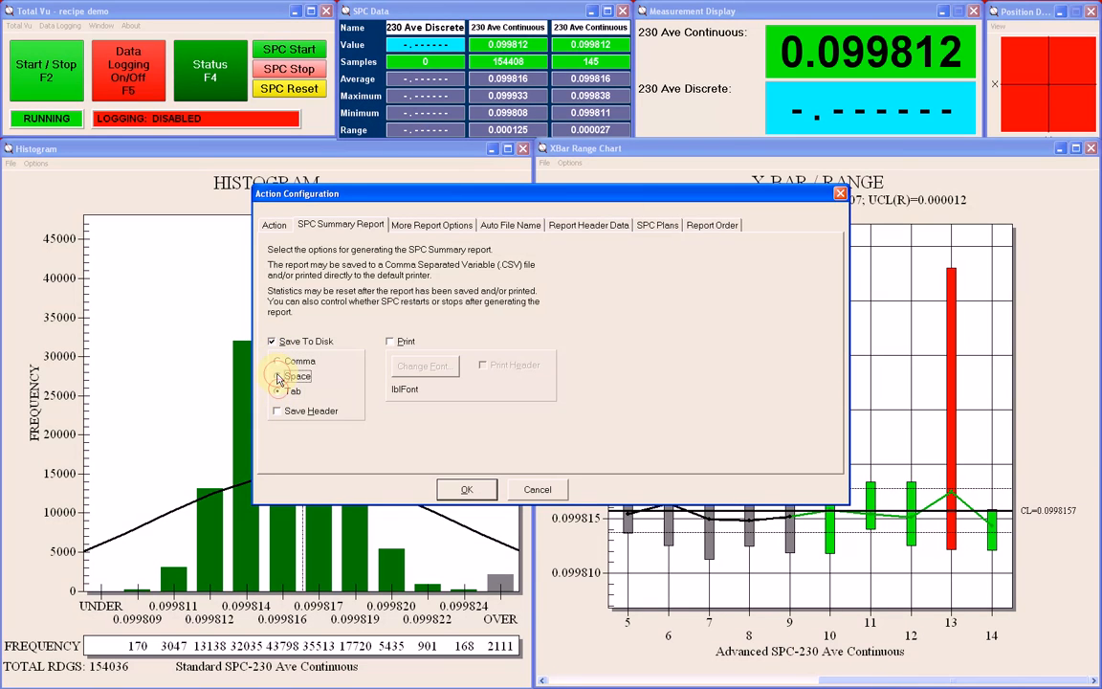
{"action": "left_click", "coordinate": [277, 365]}
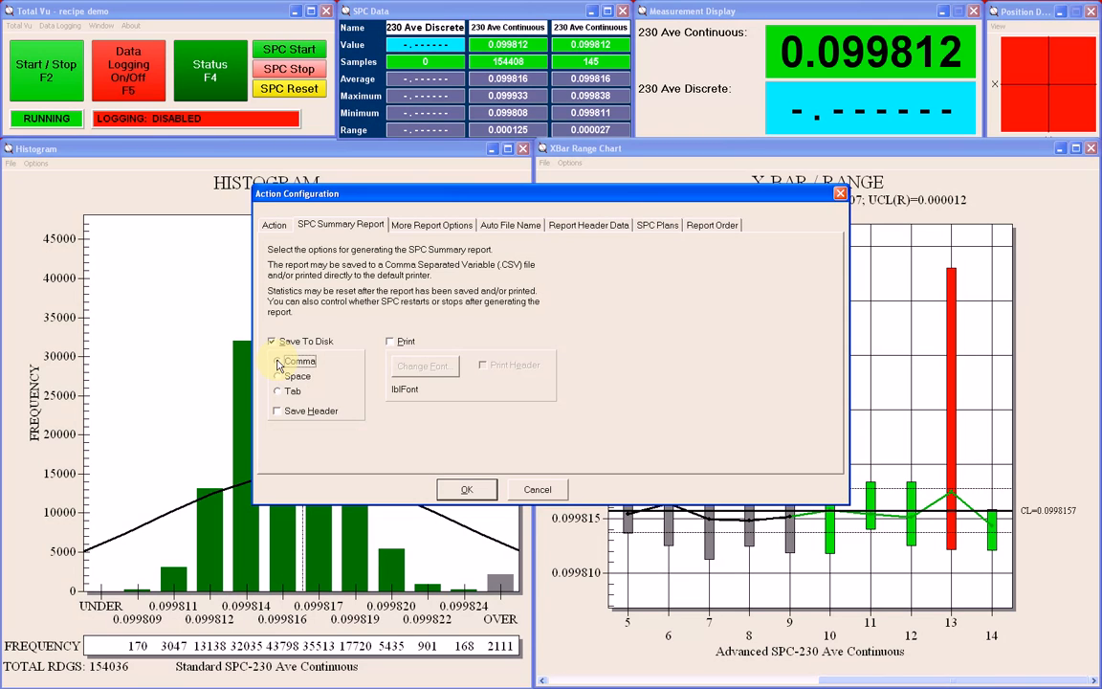
{"action": "left_click", "coordinate": [277, 363]}
{"action": "left_click", "coordinate": [275, 413]}
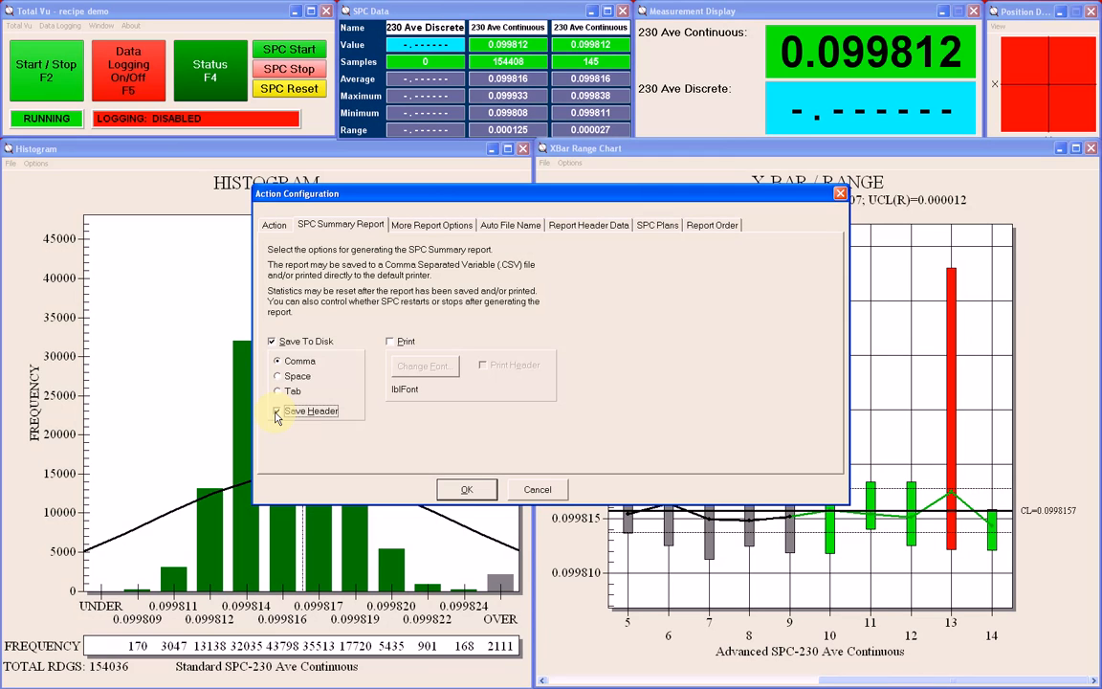
{"action": "left_click", "coordinate": [276, 414]}
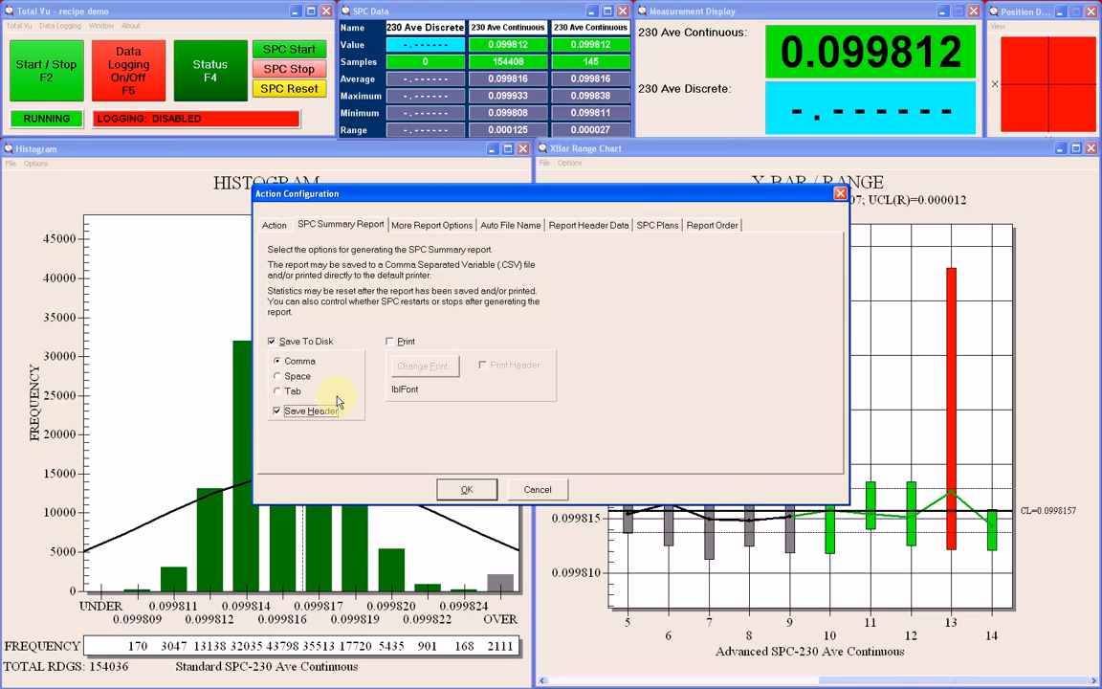
Try printing the summary report with a printed header, look at the font choices, and turn printing back off.
{"action": "left_click", "coordinate": [391, 342]}
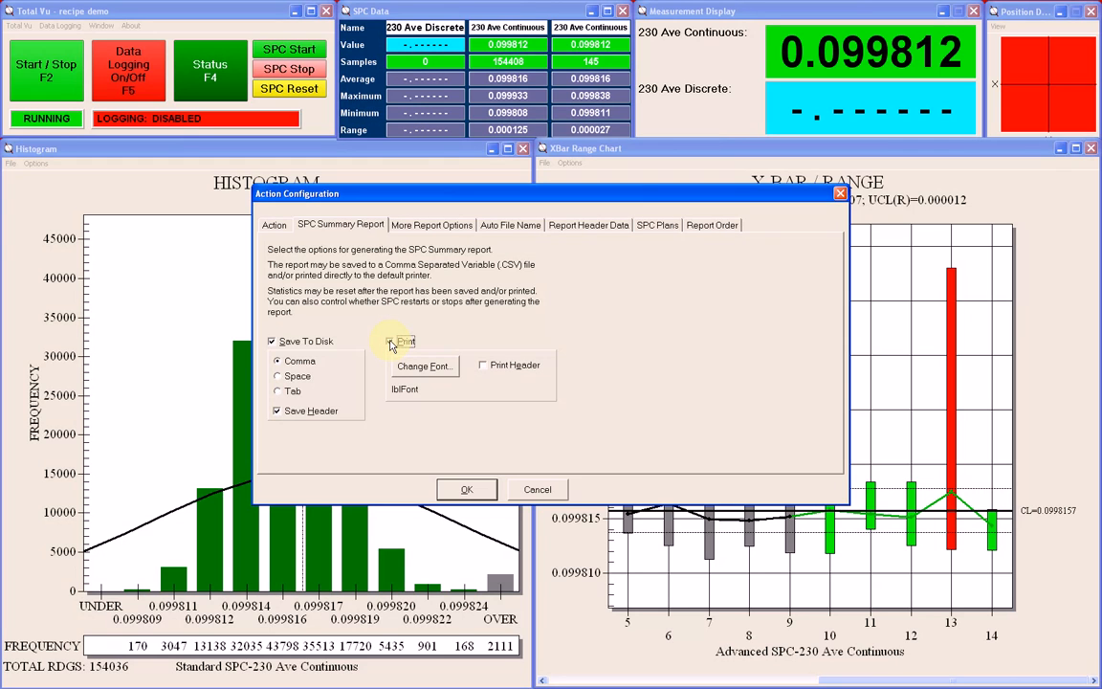
{"action": "left_click", "coordinate": [412, 368]}
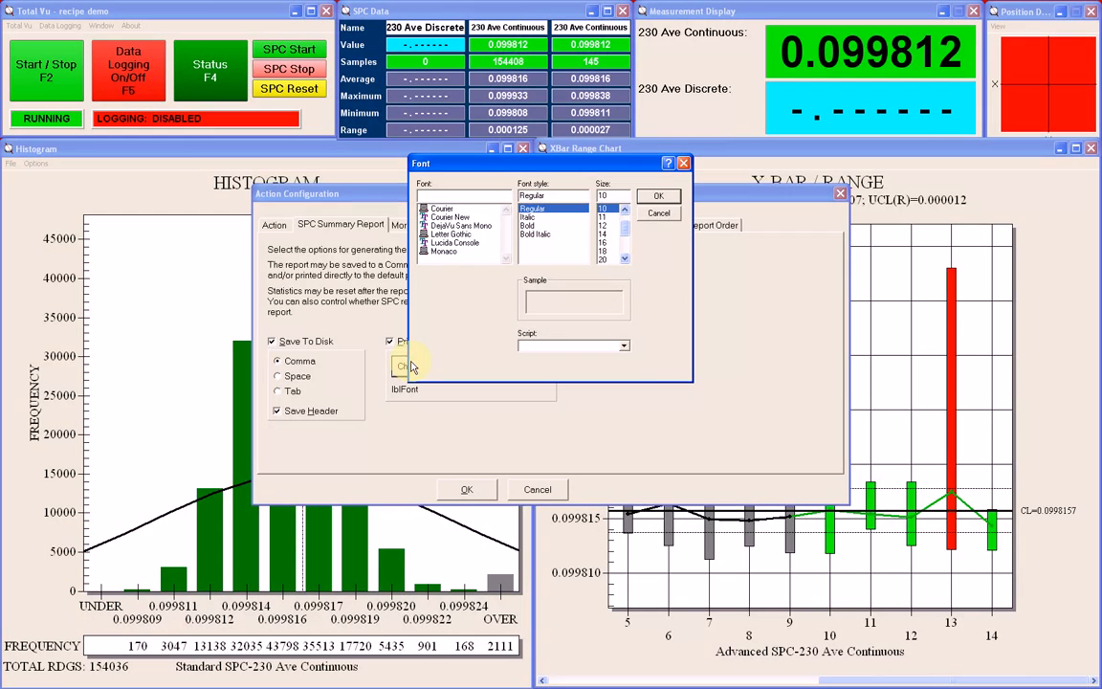
{"action": "left_click", "coordinate": [656, 213]}
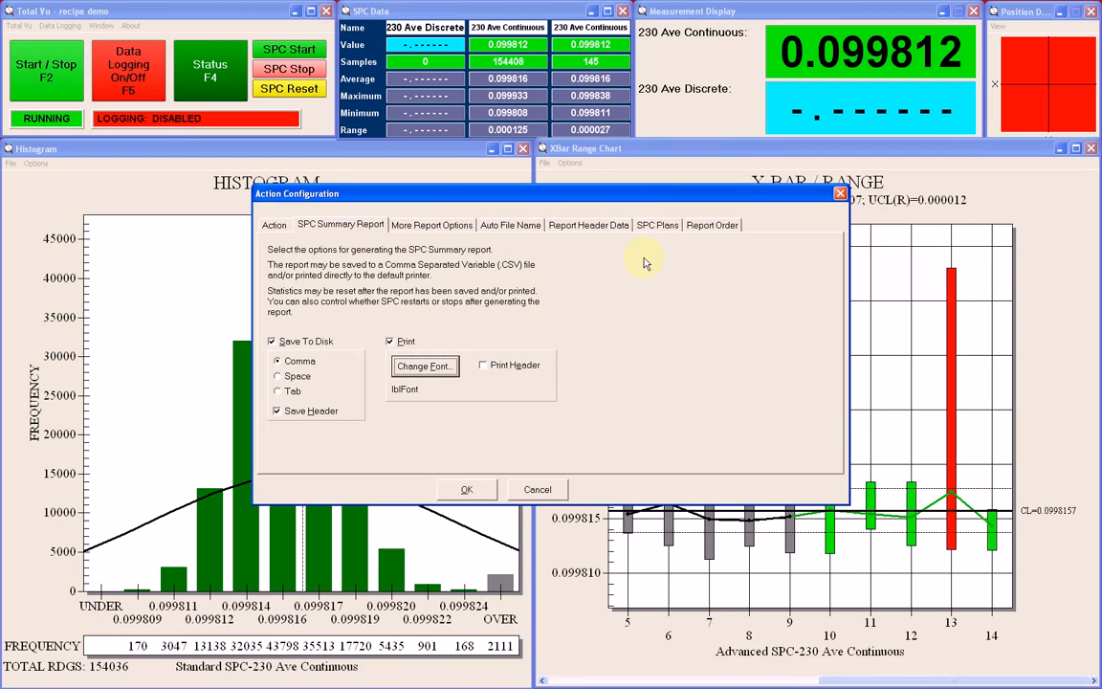
{"action": "left_click", "coordinate": [485, 367]}
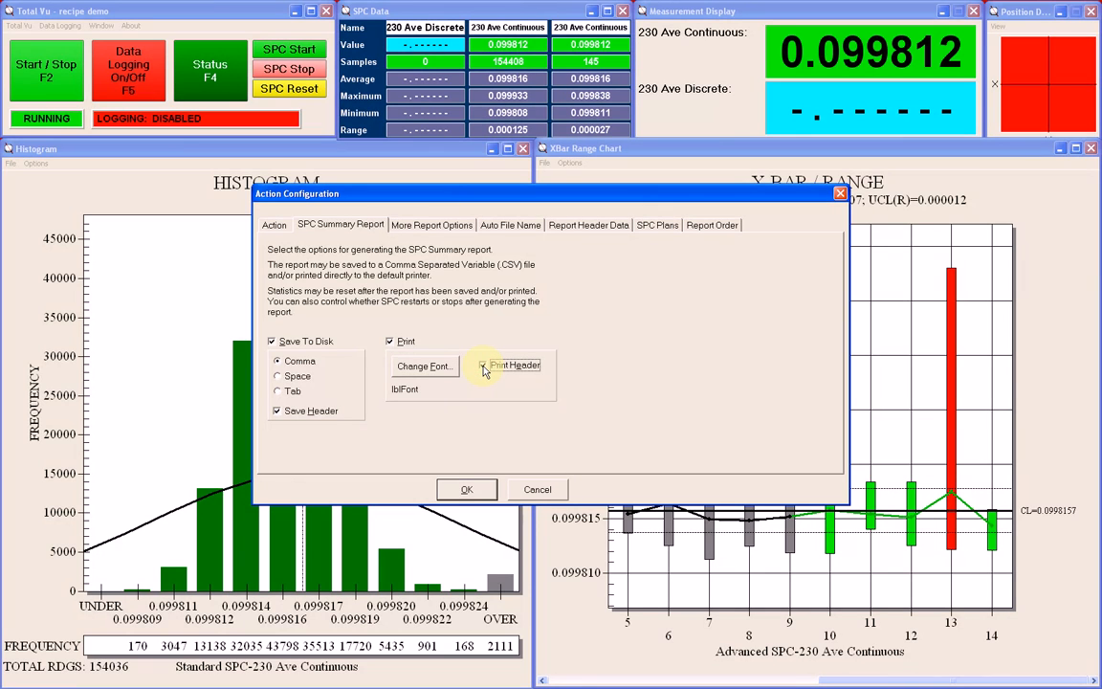
{"action": "left_click", "coordinate": [391, 342]}
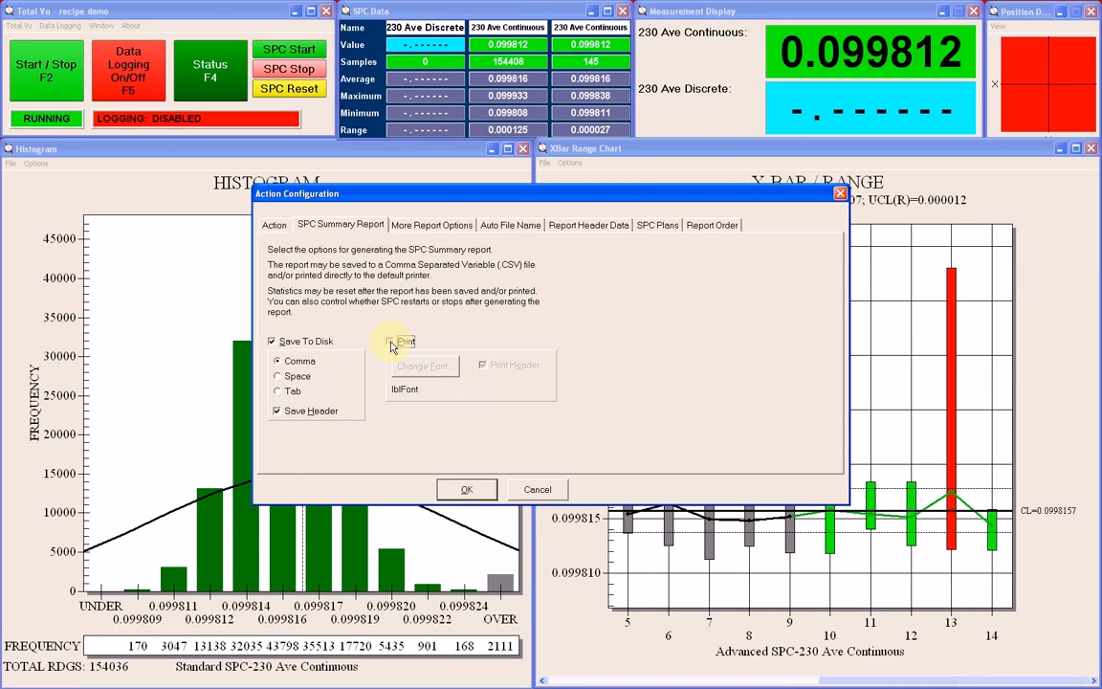
Enable resetting statistics after generating the report, and set the SPC state after the report to Unchanged.
{"action": "left_click", "coordinate": [433, 225]}
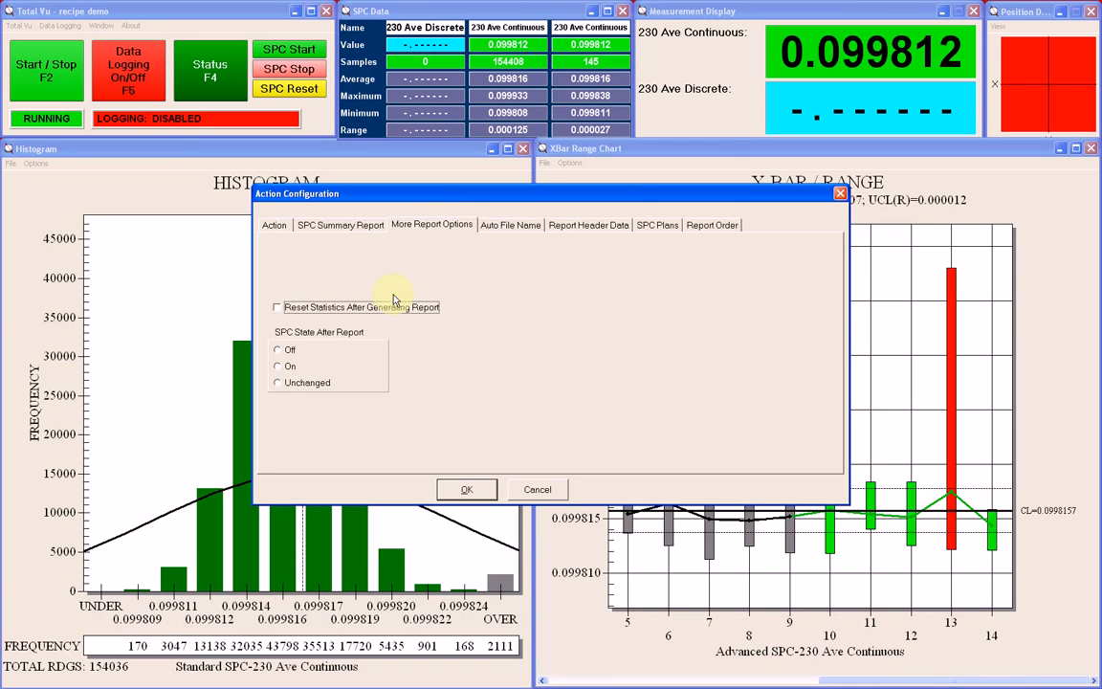
{"action": "left_click", "coordinate": [278, 309]}
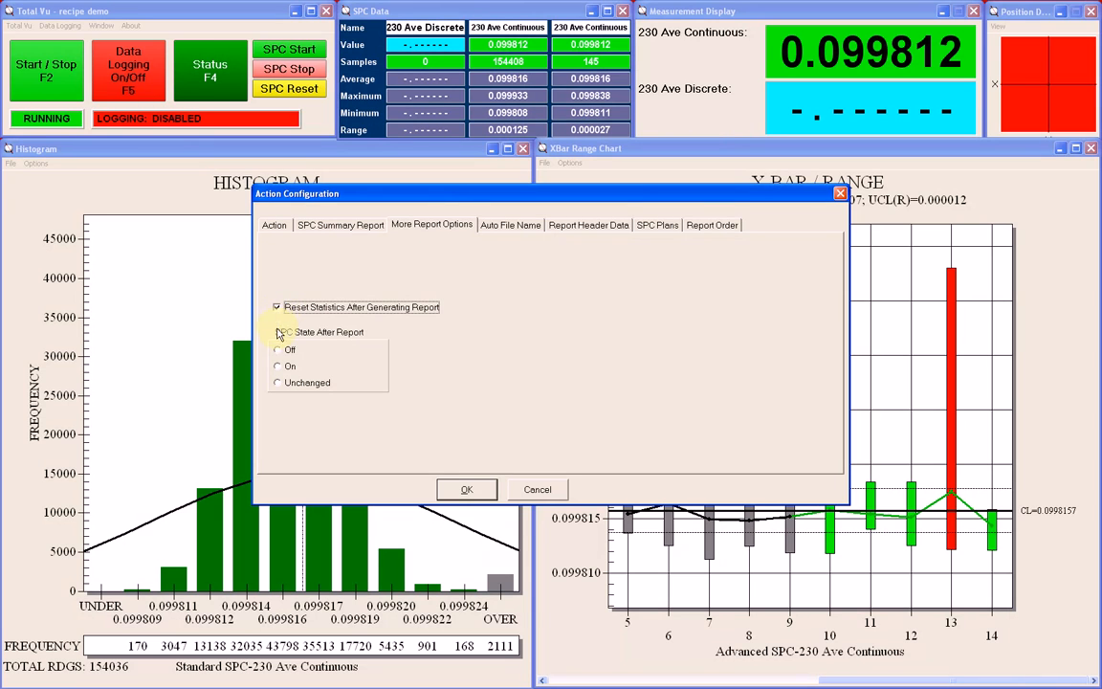
{"action": "left_click", "coordinate": [279, 368]}
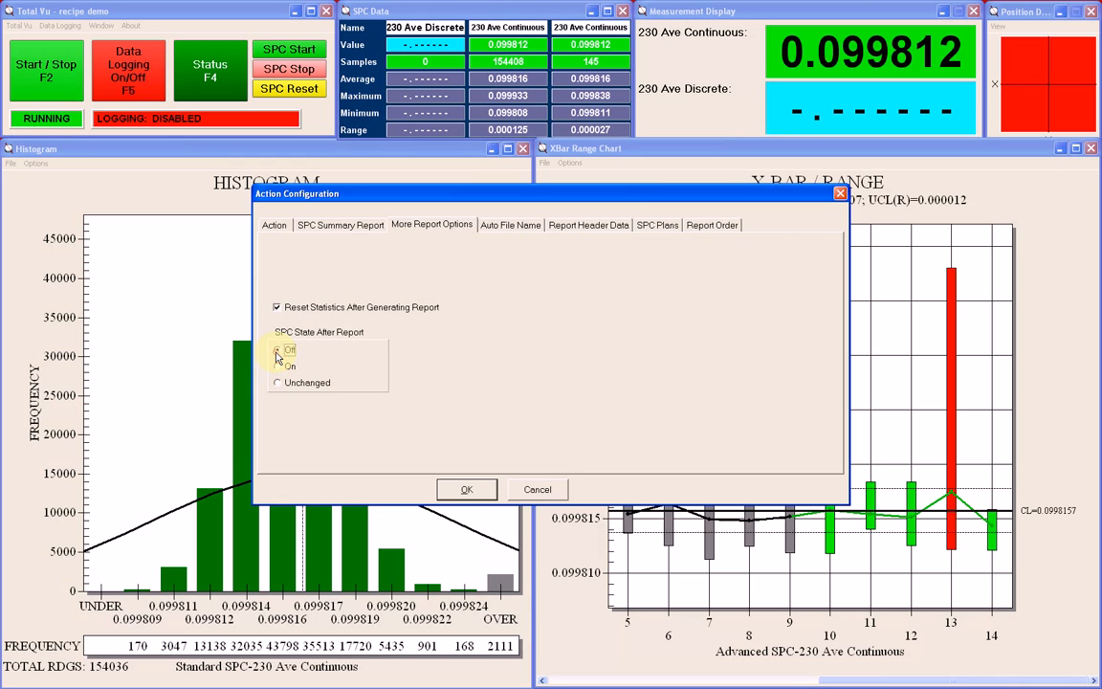
{"action": "left_click", "coordinate": [277, 351]}
{"action": "left_click", "coordinate": [279, 385]}
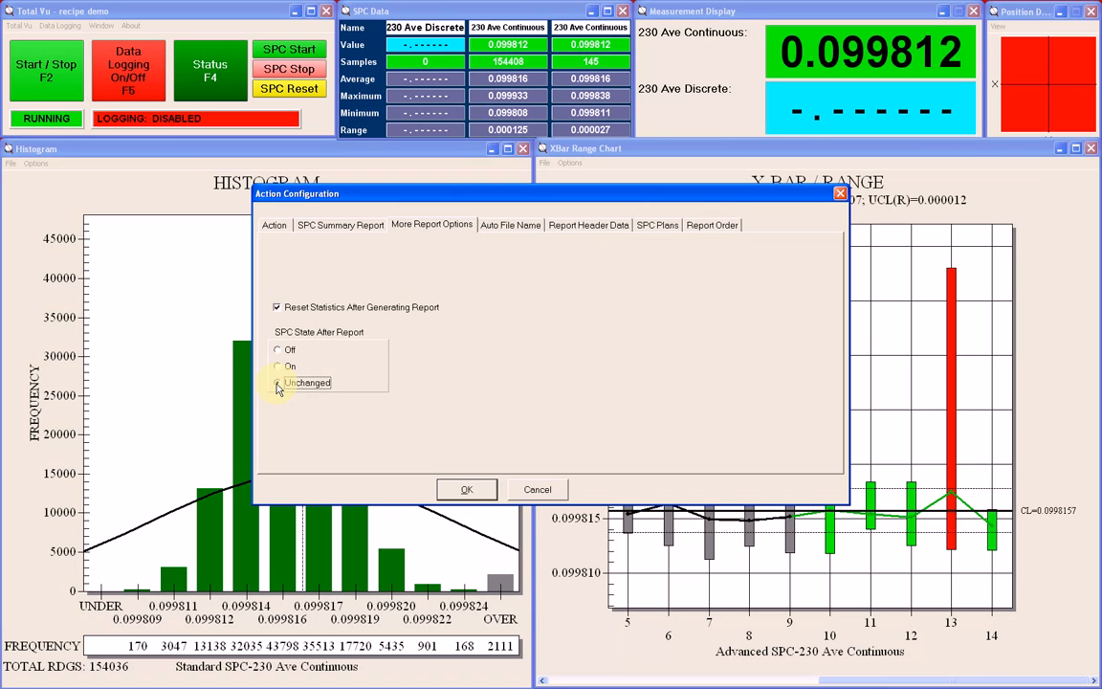
{"action": "left_click", "coordinate": [279, 384]}
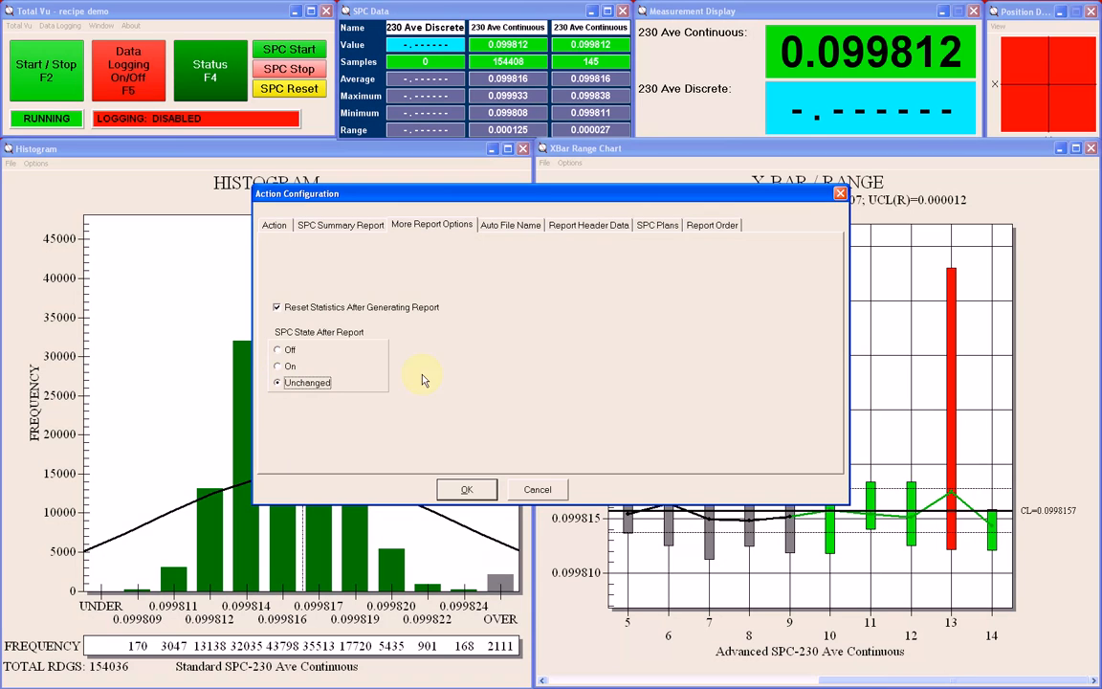
Set the report's auto file name to SPC Report followed by the <=Time> variable.
{"action": "left_click", "coordinate": [512, 226]}
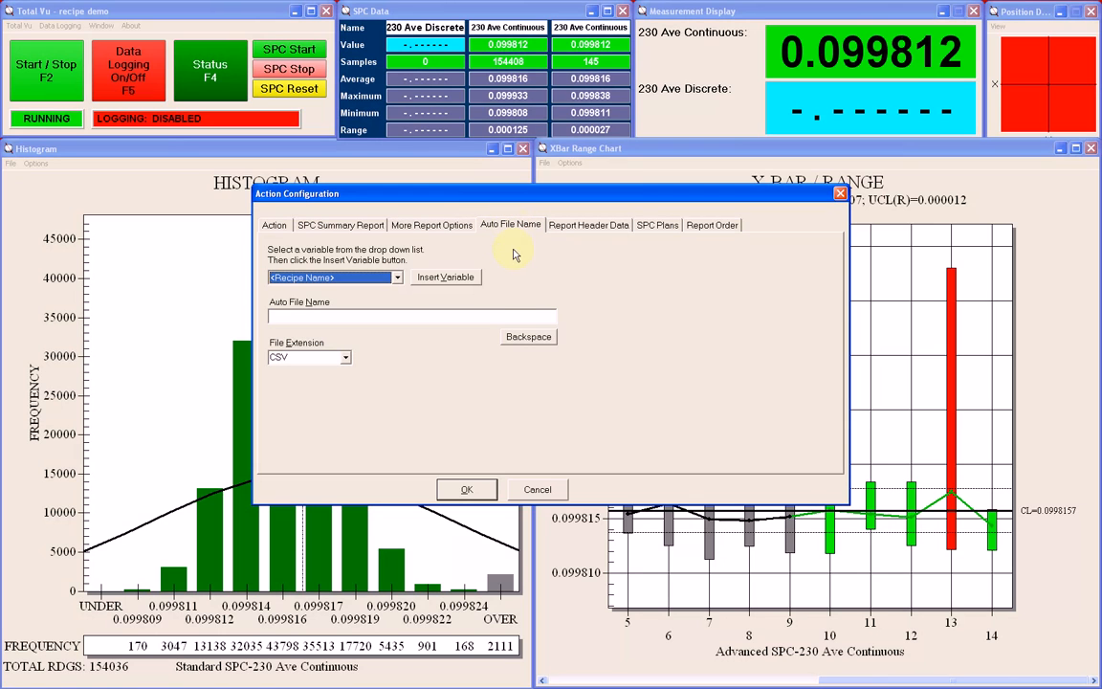
{"action": "left_click", "coordinate": [451, 314]}
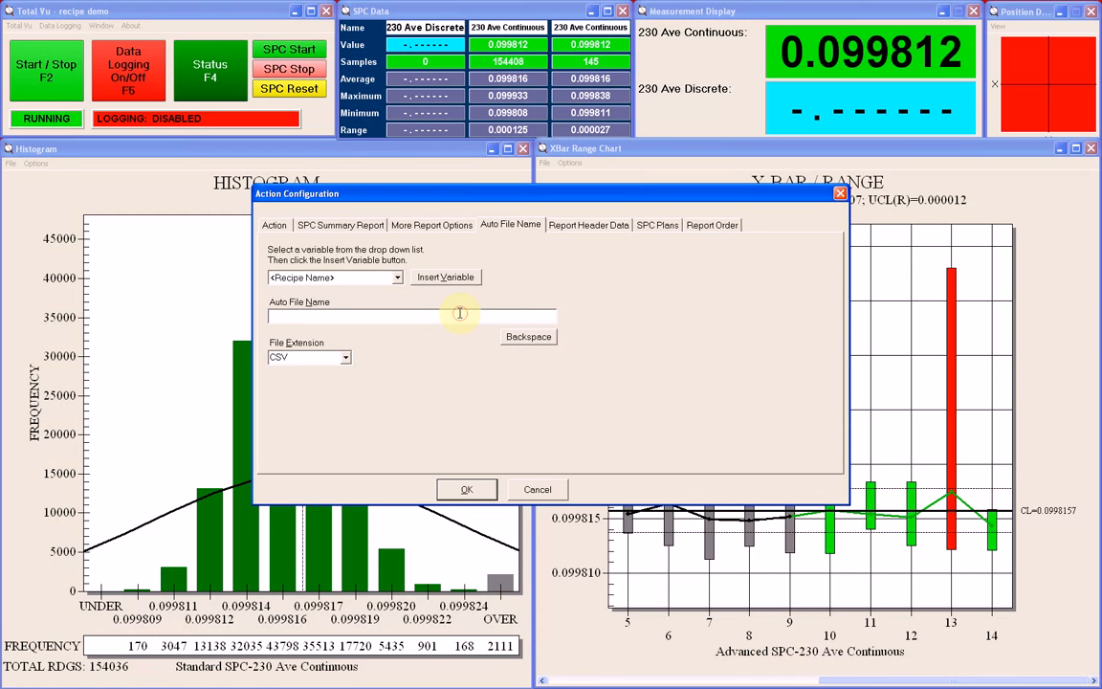
{"action": "type", "text": "SPC Report"}
{"action": "left_click", "coordinate": [363, 278]}
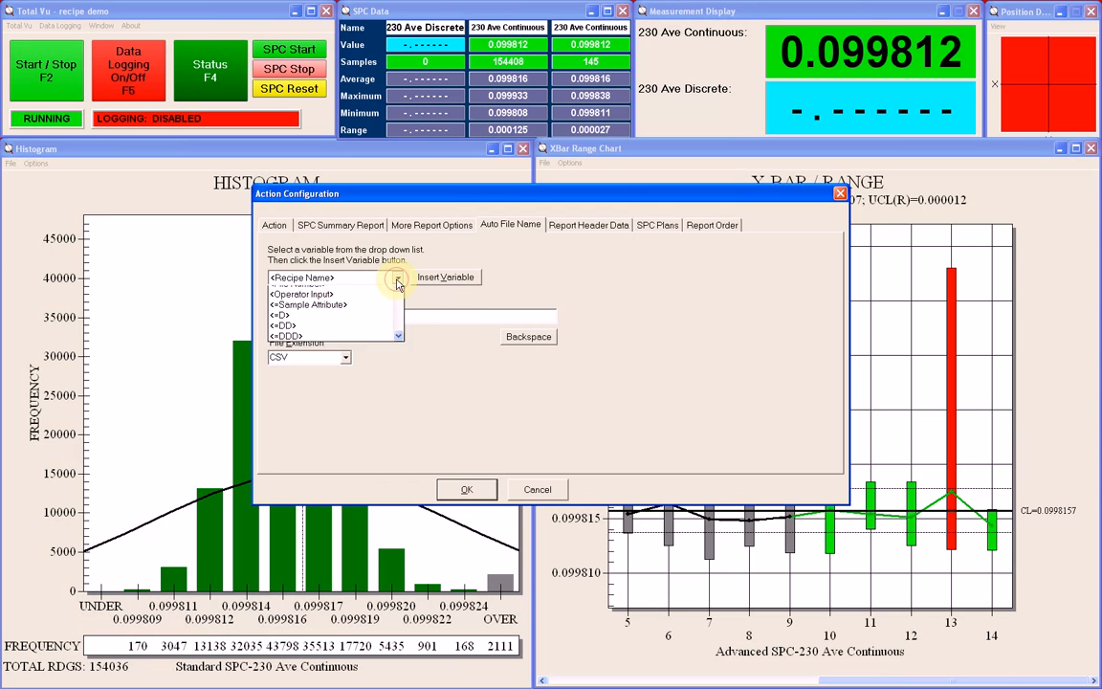
{"action": "left_click_drag", "start_coordinate": [396, 305], "coordinate": [393, 355]}
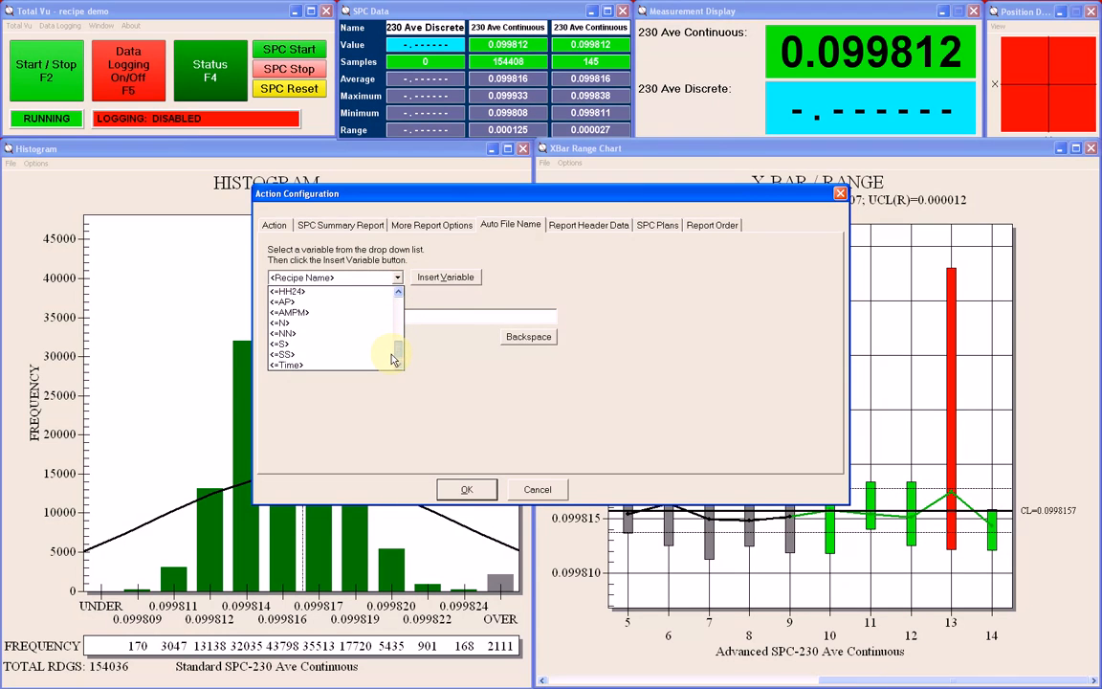
{"action": "left_click", "coordinate": [380, 364]}
{"action": "left_click", "coordinate": [421, 276]}
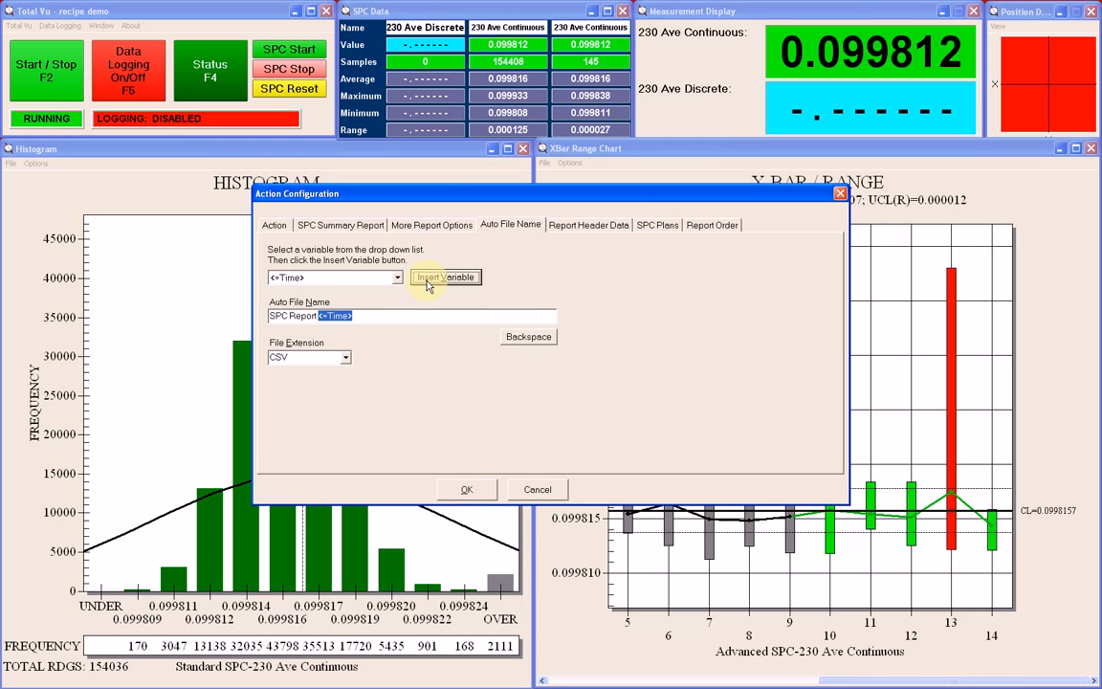
Replace the auto file name with the path c:\data\ followed by the <=Date> variable as a folder.
{"action": "left_click", "coordinate": [412, 315]}
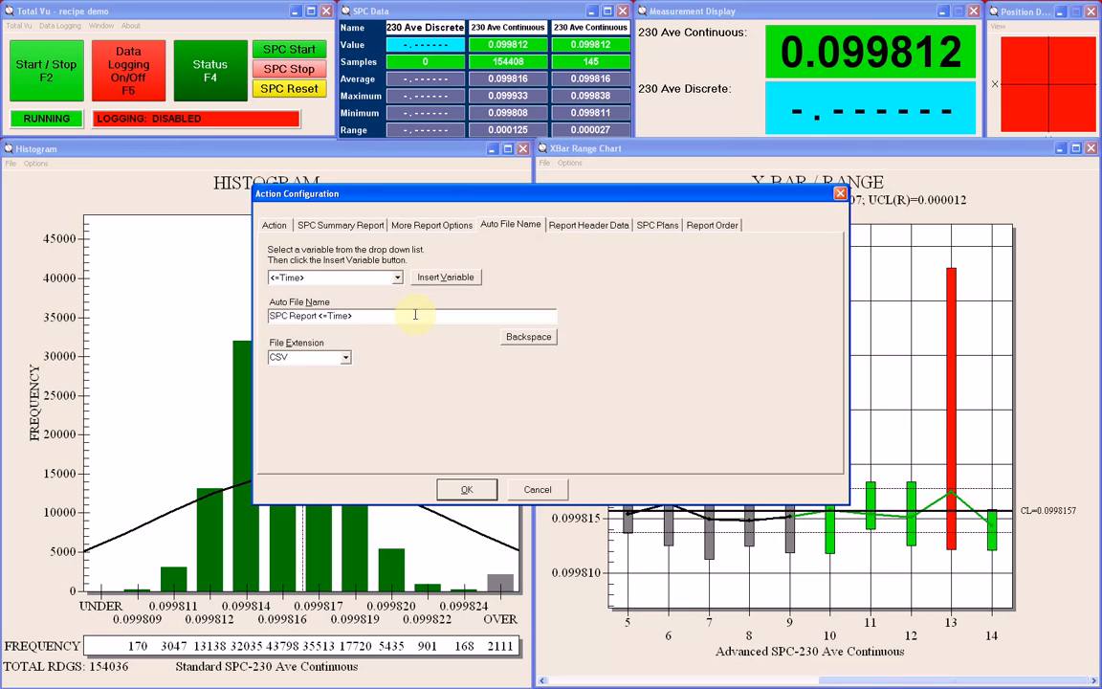
{"action": "key", "text": "shift+End"}
{"action": "key", "text": "Delete"}
{"action": "type", "text": "c:\\data\\"}
{"action": "left_click", "coordinate": [397, 278]}
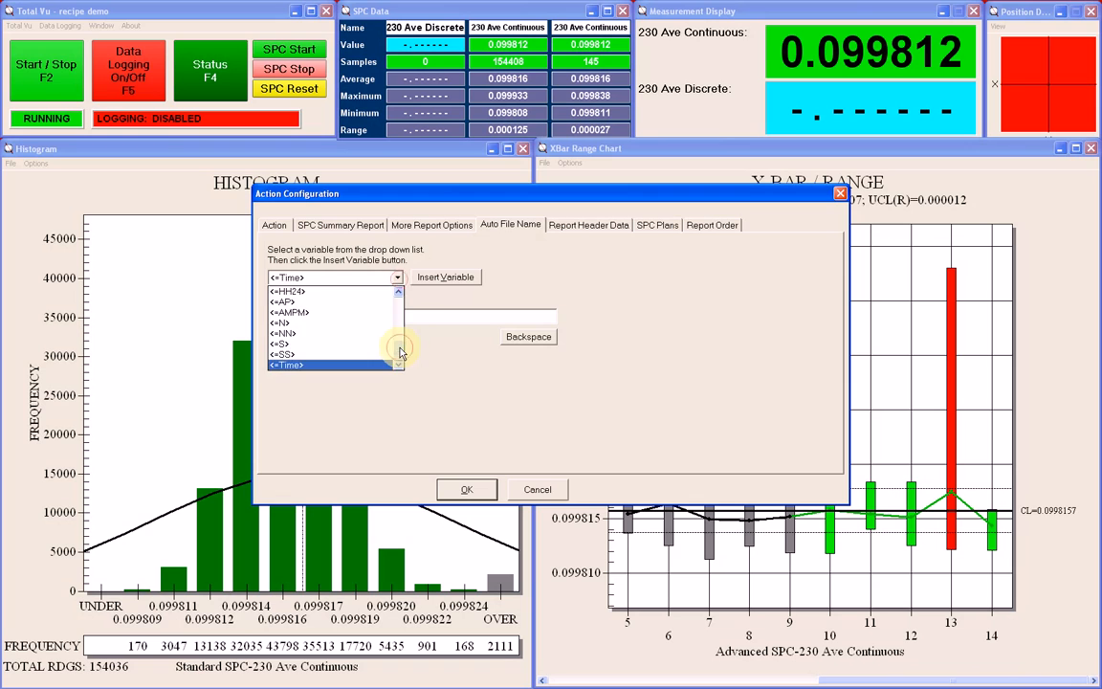
{"action": "scroll", "coordinate": [387, 325], "scroll_direction": "up", "scroll_amount": 2}
{"action": "left_click", "coordinate": [379, 332]}
{"action": "left_click", "coordinate": [445, 277]}
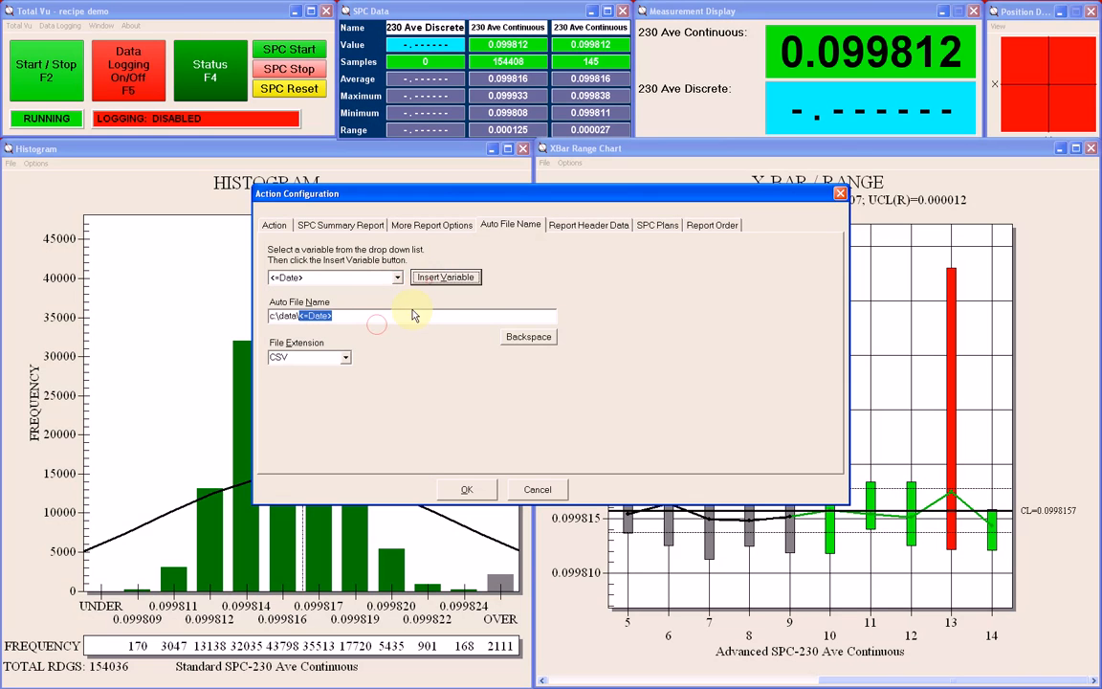
Extend the auto file name with \SPC Report and the <=Time> variable, and keep the file extension as CSV.
{"action": "left_click", "coordinate": [412, 316]}
{"action": "type", "text": "\\SPC Report"}
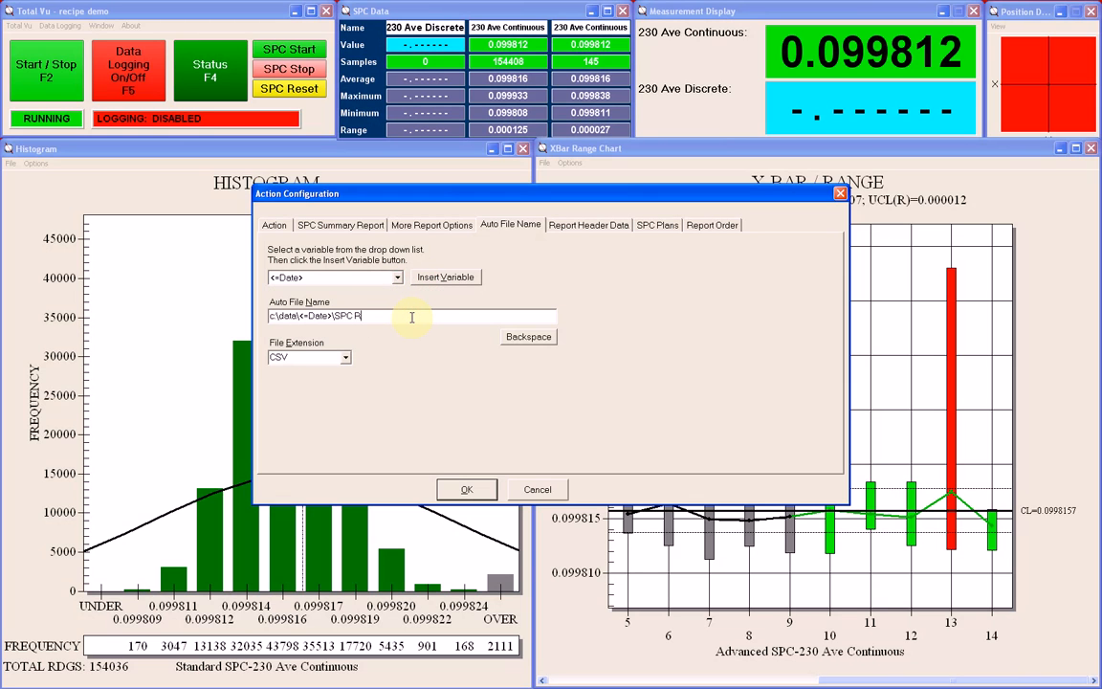
{"action": "left_click", "coordinate": [397, 277]}
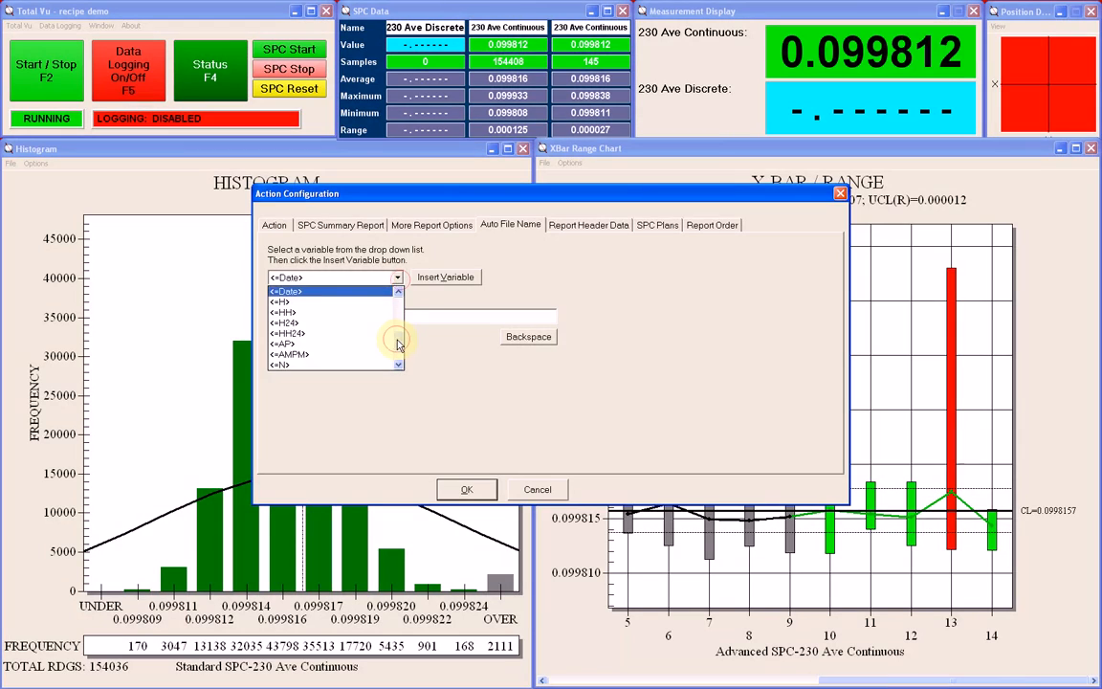
{"action": "scroll", "coordinate": [398, 345], "scroll_direction": "down", "scroll_amount": 3}
{"action": "left_click", "coordinate": [383, 365]}
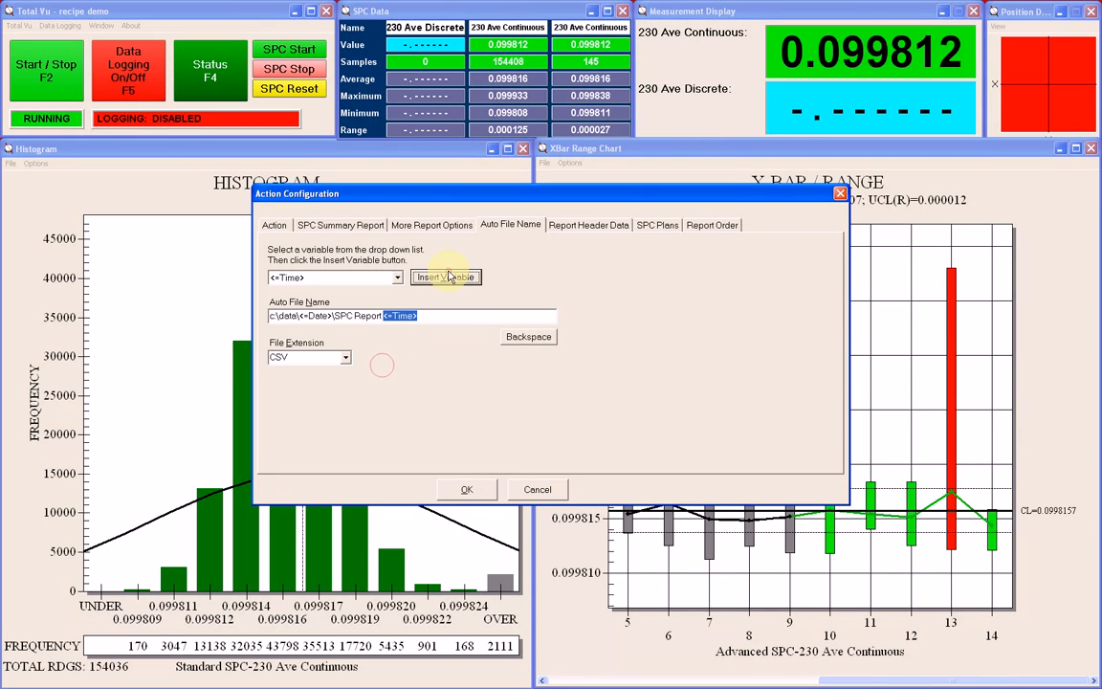
{"action": "left_click", "coordinate": [440, 277]}
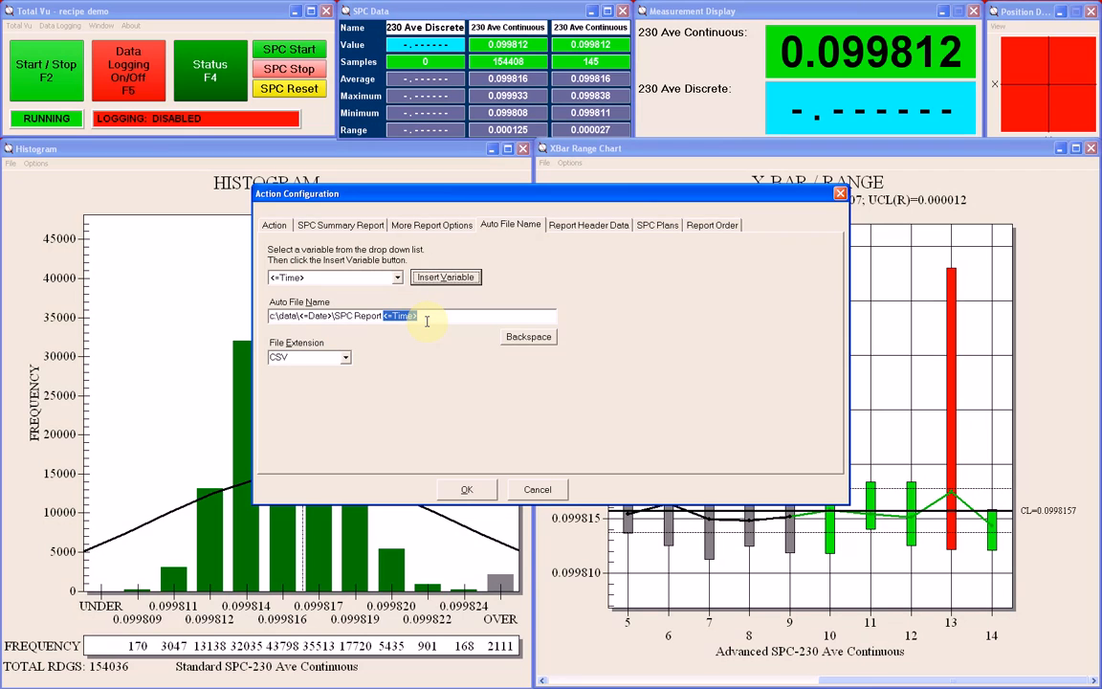
{"action": "left_click", "coordinate": [427, 319]}
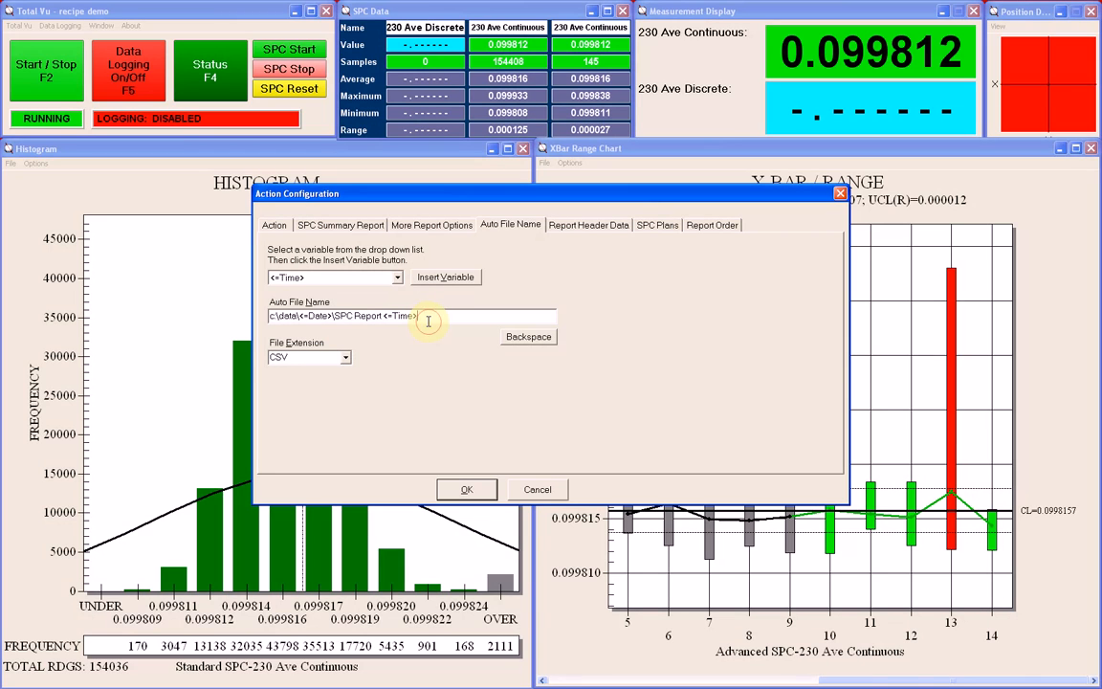
{"action": "left_click", "coordinate": [346, 357]}
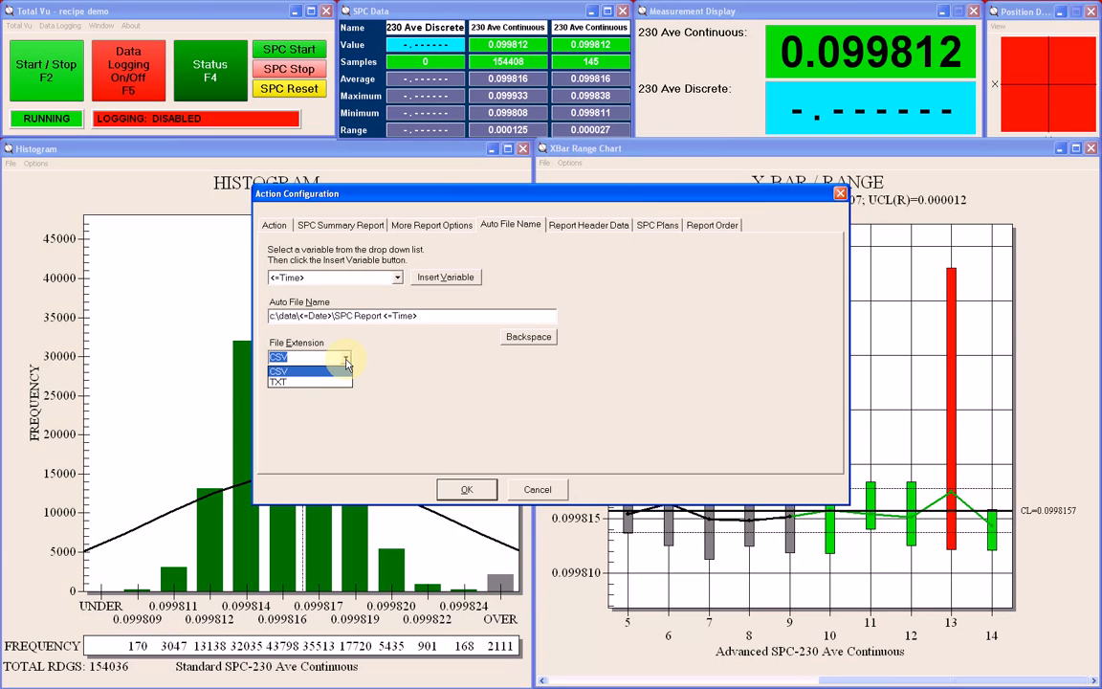
{"action": "left_click", "coordinate": [346, 361]}
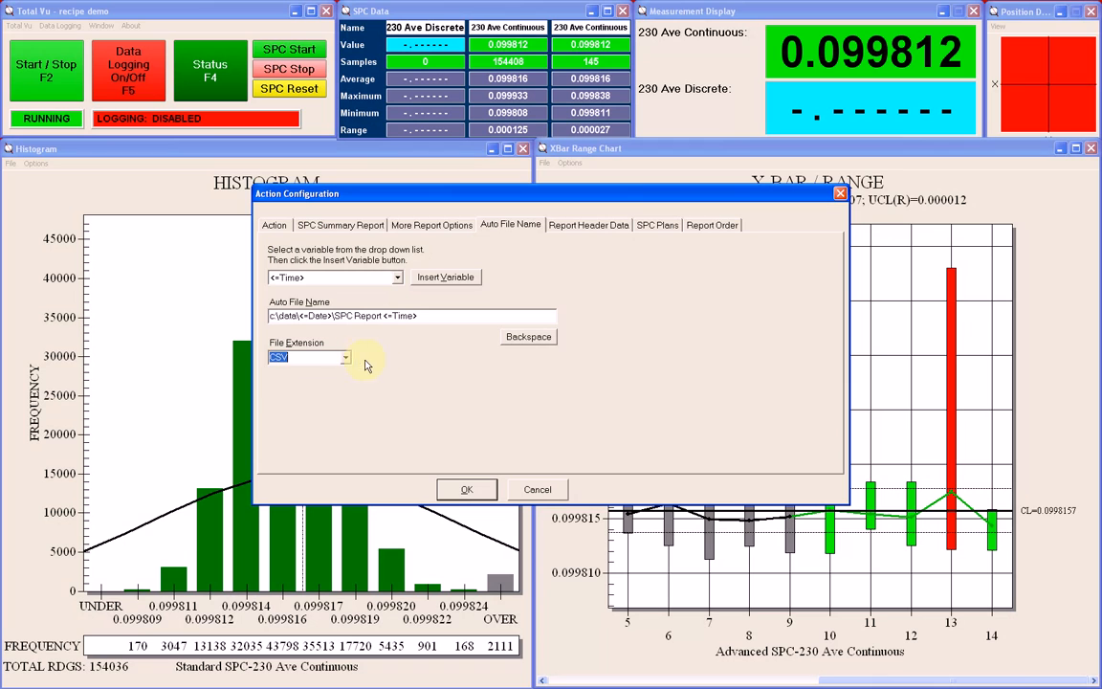
Review the available report header data, and include 230 Ave Continuous from both the Standard SPC and Advanced SPC plans.
{"action": "left_click", "coordinate": [597, 227]}
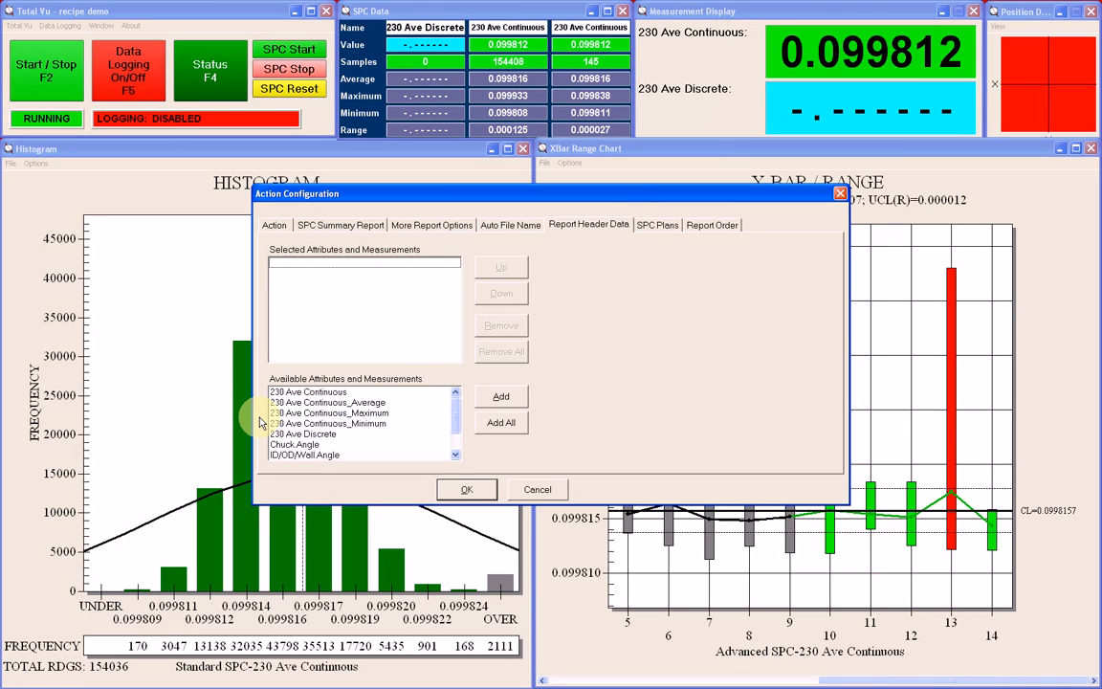
{"action": "mouse_move", "coordinate": [457, 403]}
{"action": "left_mouse_down"}
{"action": "mouse_move", "coordinate": [455, 423]}
{"action": "mouse_move", "coordinate": [455, 407]}
{"action": "left_mouse_up"}
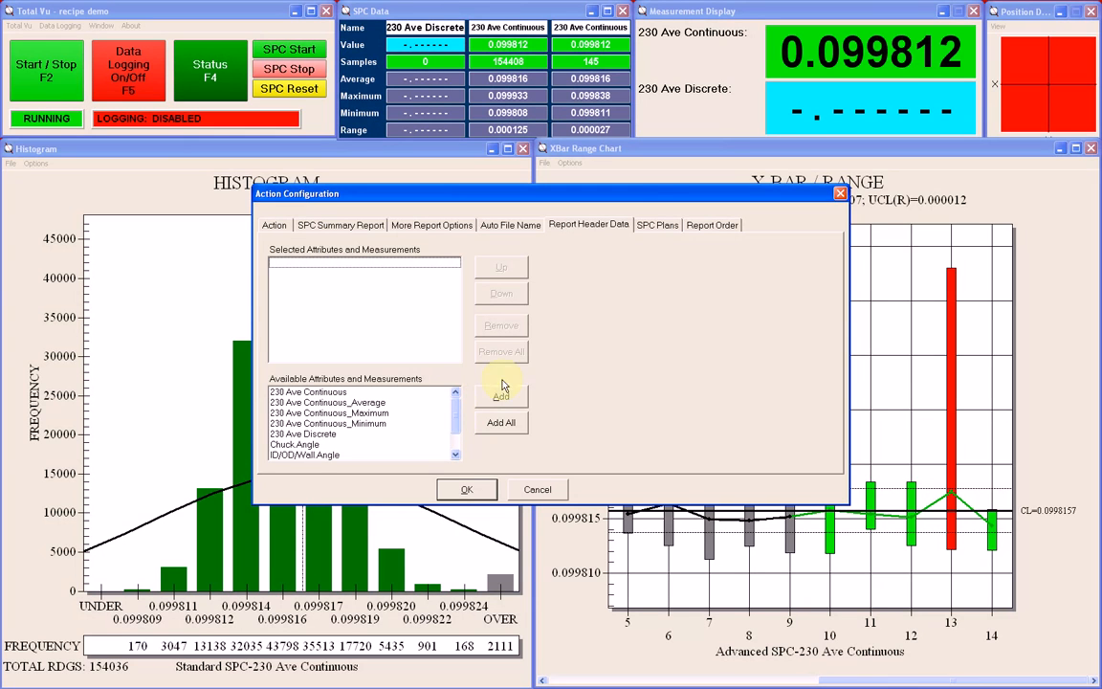
{"action": "left_click", "coordinate": [657, 225]}
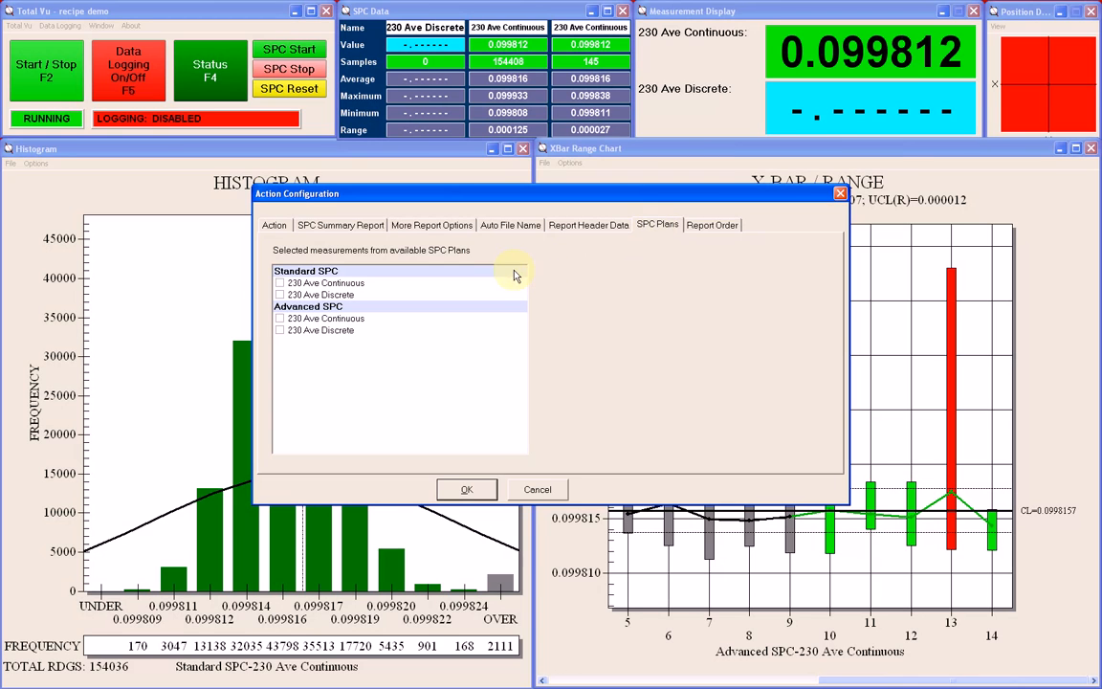
{"action": "left_click", "coordinate": [281, 285]}
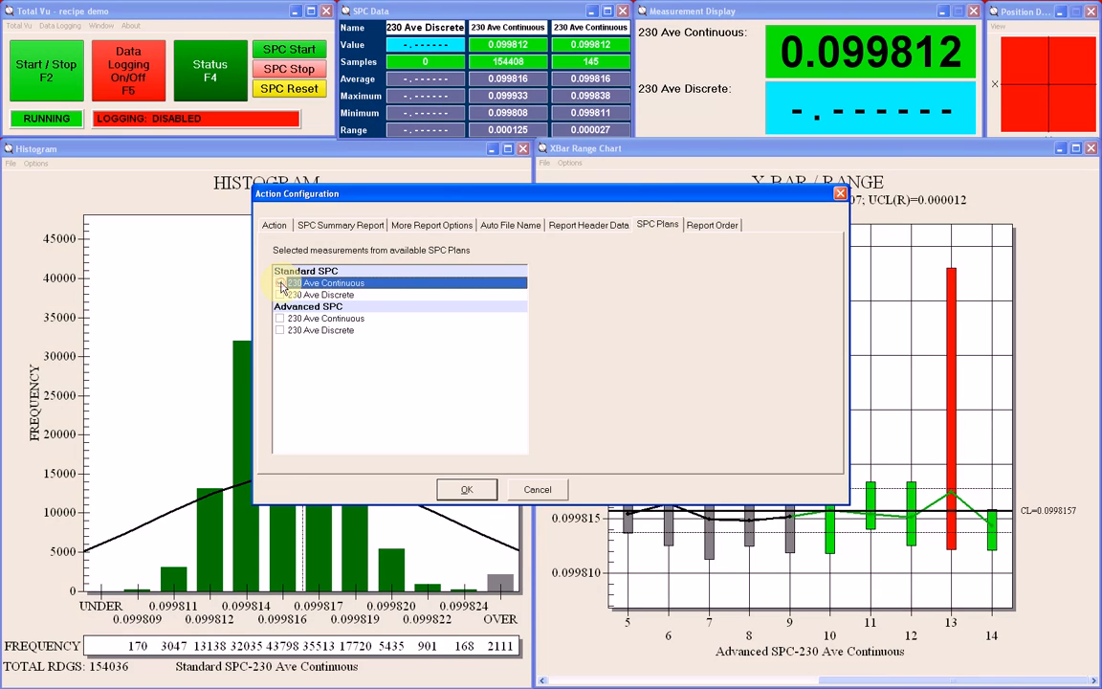
{"action": "left_click", "coordinate": [280, 320]}
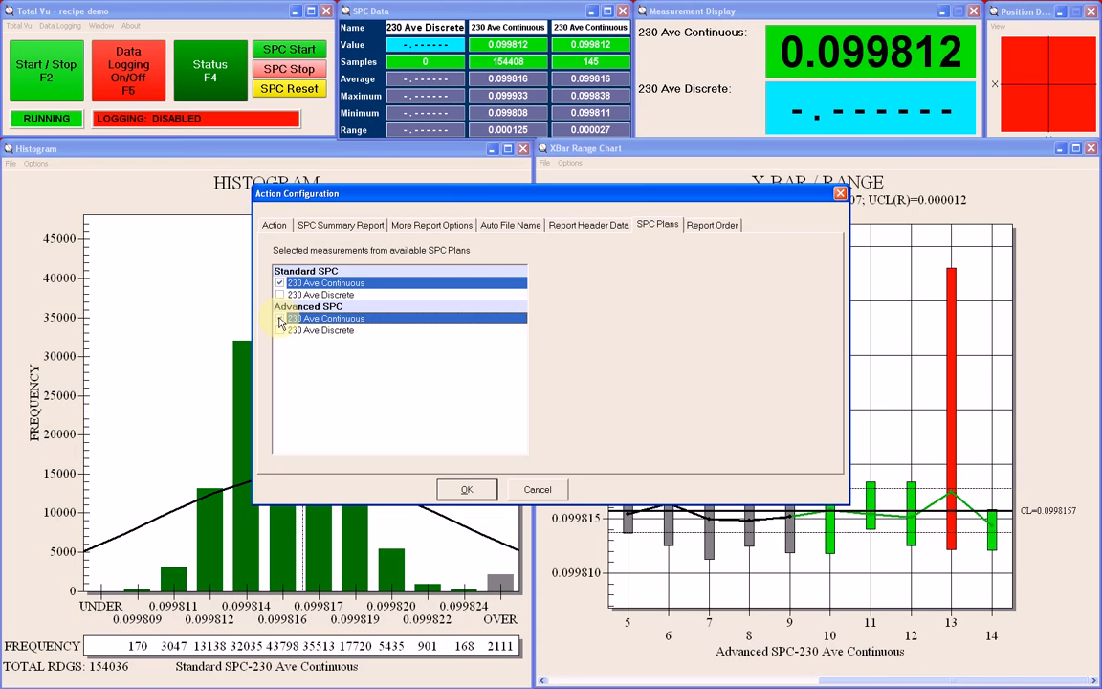
{"action": "left_click", "coordinate": [281, 321]}
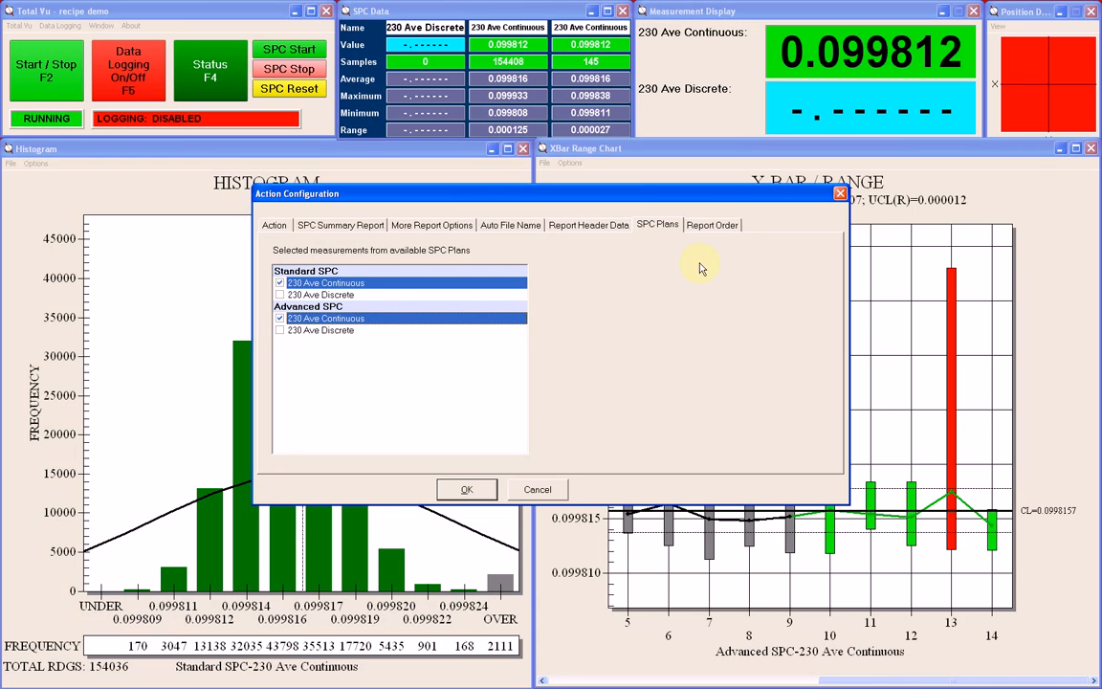
Check the report order of the measurement and plan pairs, accept the action configuration, and close the actions list.
{"action": "left_click", "coordinate": [712, 226]}
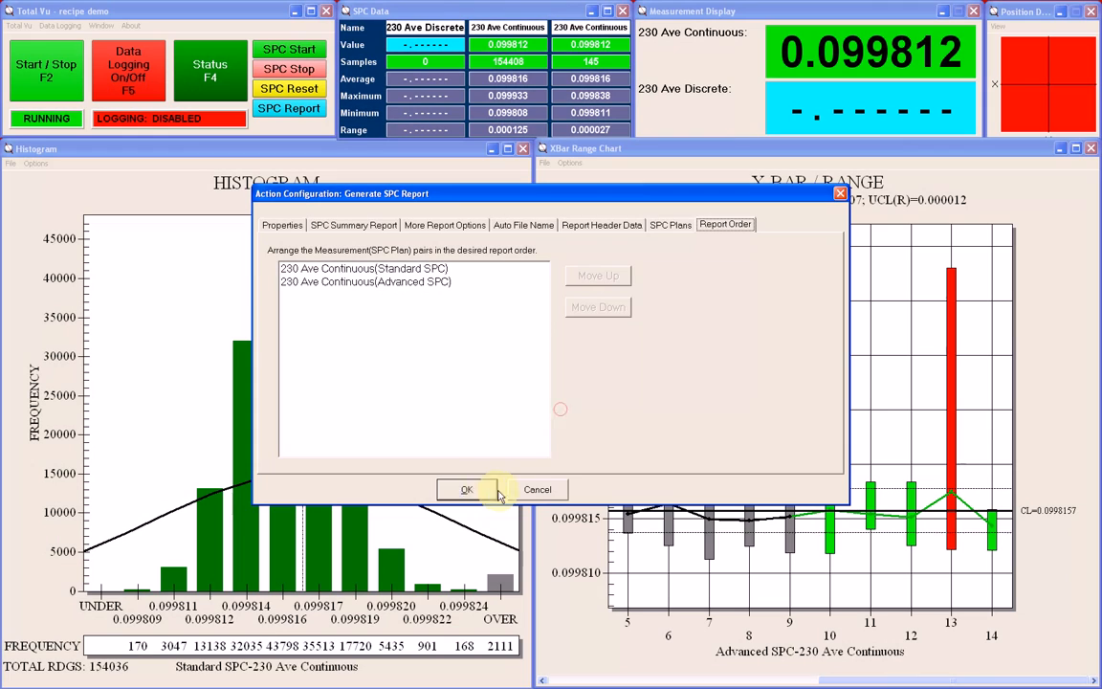
{"action": "left_click", "coordinate": [468, 491]}
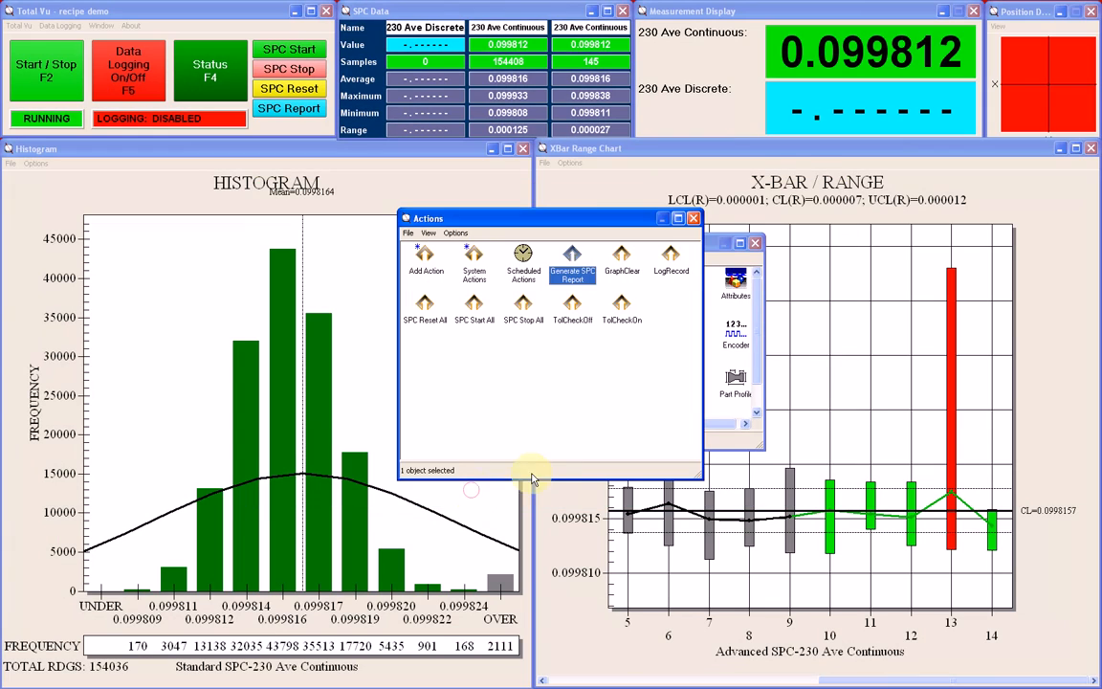
{"action": "left_click", "coordinate": [695, 219]}
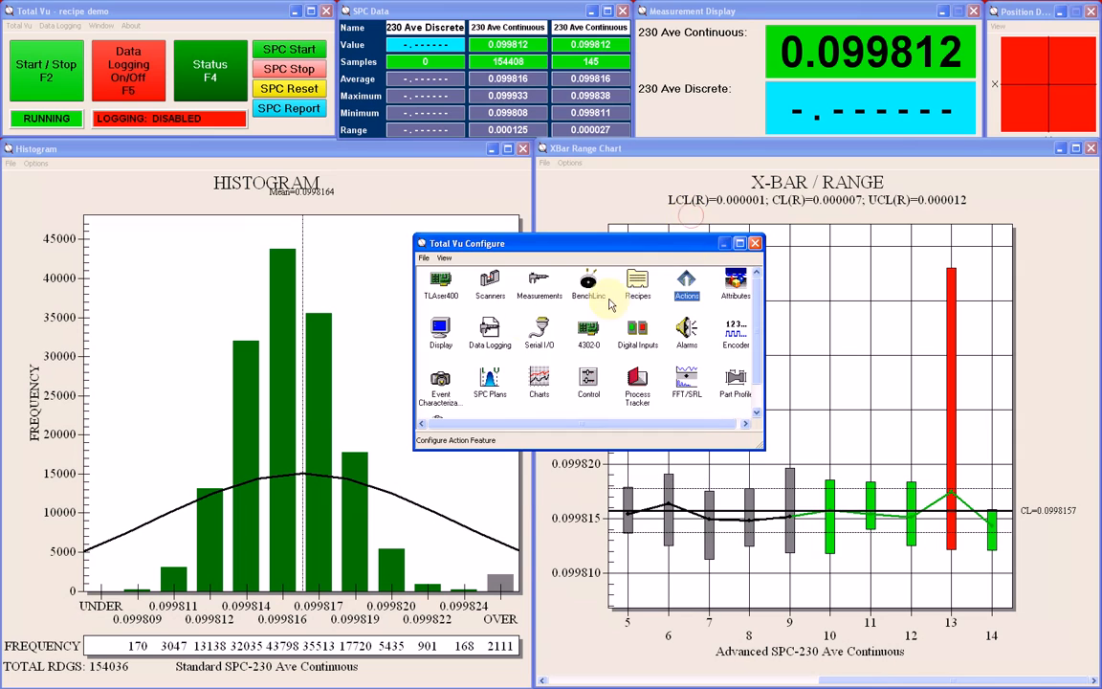
Assign the Generate SPC Report action to the SPC Report display button, and close the configuration windows.
{"action": "double_click", "coordinate": [442, 283]}
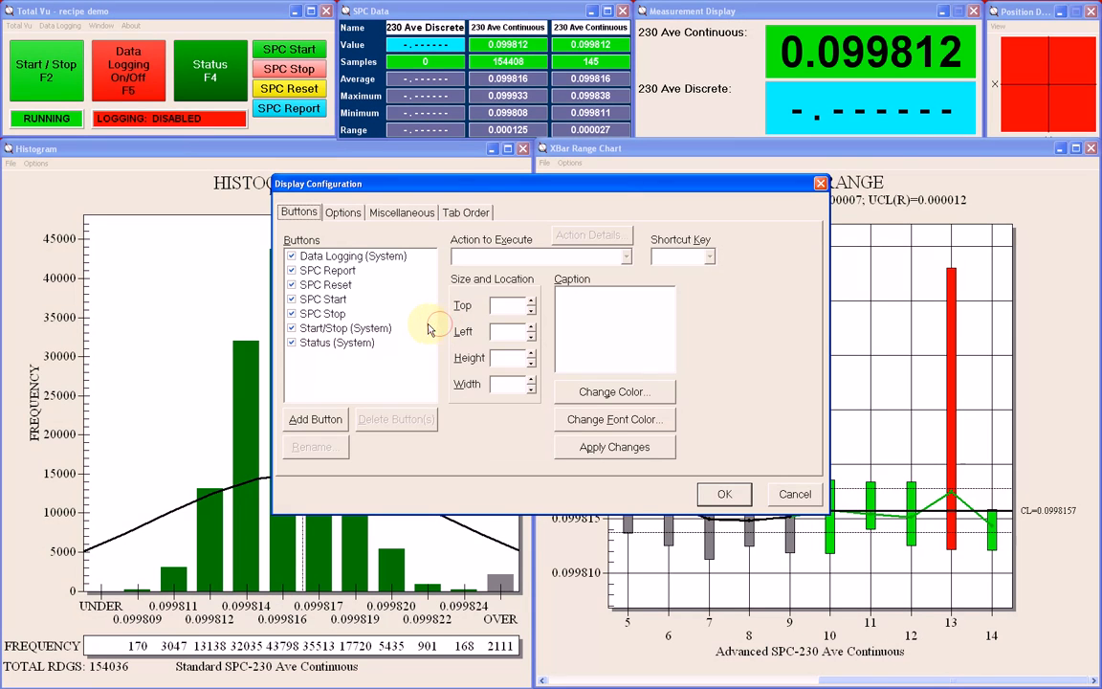
{"action": "left_click", "coordinate": [340, 275]}
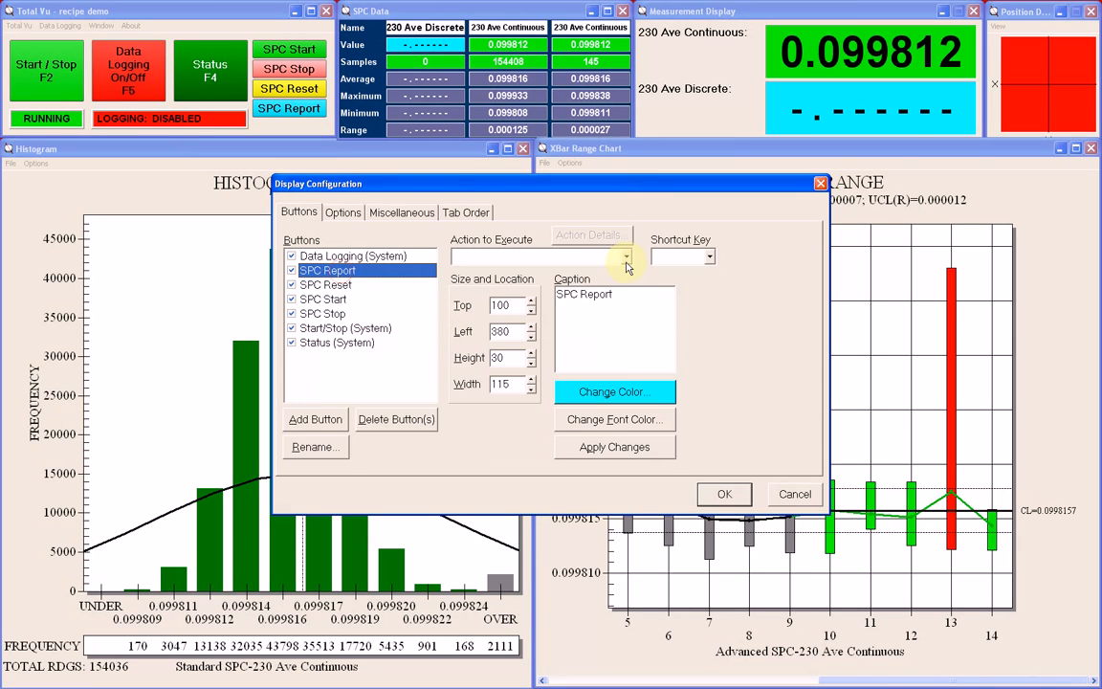
{"action": "left_click", "coordinate": [626, 256]}
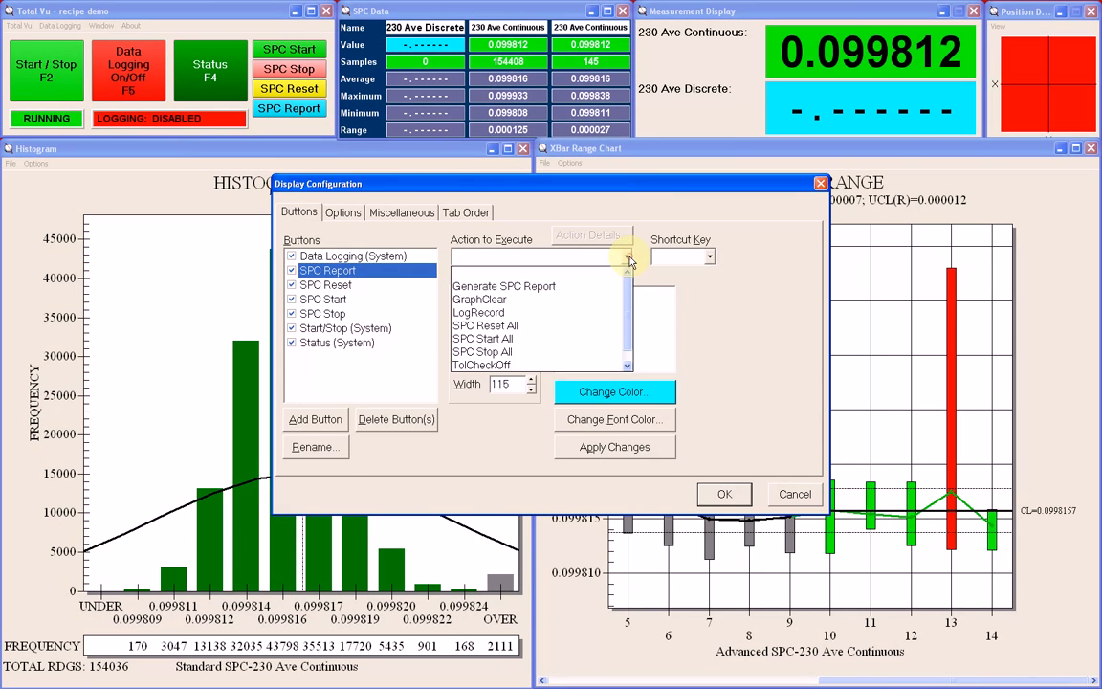
{"action": "left_click", "coordinate": [580, 289]}
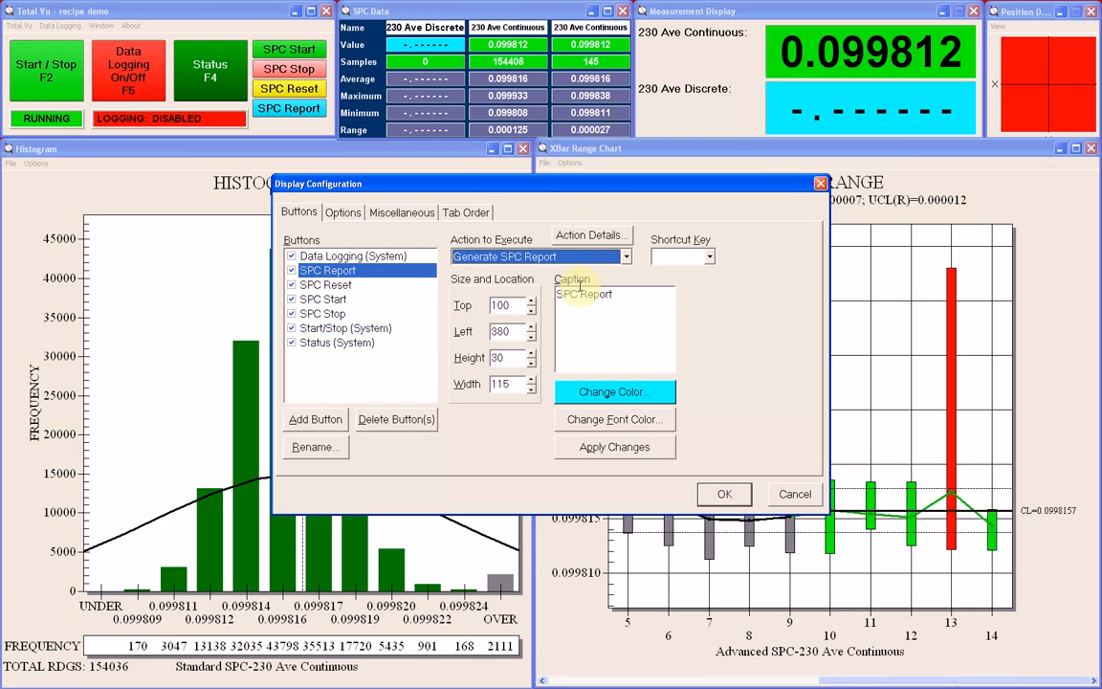
{"action": "left_click", "coordinate": [724, 493]}
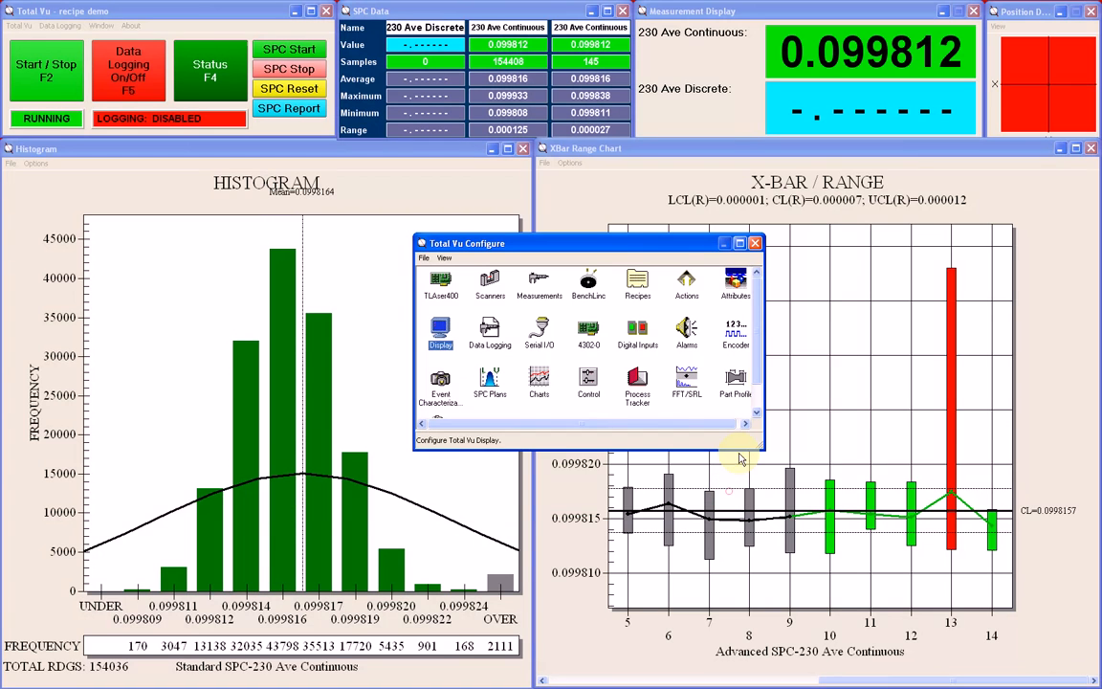
{"action": "left_click", "coordinate": [755, 243]}
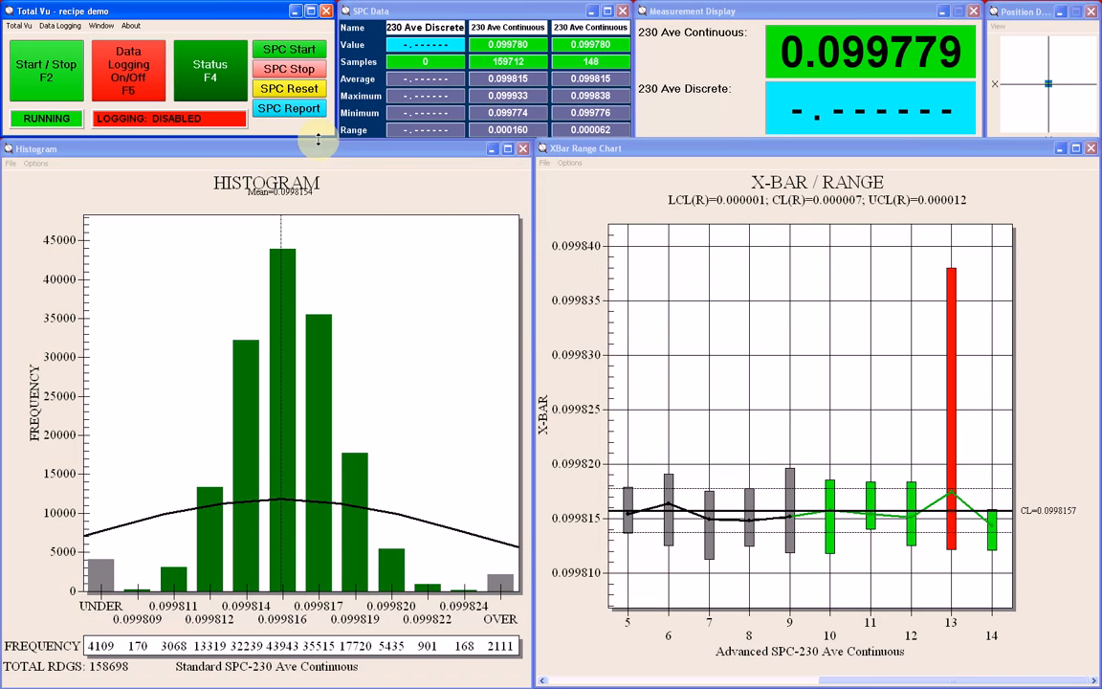
Generate the SPC report and open SPC REPORT 02.33 pm.CSV from C:\DATA\02-21-2014 in OpenOffice Calc with comma separation.
{"action": "left_click", "coordinate": [296, 114]}
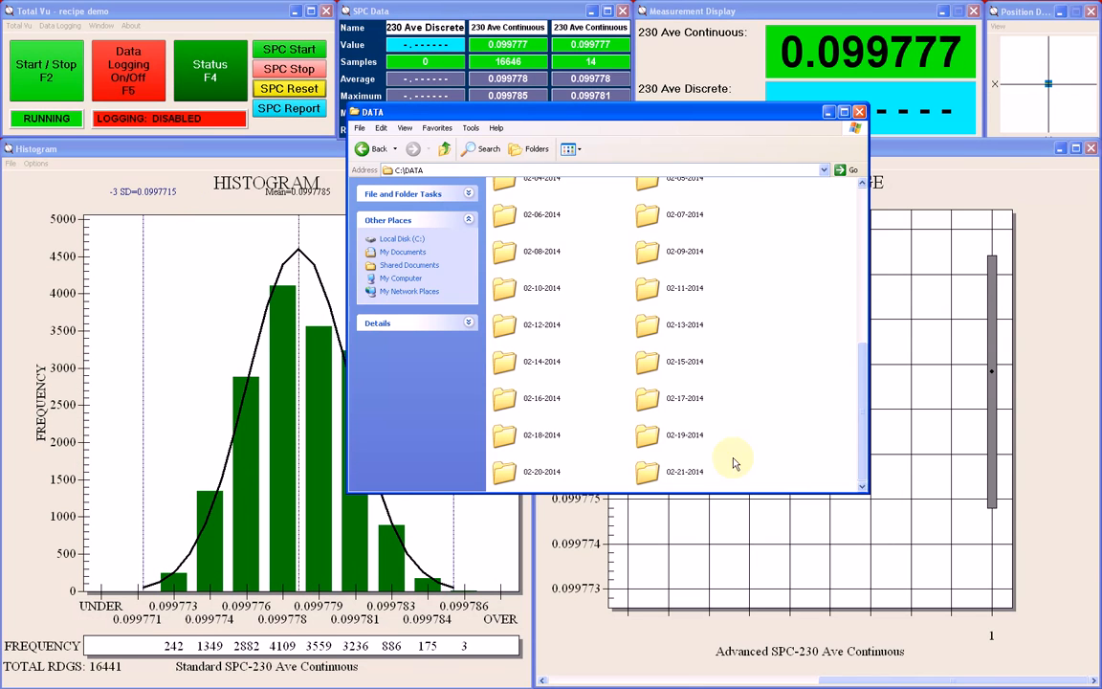
{"action": "double_click", "coordinate": [645, 472]}
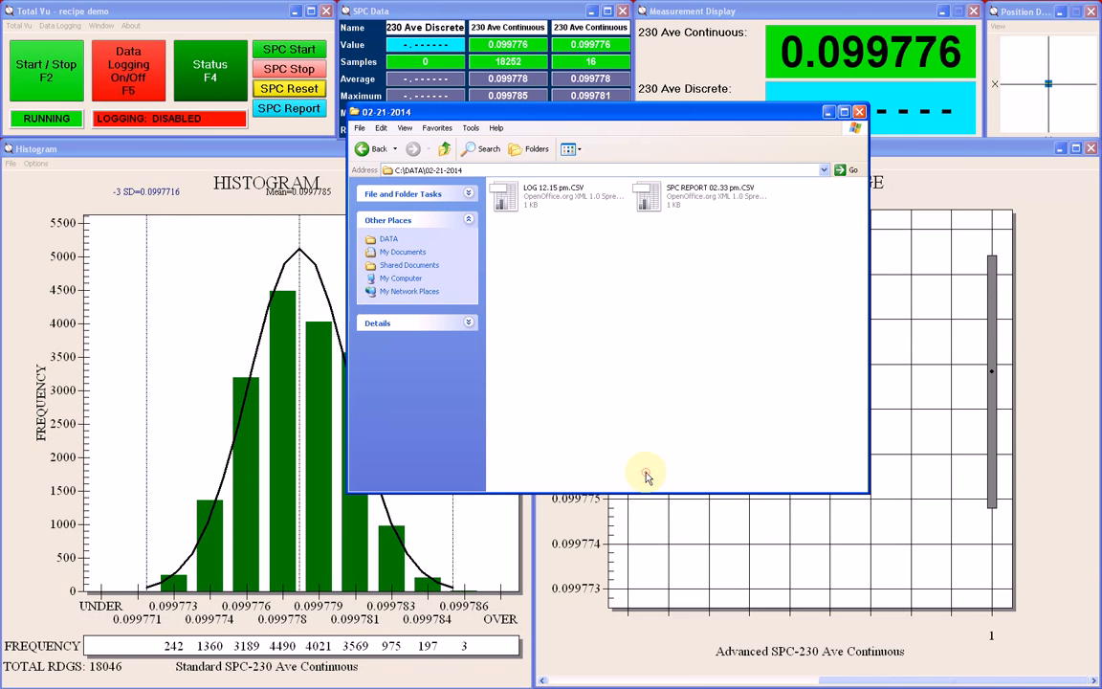
{"action": "double_click", "coordinate": [696, 200]}
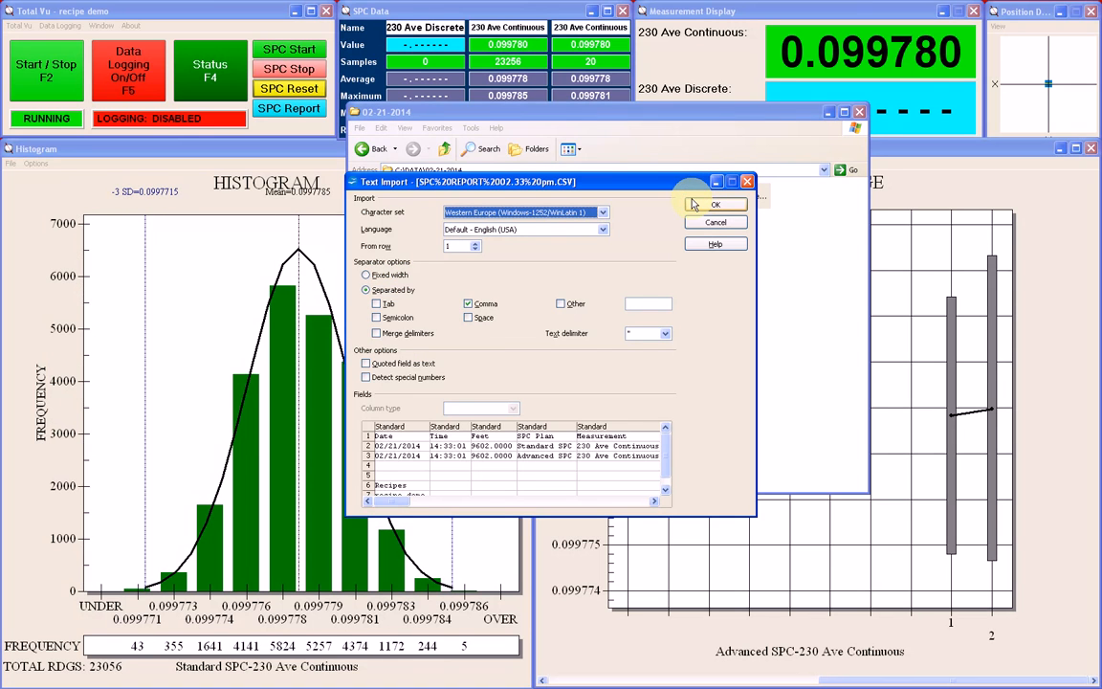
{"action": "left_click", "coordinate": [467, 303]}
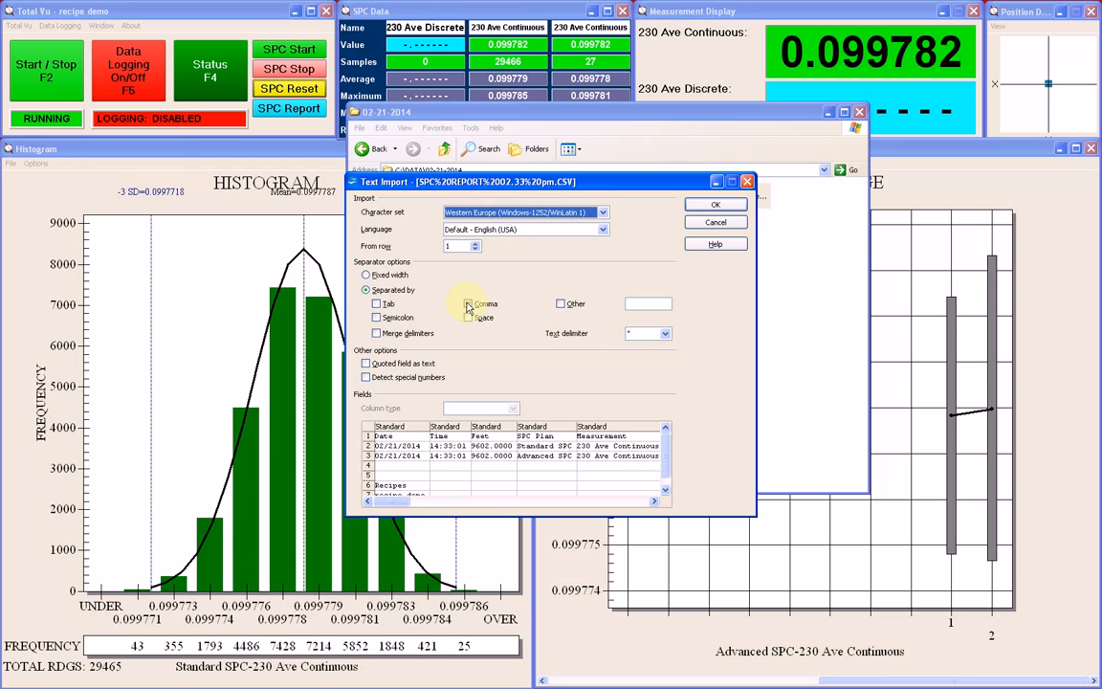
{"action": "left_click", "coordinate": [714, 208]}
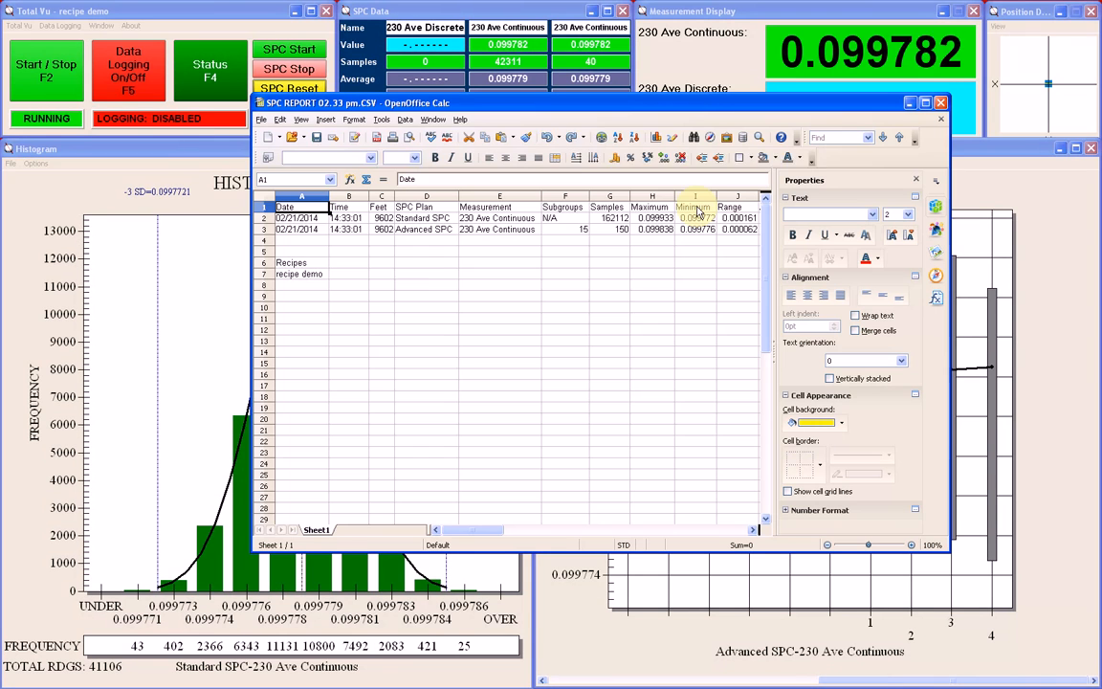
Maximize the SPC report spreadsheet and examine its columns for both SPC plans, from Date through Neckdowns, returning to the first column.
{"action": "double_click", "coordinate": [411, 103]}
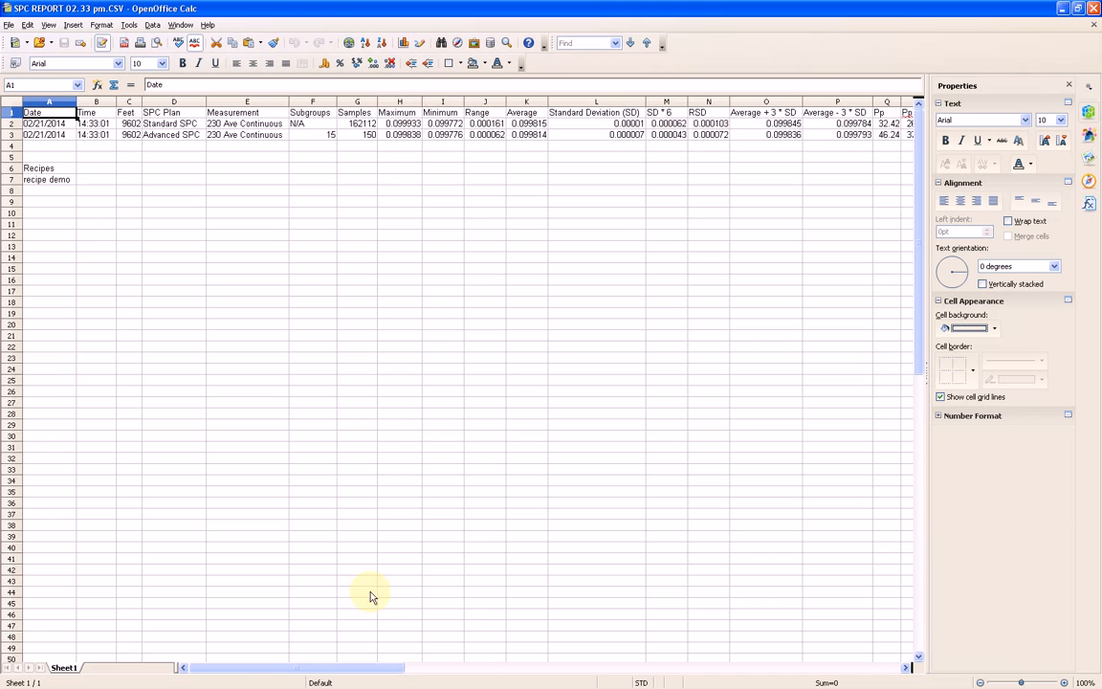
{"action": "left_click", "coordinate": [906, 668]}
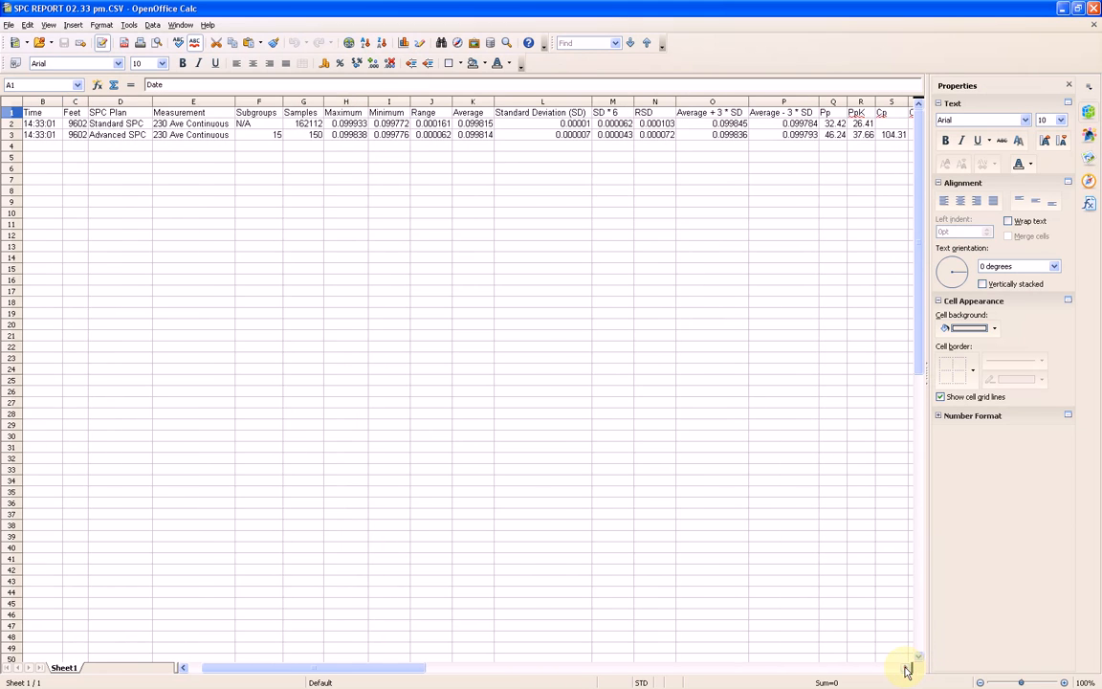
{"action": "left_click", "coordinate": [906, 668]}
{"action": "left_click", "coordinate": [906, 668]}
{"action": "left_click", "coordinate": [906, 667]}
{"action": "left_click", "coordinate": [906, 668]}
{"action": "left_click", "coordinate": [906, 667]}
{"action": "left_click", "coordinate": [906, 667]}
{"action": "left_click", "coordinate": [905, 668]}
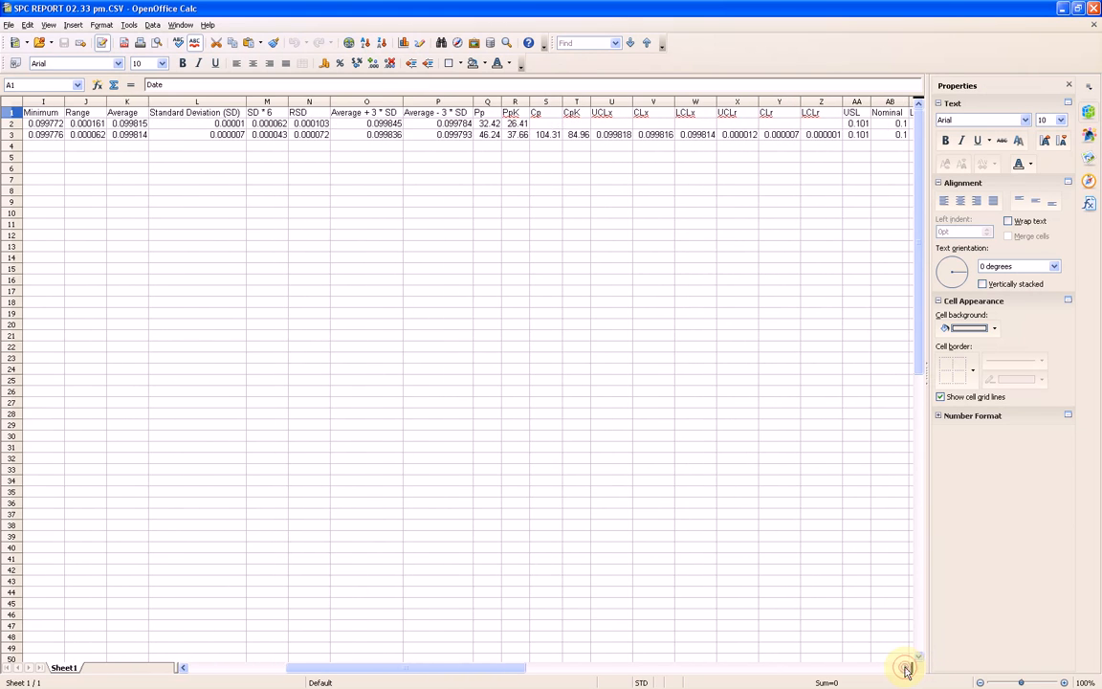
{"action": "left_click", "coordinate": [906, 668]}
{"action": "left_click", "coordinate": [906, 668]}
{"action": "left_click", "coordinate": [906, 667]}
{"action": "left_click", "coordinate": [906, 667]}
{"action": "left_click", "coordinate": [906, 667]}
{"action": "left_click", "coordinate": [906, 667]}
{"action": "left_click", "coordinate": [906, 668]}
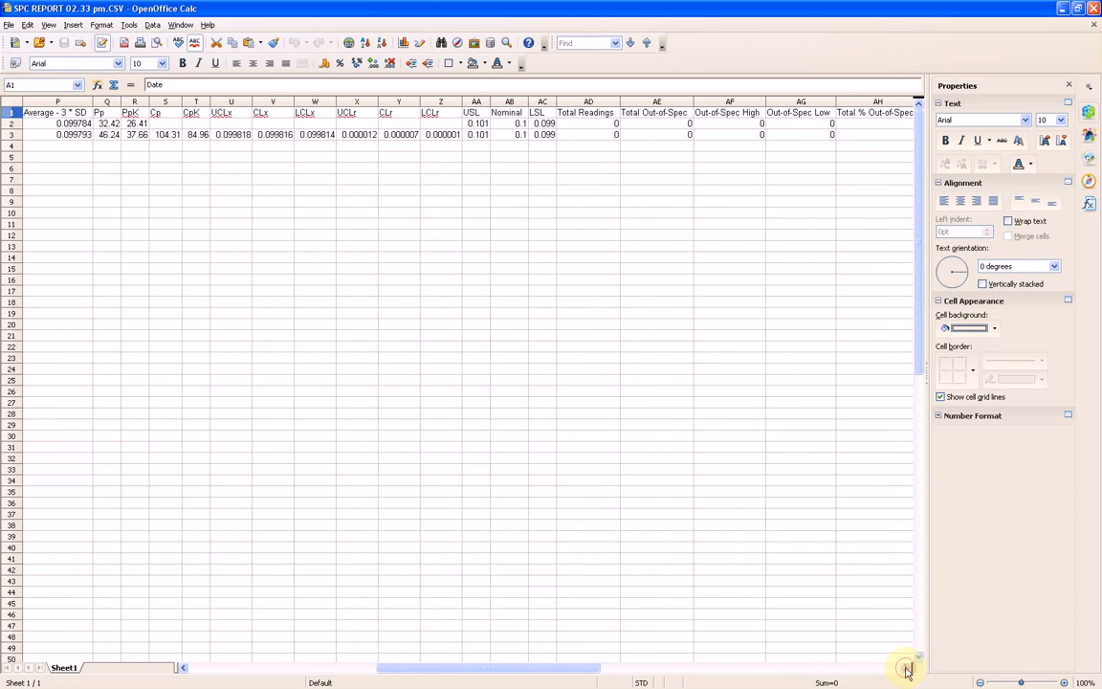
{"action": "left_click", "coordinate": [906, 667]}
{"action": "left_click", "coordinate": [906, 668]}
{"action": "left_click", "coordinate": [906, 668]}
{"action": "left_click", "coordinate": [906, 667]}
{"action": "left_click", "coordinate": [906, 668]}
{"action": "left_click", "coordinate": [906, 668]}
{"action": "left_click", "coordinate": [906, 668]}
{"action": "left_click", "coordinate": [906, 668]}
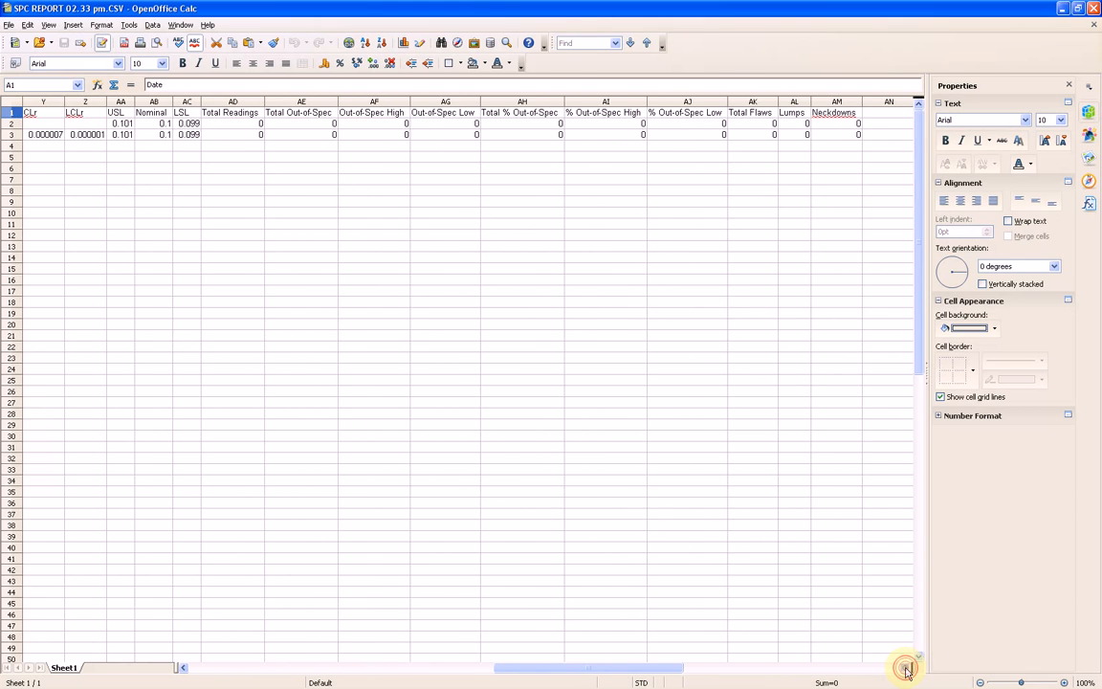
{"action": "left_click", "coordinate": [906, 668]}
{"action": "left_click_drag", "start_coordinate": [675, 668], "coordinate": [352, 678]}
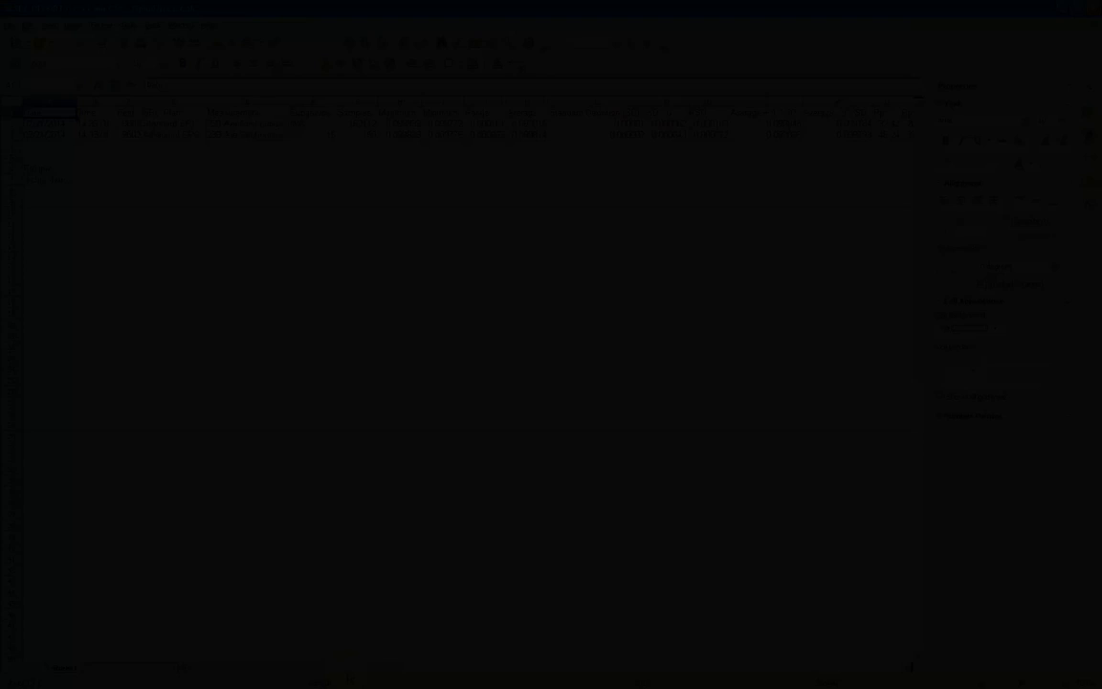